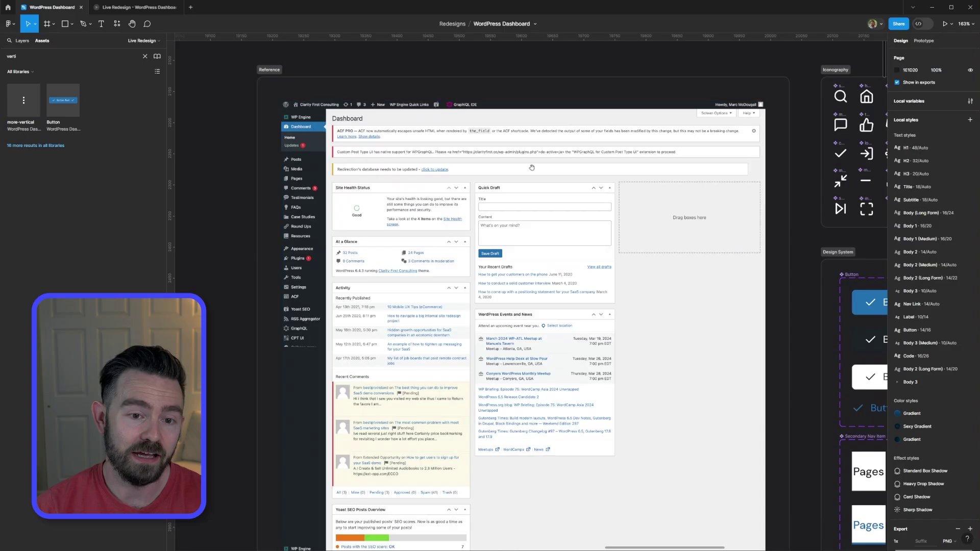
{"action": "scroll", "coordinate": [588, 269], "scroll_direction": "up", "scroll_amount": 4}
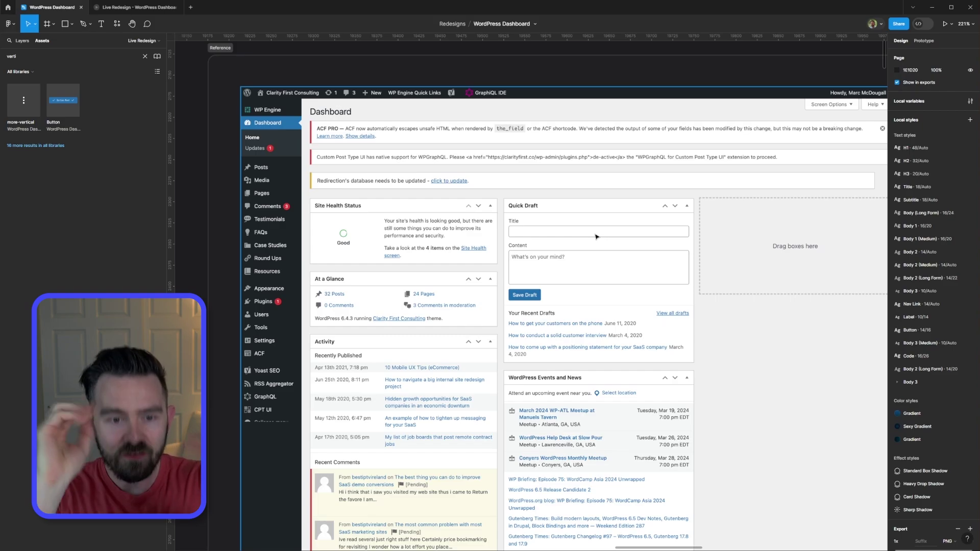
{"action": "key", "text": "p"}
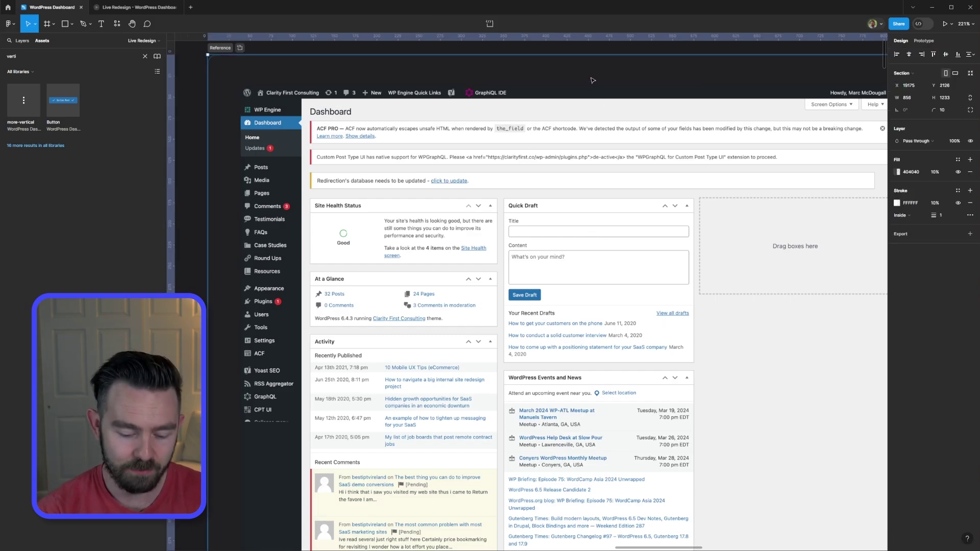
{"action": "left_click", "coordinate": [336, 112]}
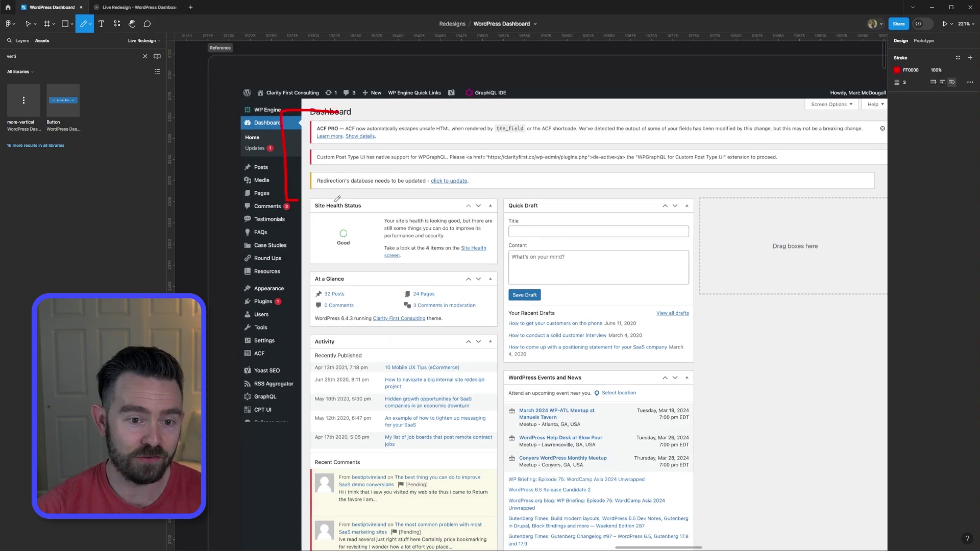
{"action": "left_click", "coordinate": [356, 201]}
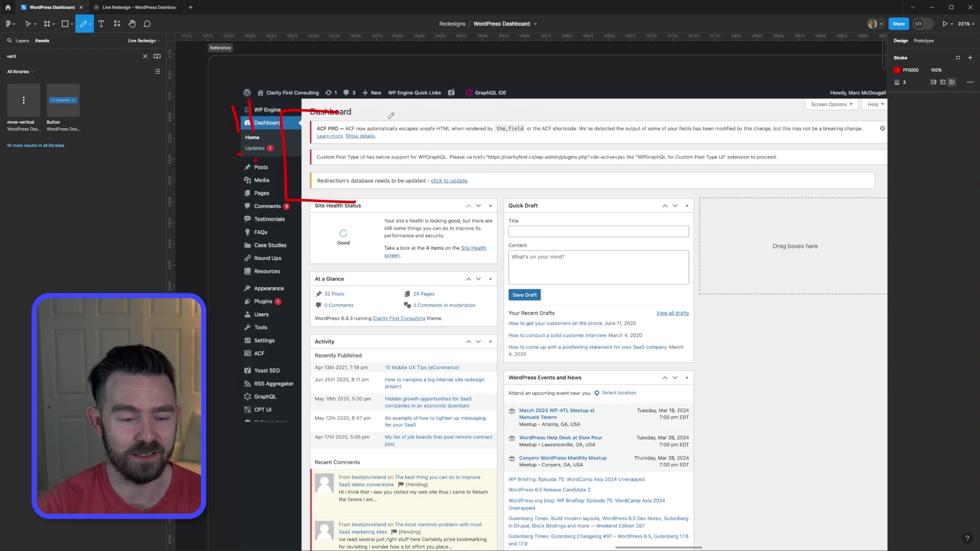
{"action": "left_click_drag", "start_coordinate": [443, 111], "coordinate": [444, 164]}
{"action": "mouse_move", "coordinate": [442, 150]}
{"action": "left_mouse_down"}
{"action": "mouse_move", "coordinate": [440, 166]}
{"action": "mouse_move", "coordinate": [454, 166]}
{"action": "left_mouse_up"}
{"action": "key", "text": "ctrl+z"}
{"action": "key", "text": "ctrl+z"}
{"action": "key", "text": "ctrl+z"}
{"action": "key", "text": "ctrl+z"}
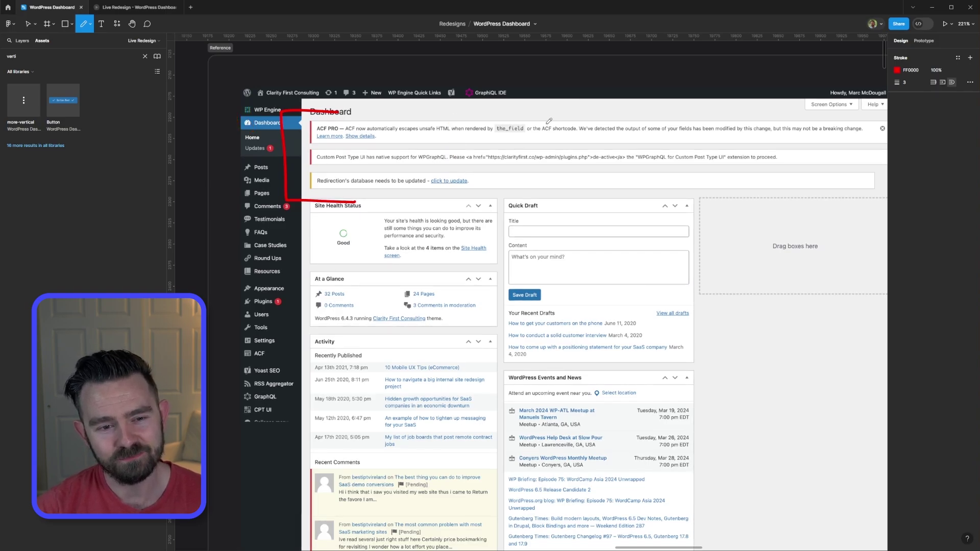
{"action": "key", "text": "ctrl+z"}
{"action": "key", "text": "ctrl+z"}
{"action": "key", "text": "ctrl+z"}
Sketch a large red freehand box over the upper part of the reference dashboard and handwrite "Hello!" inside it
{"action": "mouse_move", "coordinate": [313, 123]}
{"action": "left_mouse_down"}
{"action": "mouse_move", "coordinate": [314, 148]}
{"action": "mouse_move", "coordinate": [407, 258]}
{"action": "mouse_move", "coordinate": [802, 261]}
{"action": "mouse_move", "coordinate": [837, 157]}
{"action": "mouse_move", "coordinate": [560, 114]}
{"action": "mouse_move", "coordinate": [301, 120]}
{"action": "left_mouse_up"}
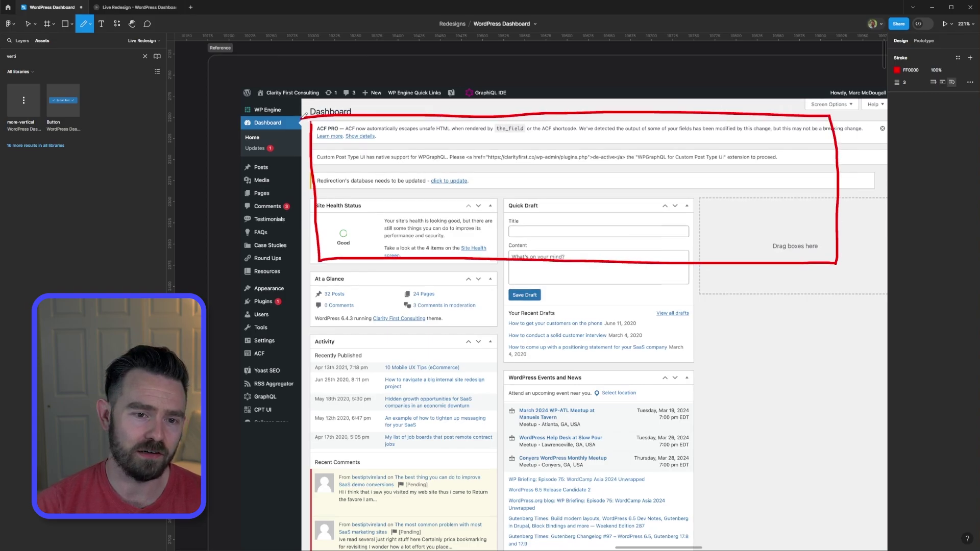
{"action": "left_click", "coordinate": [347, 144]}
{"action": "left_click_drag", "start_coordinate": [346, 145], "coordinate": [347, 202]}
{"action": "left_click_drag", "start_coordinate": [377, 135], "coordinate": [377, 195]}
{"action": "left_click_drag", "start_coordinate": [348, 180], "coordinate": [401, 190]}
{"action": "left_click_drag", "start_coordinate": [415, 146], "coordinate": [415, 194]}
{"action": "mouse_move", "coordinate": [429, 146]}
{"action": "left_mouse_down"}
{"action": "mouse_move", "coordinate": [430, 194]}
{"action": "mouse_move", "coordinate": [438, 178]}
{"action": "left_mouse_up"}
{"action": "left_click_drag", "start_coordinate": [462, 146], "coordinate": [463, 182]}
{"action": "left_click", "coordinate": [466, 195]}
Sketch three small button boxes under the handwritten greeting and a curved arrow pointing down to the WordPress Events and News card
{"action": "mouse_move", "coordinate": [365, 225]}
{"action": "left_mouse_down"}
{"action": "mouse_move", "coordinate": [389, 251]}
{"action": "mouse_move", "coordinate": [392, 220]}
{"action": "mouse_move", "coordinate": [367, 243]}
{"action": "left_mouse_up"}
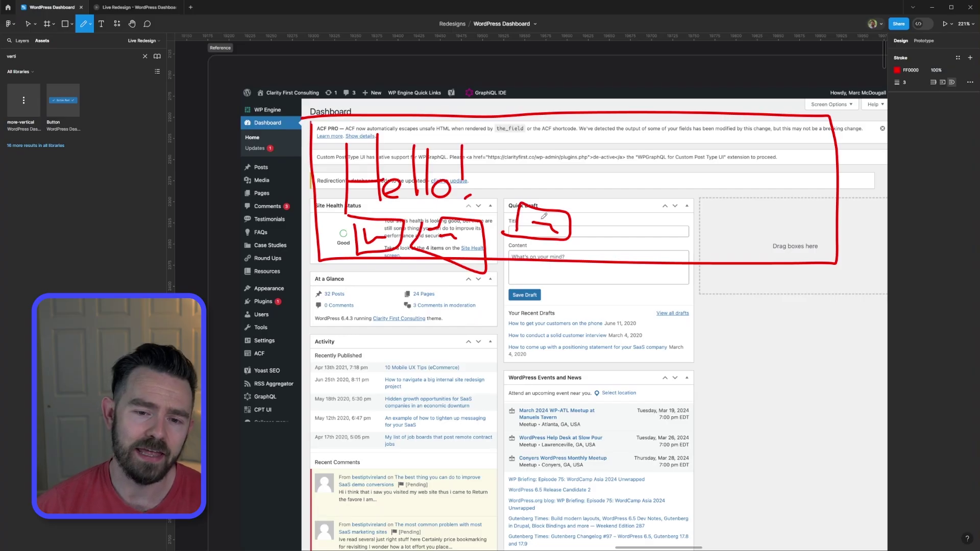
{"action": "scroll", "coordinate": [515, 222], "scroll_direction": "down", "scroll_amount": 3}
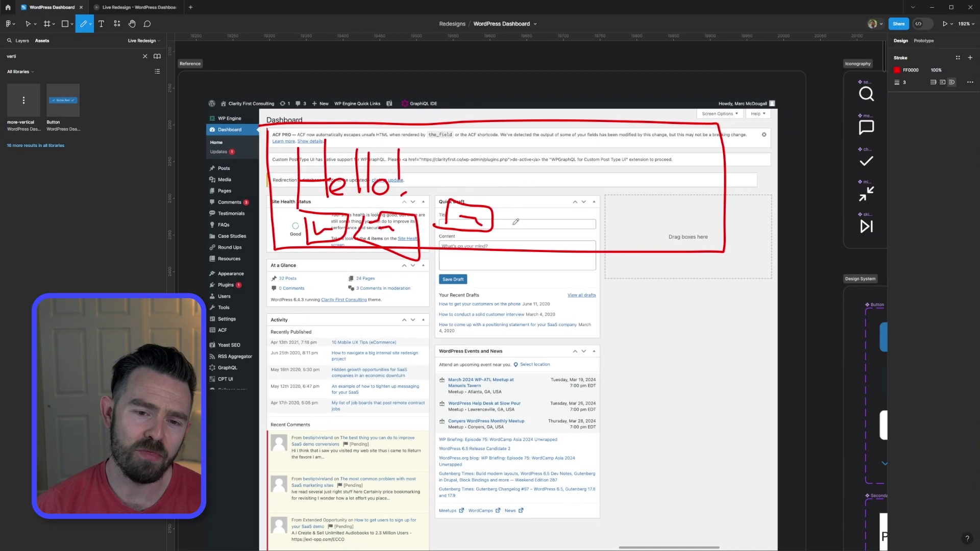
{"action": "mouse_move", "coordinate": [553, 232]}
{"action": "left_mouse_down"}
{"action": "mouse_move", "coordinate": [539, 336]}
{"action": "mouse_move", "coordinate": [566, 337]}
{"action": "left_mouse_up"}
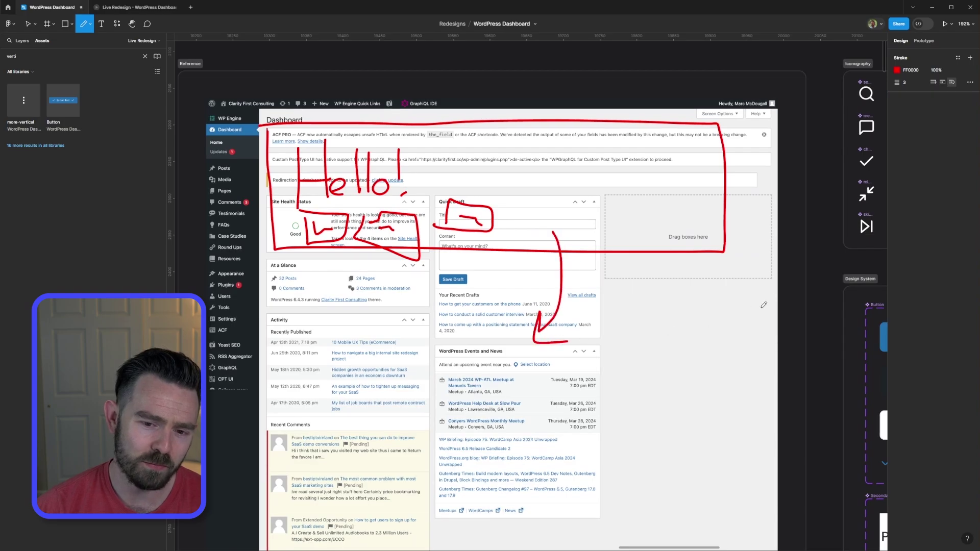
{"action": "scroll", "coordinate": [552, 83], "scroll_direction": "left", "scroll_amount": 3}
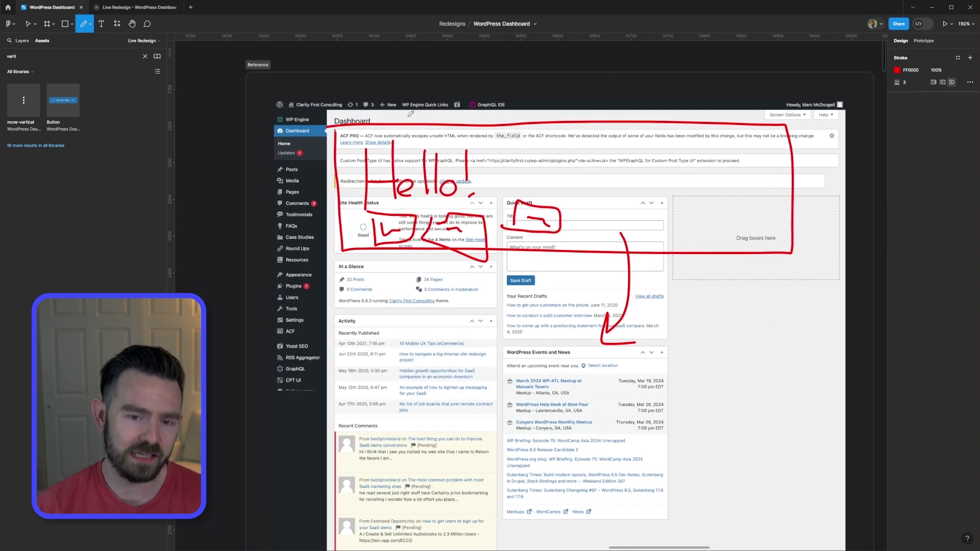
Add a full-width, 360 px tall auto-layout hero frame at the top of the Dashboard content area and search Unsplash for abstract images
{"action": "key", "text": "v"}
{"action": "left_click", "coordinate": [516, 122]}
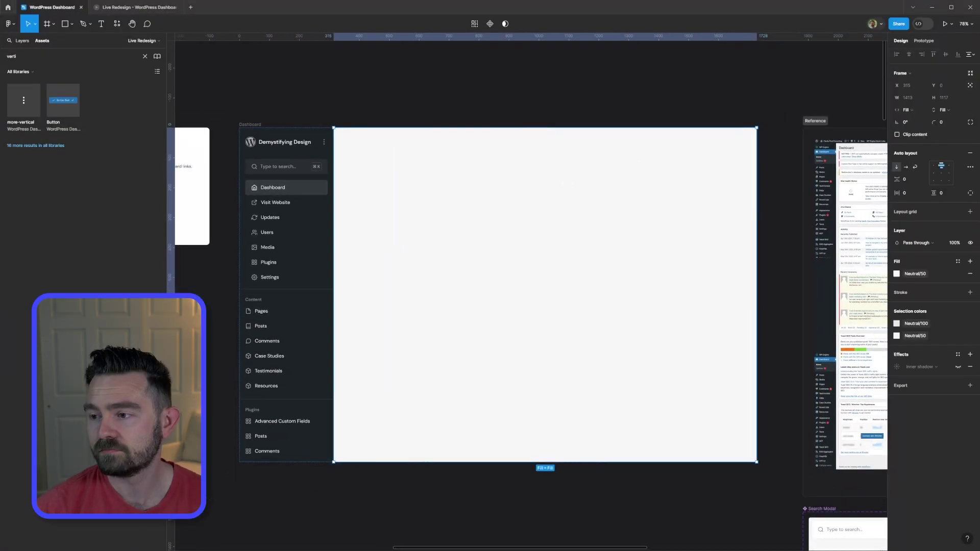
{"action": "left_click", "coordinate": [444, 153]}
{"action": "key", "text": "shift+a"}
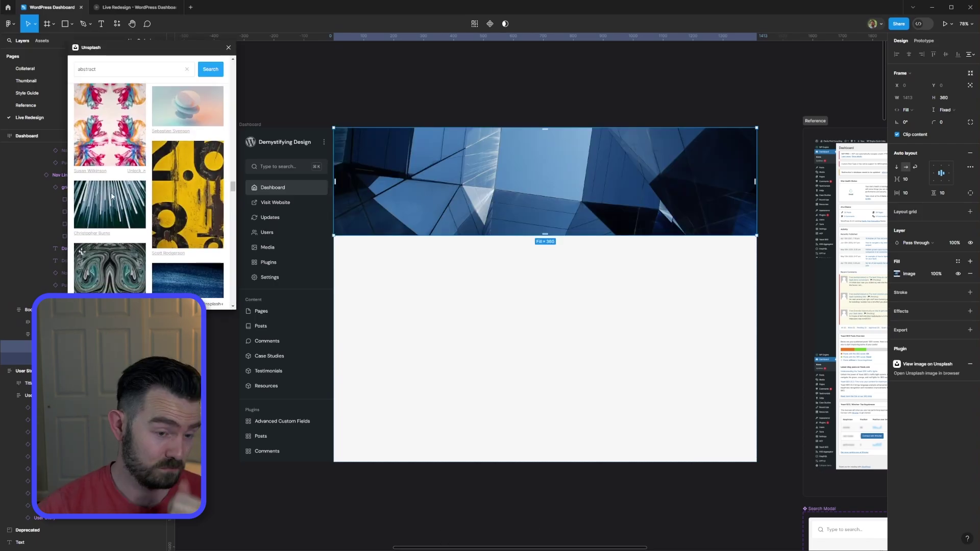
Try several abstract Unsplash images in the hero frame and fill it with a dark blue starry-sky picture
{"action": "scroll", "coordinate": [175, 198], "scroll_direction": "down", "scroll_amount": 3}
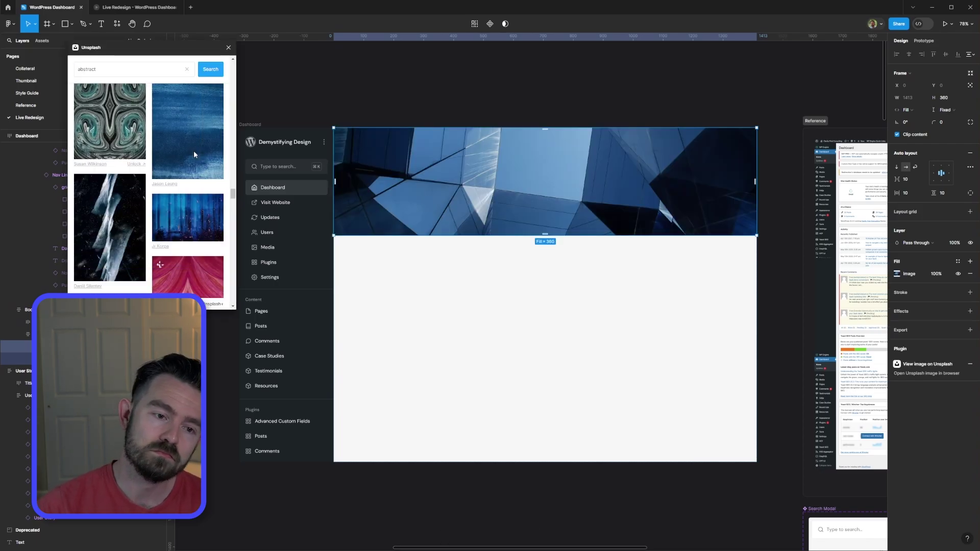
{"action": "left_click", "coordinate": [175, 198]}
{"action": "scroll", "coordinate": [175, 198], "scroll_direction": "down", "scroll_amount": 2}
{"action": "scroll", "coordinate": [175, 198], "scroll_direction": "down", "scroll_amount": 5}
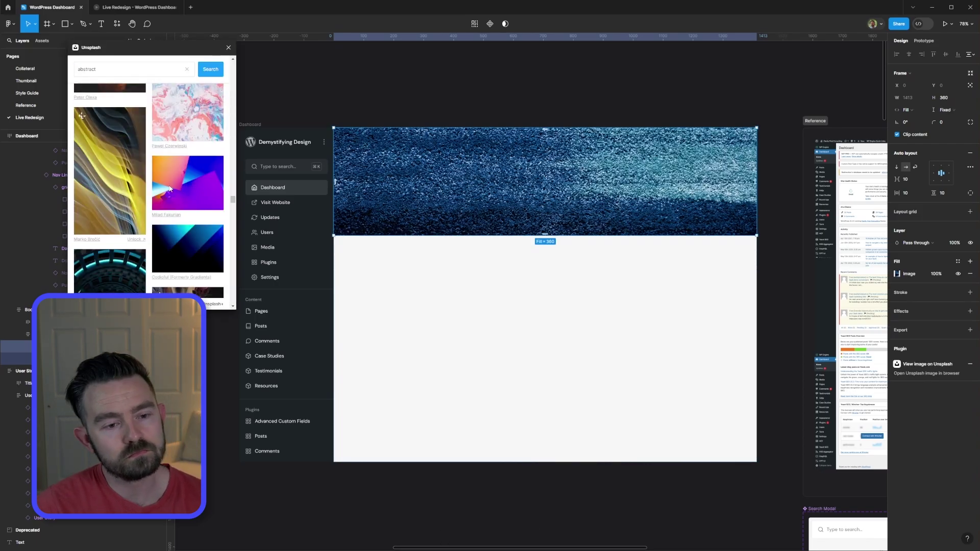
{"action": "left_click", "coordinate": [199, 188]}
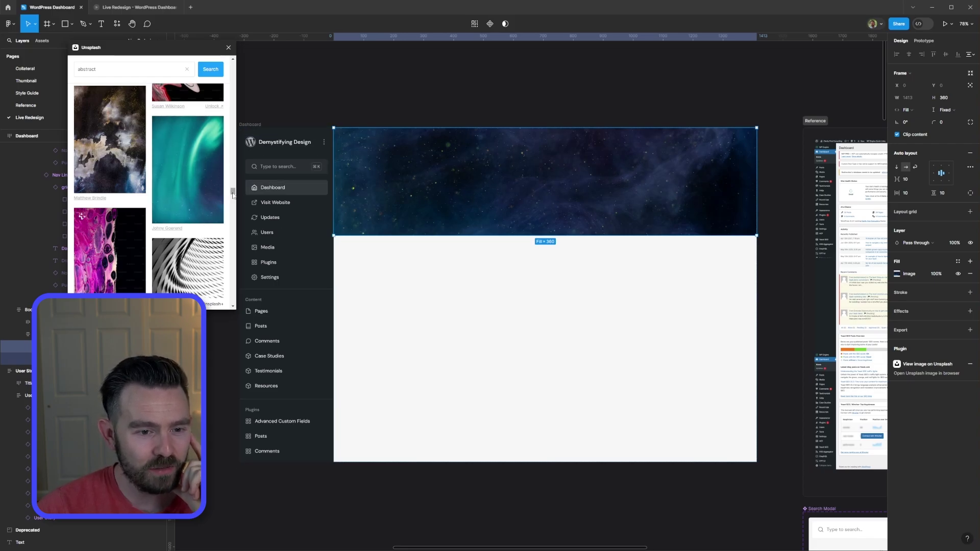
{"action": "scroll", "coordinate": [233, 197], "scroll_direction": "down", "scroll_amount": 3}
{"action": "scroll", "coordinate": [187, 205], "scroll_direction": "down", "scroll_amount": 10}
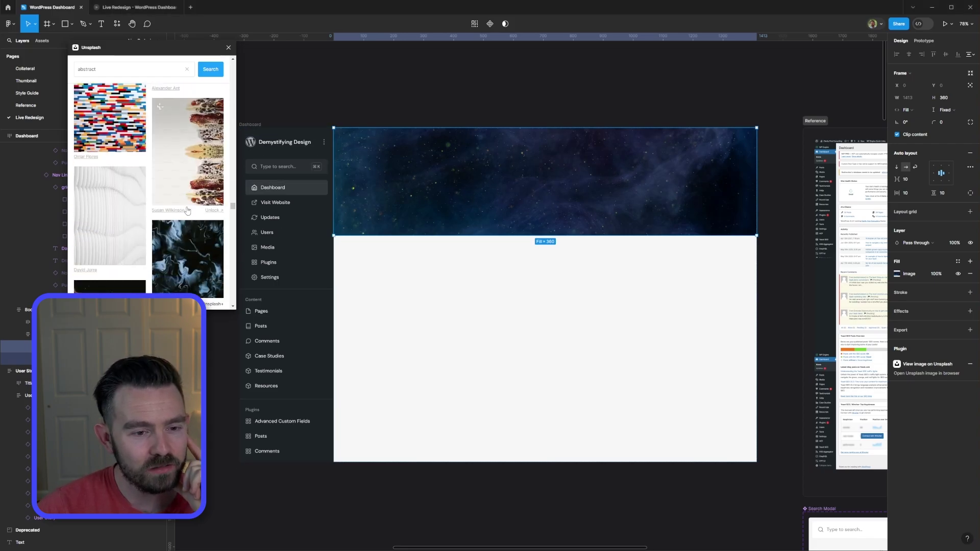
{"action": "scroll", "coordinate": [188, 213], "scroll_direction": "down", "scroll_amount": 10}
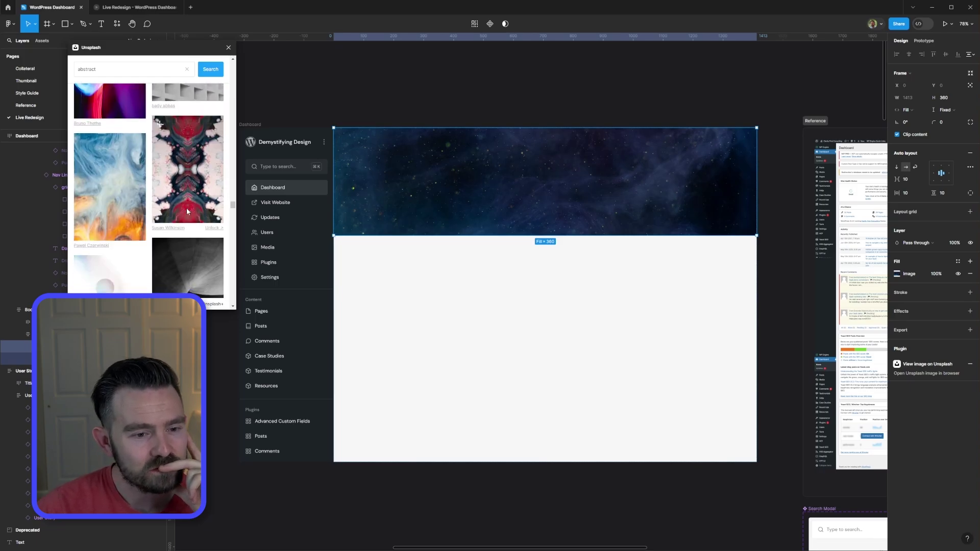
{"action": "scroll", "coordinate": [450, 152], "scroll_direction": "up", "scroll_amount": 1}
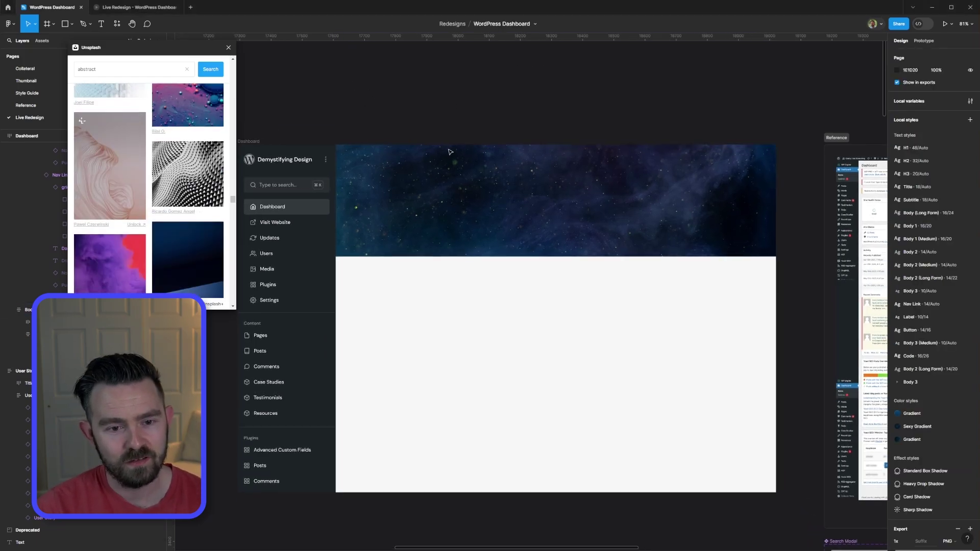
Add a white H1 "Welcome back" greeting with the user's first name and the Subtitle-style line "What would you like to do today?" to the hero
{"action": "left_click", "coordinate": [450, 153]}
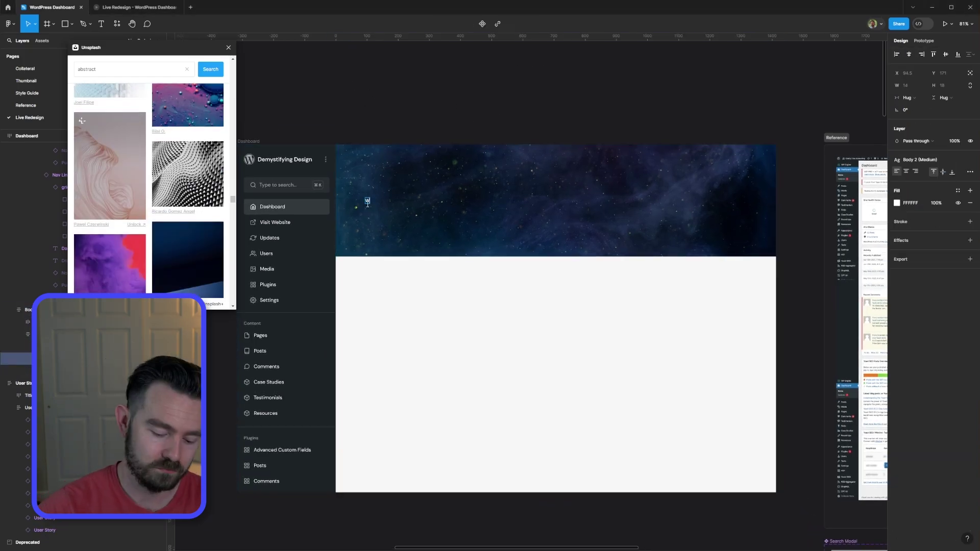
{"action": "key", "text": "ctrl+v"}
{"action": "left_click", "coordinate": [911, 193]}
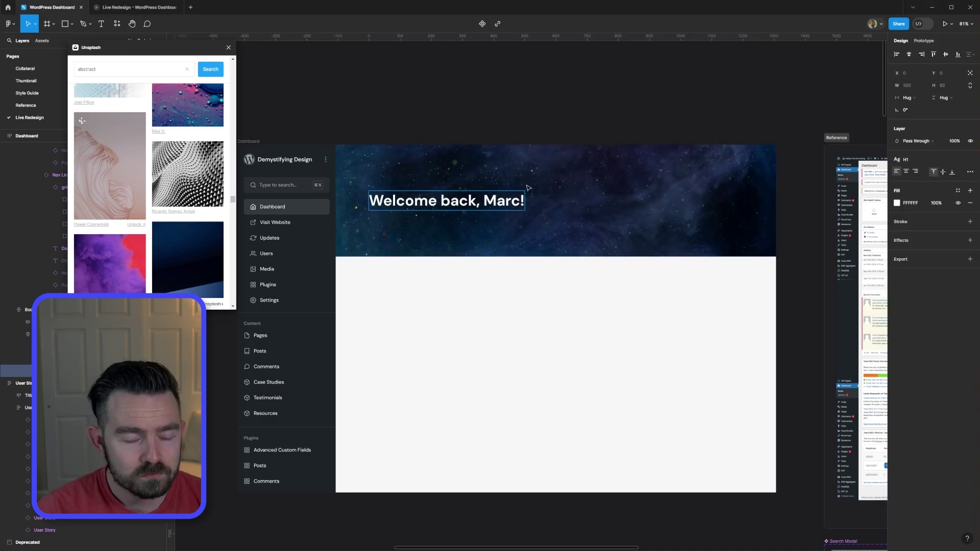
{"action": "scroll", "coordinate": [475, 226], "scroll_direction": "up", "scroll_amount": 3}
{"action": "key", "text": "ctrl+v"}
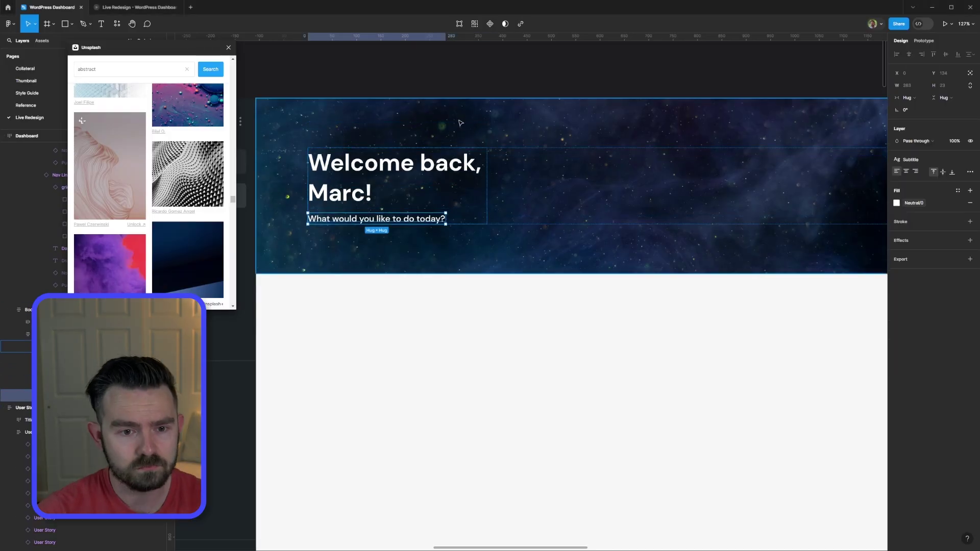
Add a row of four icon buttons below the subtitle: Create Post, Schedule Post, Backup Site and Update Plugins
{"action": "scroll", "coordinate": [455, 216], "scroll_direction": "down", "scroll_amount": 1}
{"action": "scroll", "coordinate": [452, 245], "scroll_direction": "up", "scroll_amount": 2}
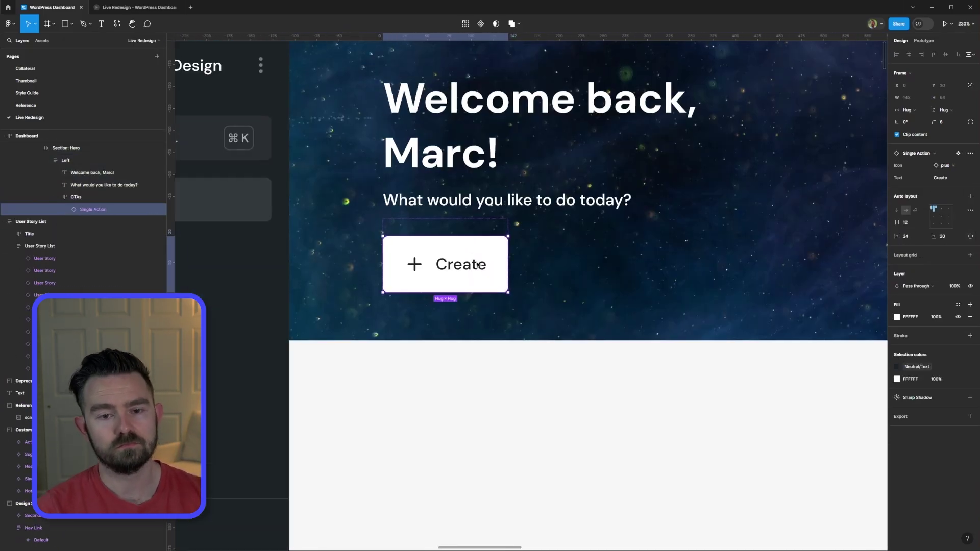
{"action": "left_click", "coordinate": [941, 180]}
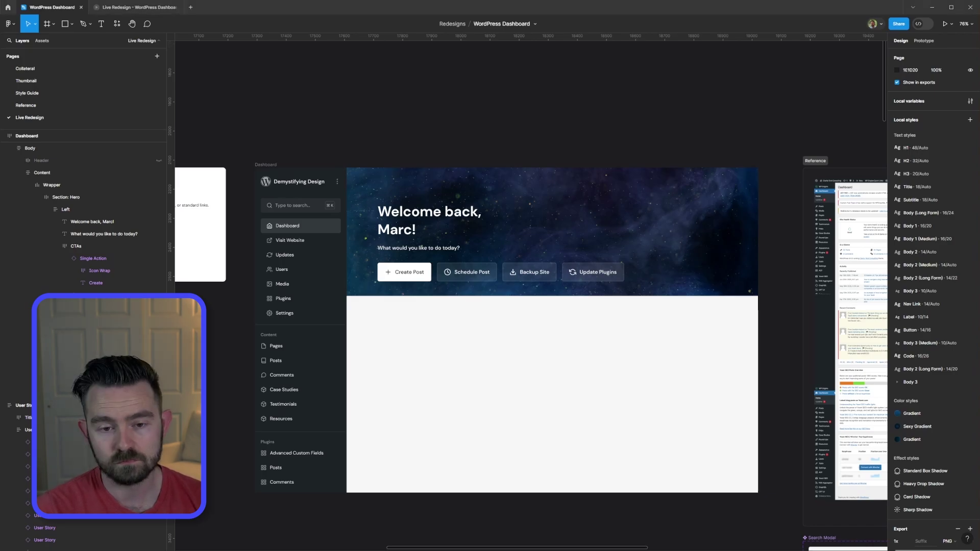
Examine the hero section's greeting and action buttons up close and within the whole Dashboard layout
{"action": "scroll", "coordinate": [539, 325], "scroll_direction": "left", "scroll_amount": 2}
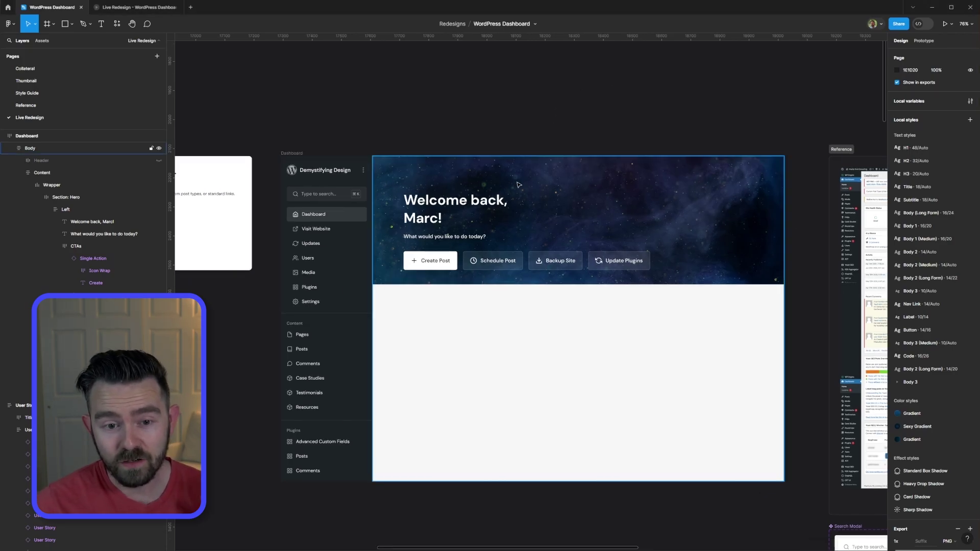
{"action": "scroll", "coordinate": [559, 105], "scroll_direction": "right", "scroll_amount": 1}
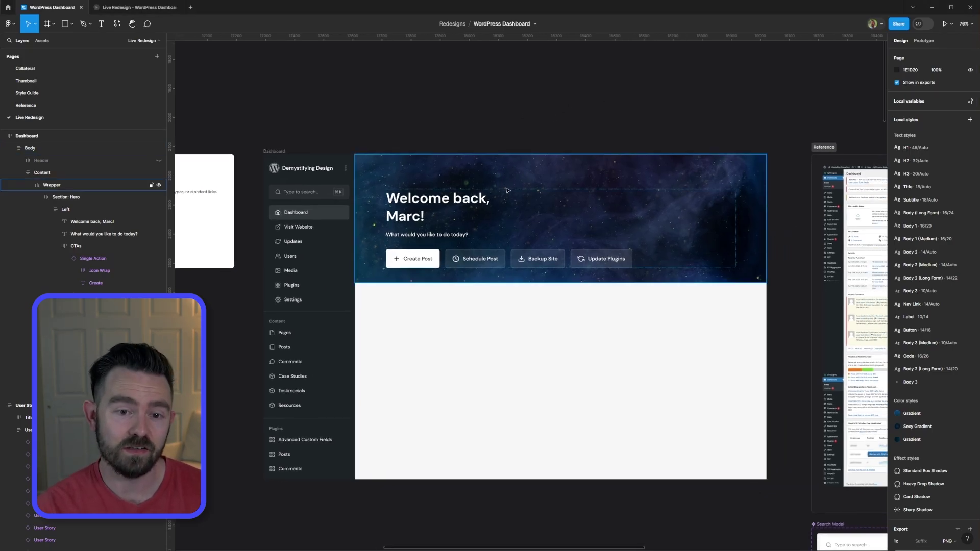
{"action": "scroll", "coordinate": [581, 120], "scroll_direction": "up", "scroll_amount": 3, "text": "ctrl"}
{"action": "scroll", "coordinate": [602, 87], "scroll_direction": "down", "scroll_amount": 1, "text": "ctrl"}
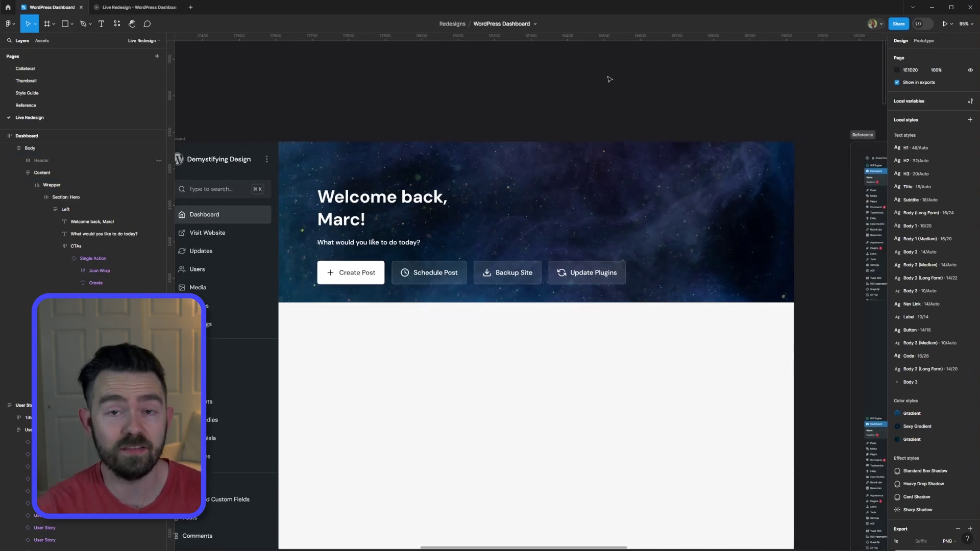
{"action": "scroll", "coordinate": [529, 77], "scroll_direction": "left", "scroll_amount": 1}
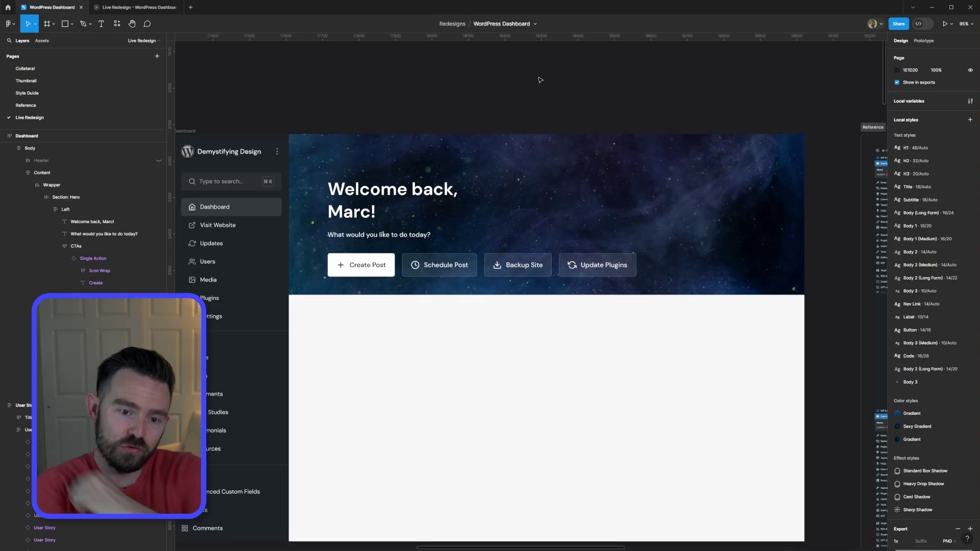
{"action": "scroll", "coordinate": [400, 300], "scroll_direction": "down", "scroll_amount": 1}
{"action": "scroll", "coordinate": [388, 243], "scroll_direction": "up", "scroll_amount": 3, "text": "ctrl"}
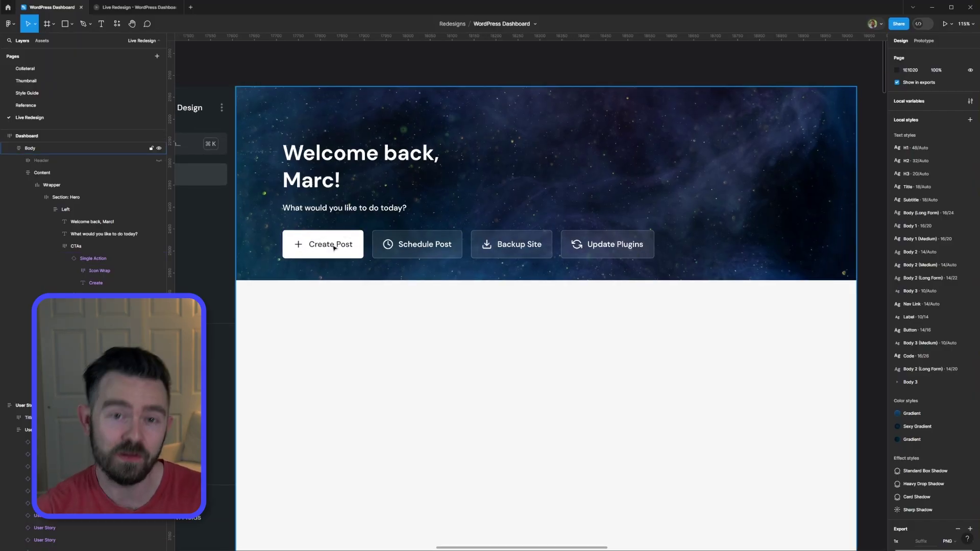
{"action": "scroll", "coordinate": [503, 255], "scroll_direction": "down", "scroll_amount": 3}
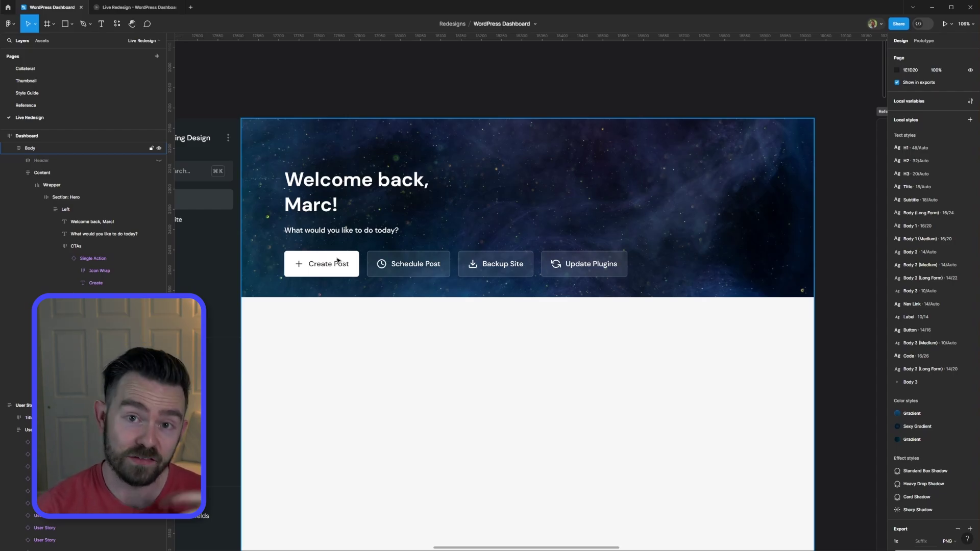
{"action": "scroll", "coordinate": [540, 70], "scroll_direction": "down", "scroll_amount": 3}
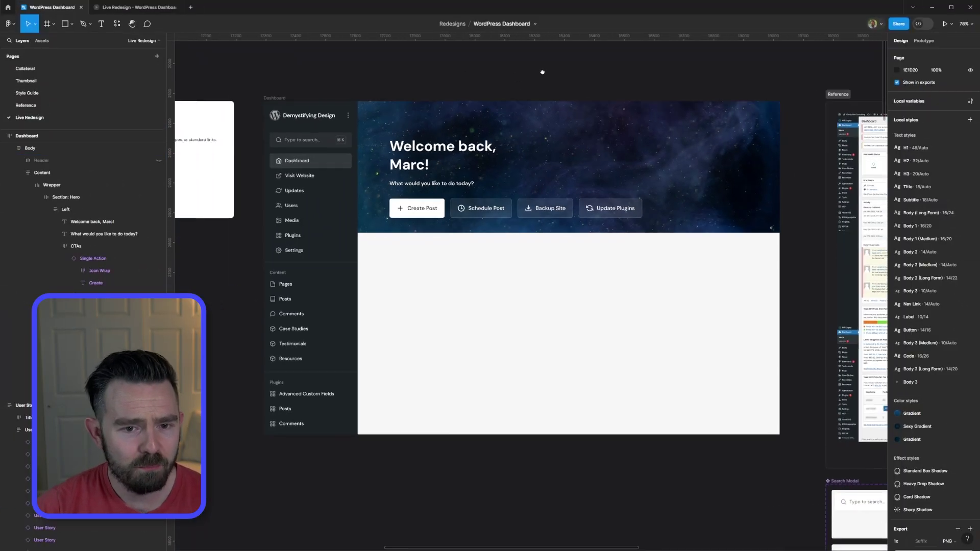
Add a user menu in the hero's upper right corner with an external-link icon, a 30 × 30 Content Reel avatar and the user's e-mail
{"action": "left_click_drag", "start_coordinate": [540, 70], "coordinate": [420, 76]}
{"action": "scroll", "coordinate": [409, 110], "scroll_direction": "up", "scroll_amount": 2}
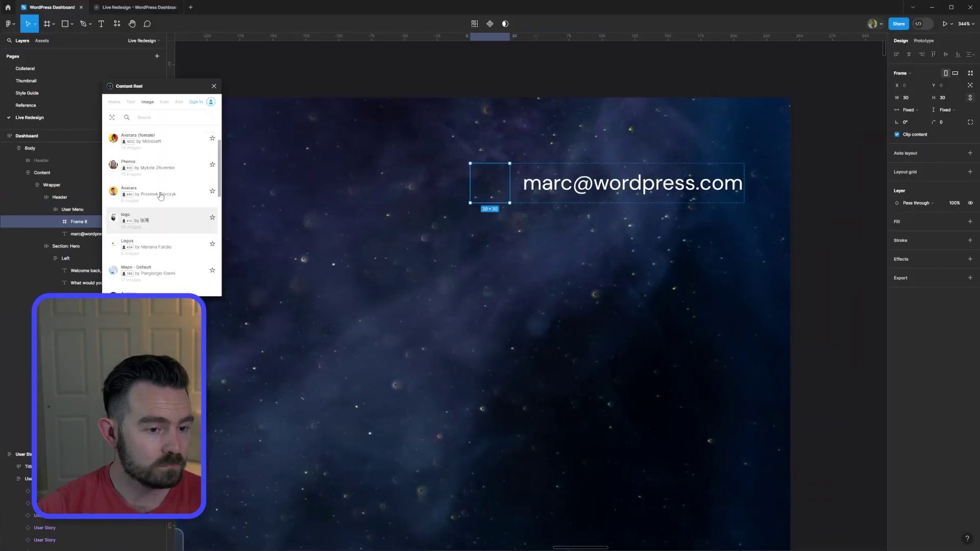
{"action": "scroll", "coordinate": [160, 197], "scroll_direction": "down", "scroll_amount": 3}
{"action": "left_click", "coordinate": [168, 227]}
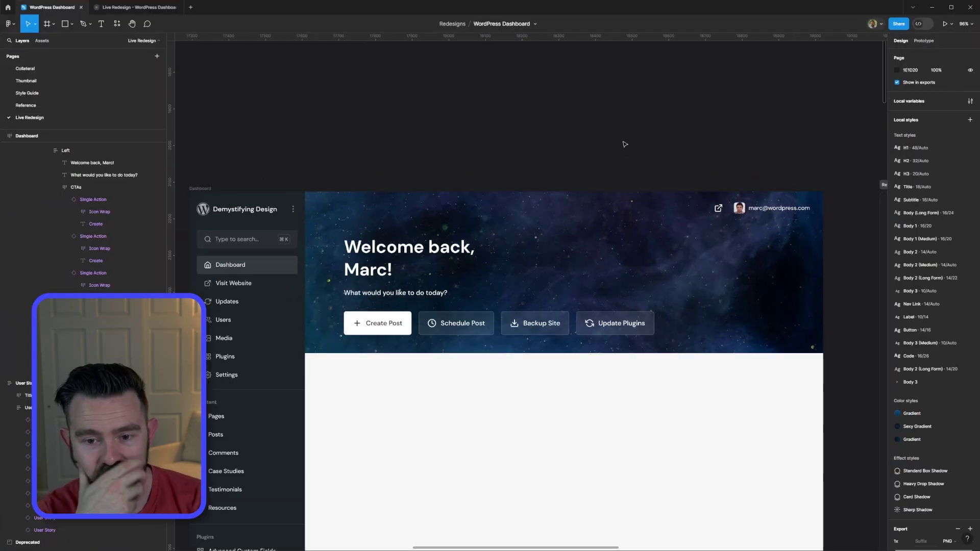
{"action": "left_click", "coordinate": [561, 409]}
{"action": "left_click", "coordinate": [562, 408]}
{"action": "left_click", "coordinate": [903, 361]}
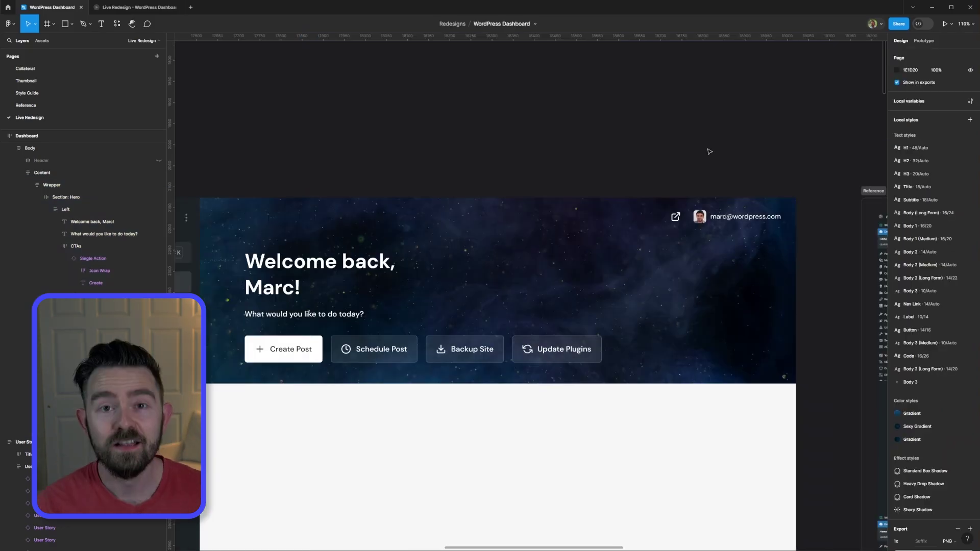
{"action": "scroll", "coordinate": [664, 138], "scroll_direction": "left", "scroll_amount": 5}
{"action": "scroll", "coordinate": [663, 138], "scroll_direction": "down", "scroll_amount": 2}
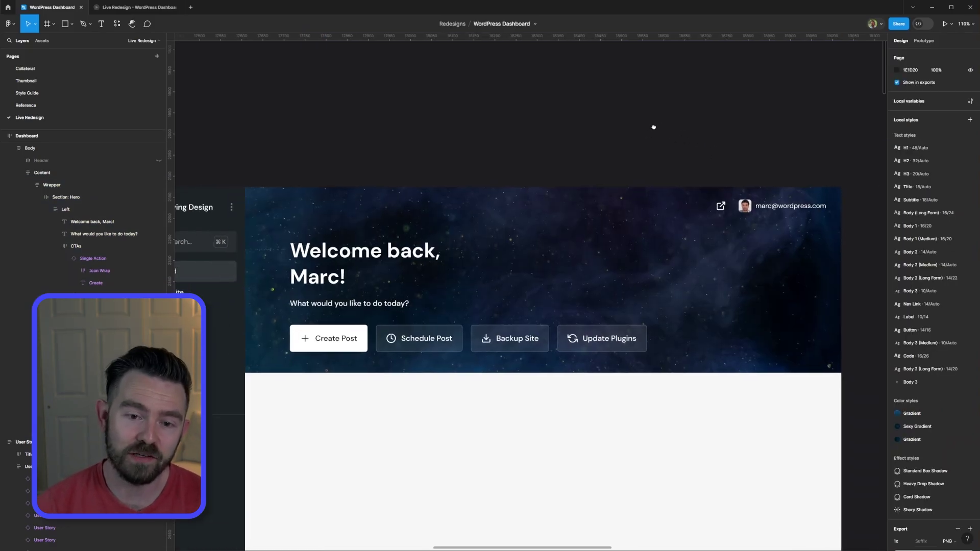
{"action": "left_click", "coordinate": [740, 200]}
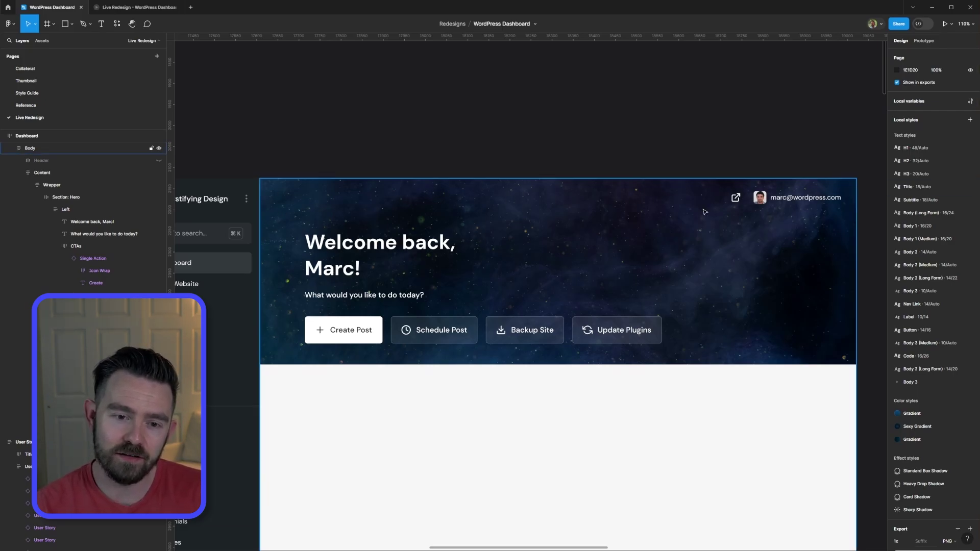
Sketch temporary red pencil marks along the hero's top strip and left edge, undoing each of them
{"action": "key", "text": "shift+p"}
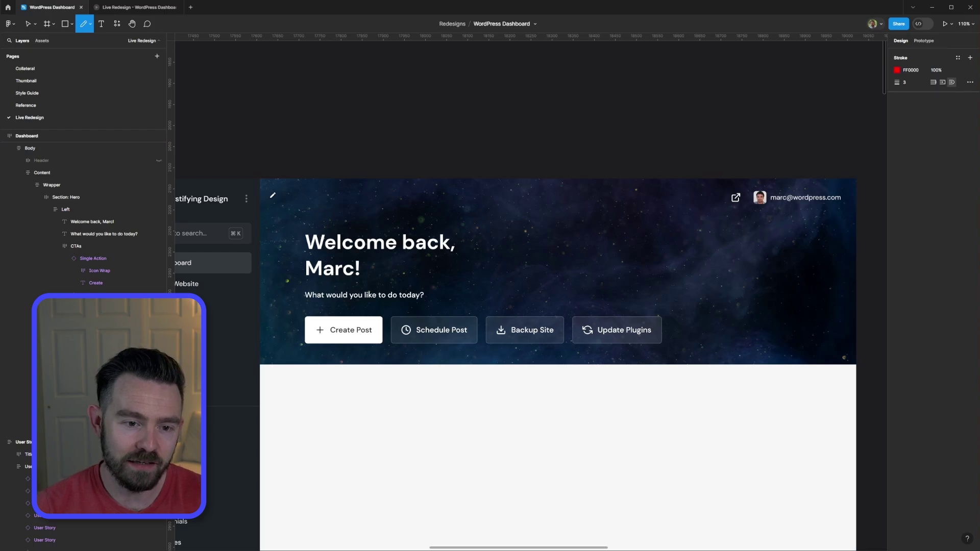
{"action": "mouse_move", "coordinate": [272, 195]}
{"action": "left_mouse_down"}
{"action": "mouse_move", "coordinate": [597, 199]}
{"action": "mouse_move", "coordinate": [705, 188]}
{"action": "mouse_move", "coordinate": [286, 193]}
{"action": "mouse_move", "coordinate": [313, 204]}
{"action": "left_mouse_up"}
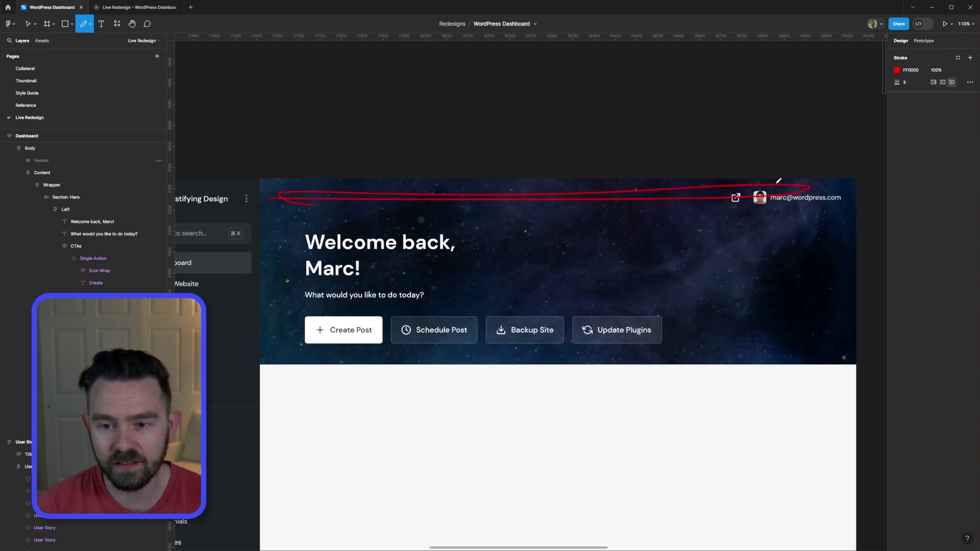
{"action": "key", "text": "ctrl+z"}
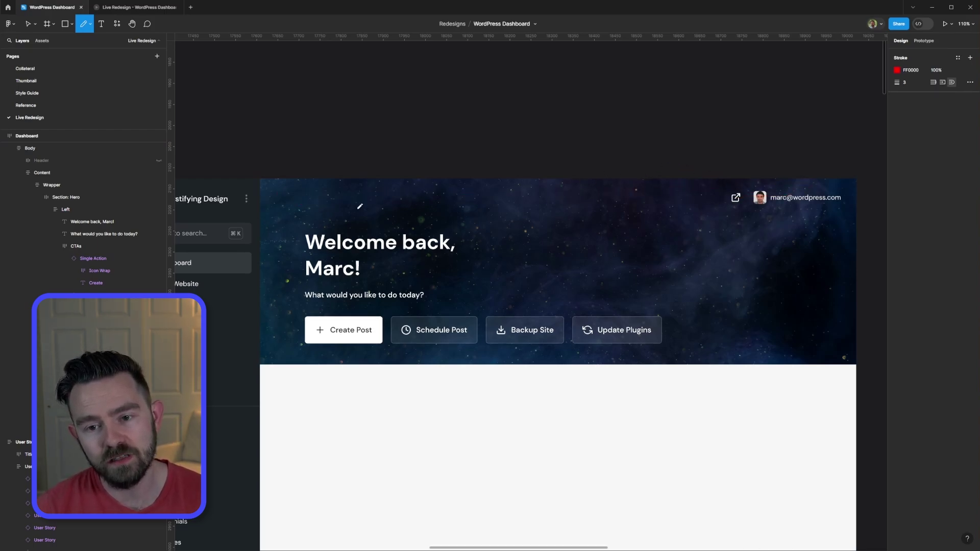
{"action": "left_click_drag", "start_coordinate": [270, 211], "coordinate": [821, 203]}
{"action": "key", "text": "ctrl+z"}
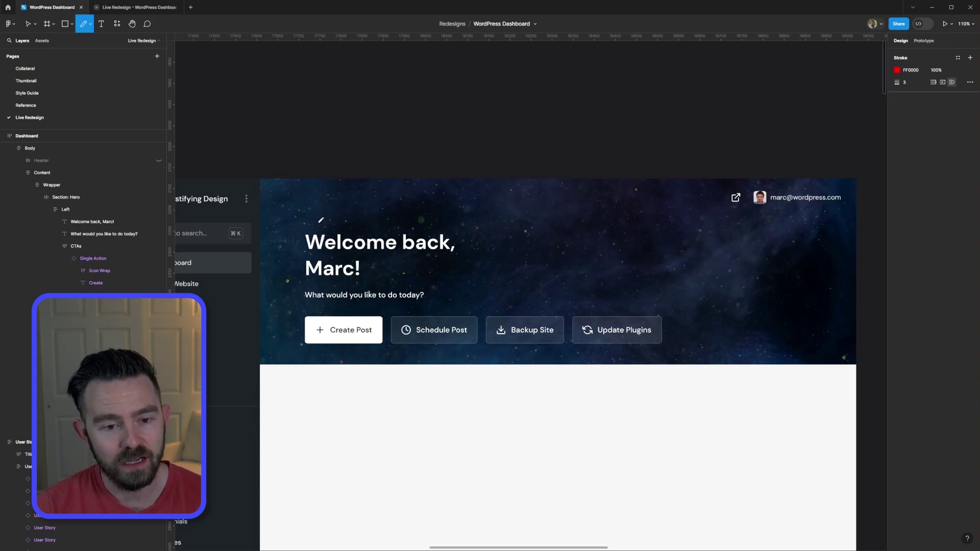
{"action": "left_click_drag", "start_coordinate": [284, 186], "coordinate": [268, 350]}
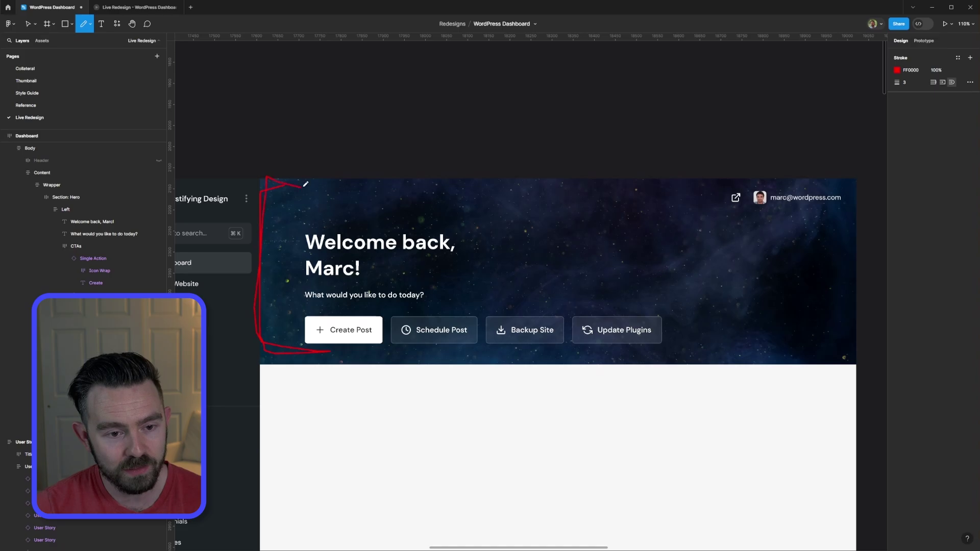
{"action": "left_click_drag", "start_coordinate": [305, 184], "coordinate": [307, 185]}
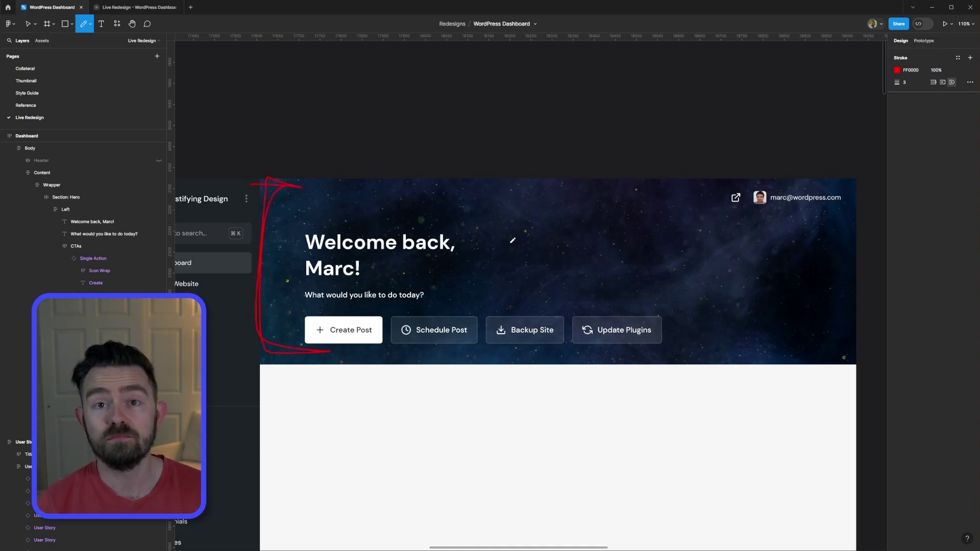
{"action": "key", "text": "ctrl+z"}
{"action": "key", "text": "Escape"}
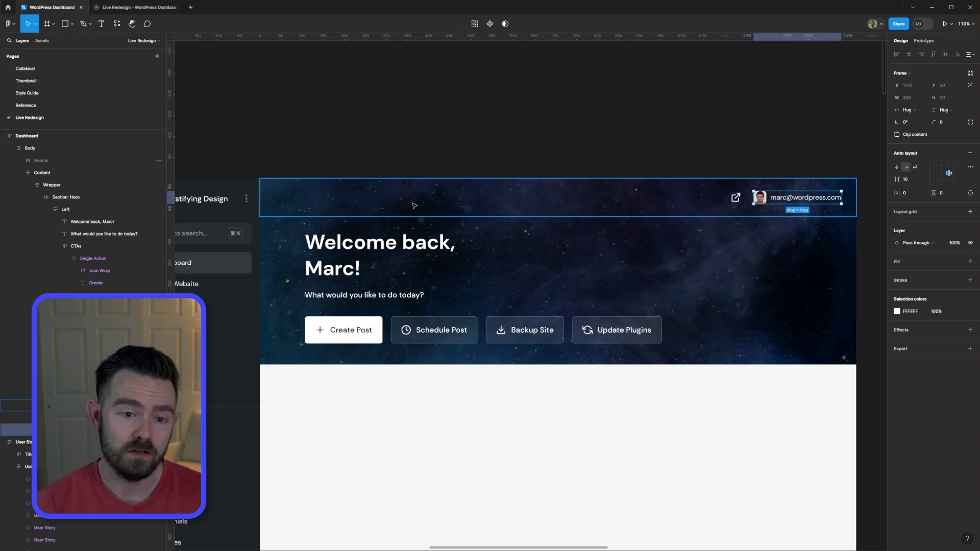
Examine the redesigned dashboard and the original WordPress reference, focusing on its Site Health, Quick Draft, Activity and Events widgets
{"action": "scroll", "coordinate": [543, 155], "scroll_direction": "down", "scroll_amount": 4}
{"action": "left_click", "coordinate": [580, 99]}
{"action": "scroll", "coordinate": [575, 104], "scroll_direction": "up", "scroll_amount": 4}
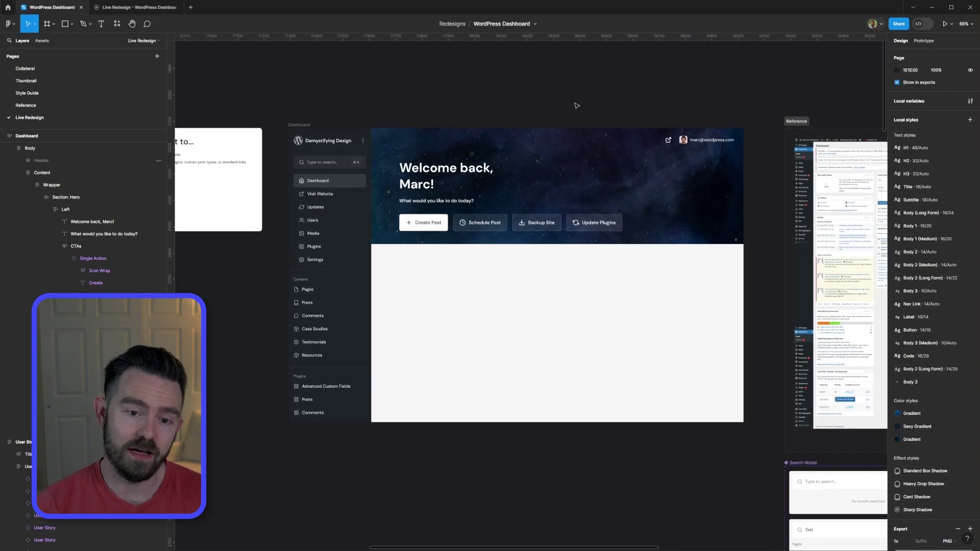
{"action": "left_click", "coordinate": [409, 182]}
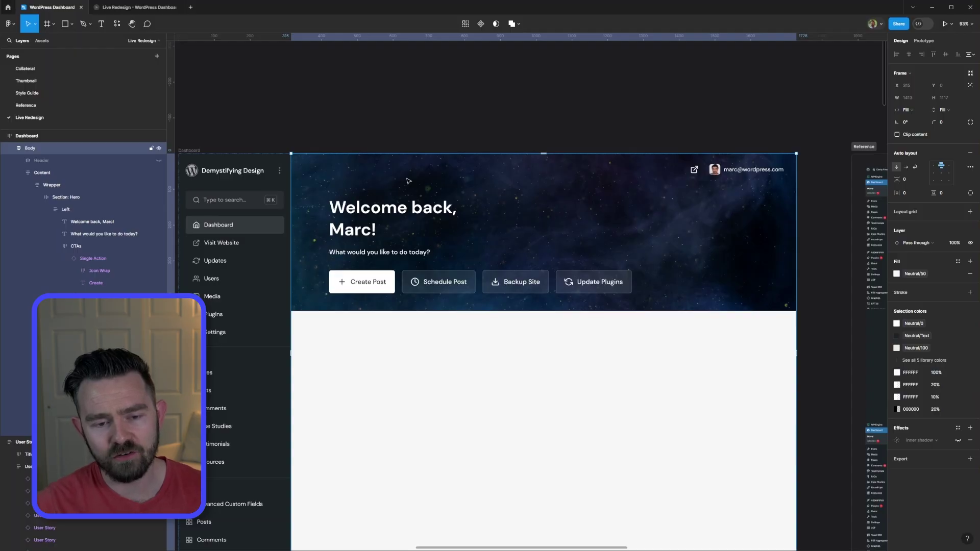
{"action": "scroll", "coordinate": [423, 214], "scroll_direction": "down", "scroll_amount": 1}
{"action": "scroll", "coordinate": [511, 378], "scroll_direction": "down", "scroll_amount": 1}
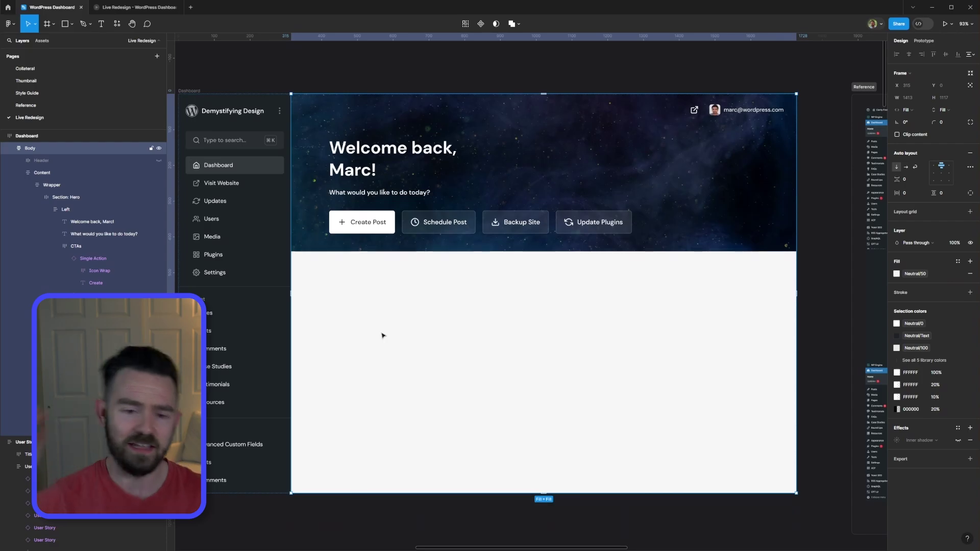
{"action": "scroll", "coordinate": [422, 332], "scroll_direction": "down", "scroll_amount": 5}
{"action": "scroll", "coordinate": [428, 170], "scroll_direction": "right", "scroll_amount": 3}
{"action": "scroll", "coordinate": [526, 245], "scroll_direction": "up", "scroll_amount": 8}
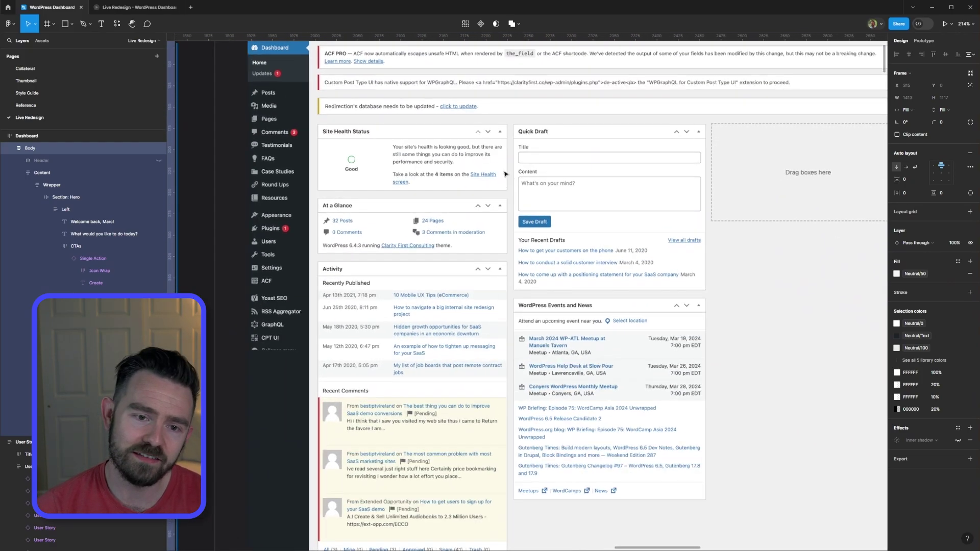
{"action": "scroll", "coordinate": [454, 174], "scroll_direction": "up", "scroll_amount": 3}
{"action": "key", "text": "p"}
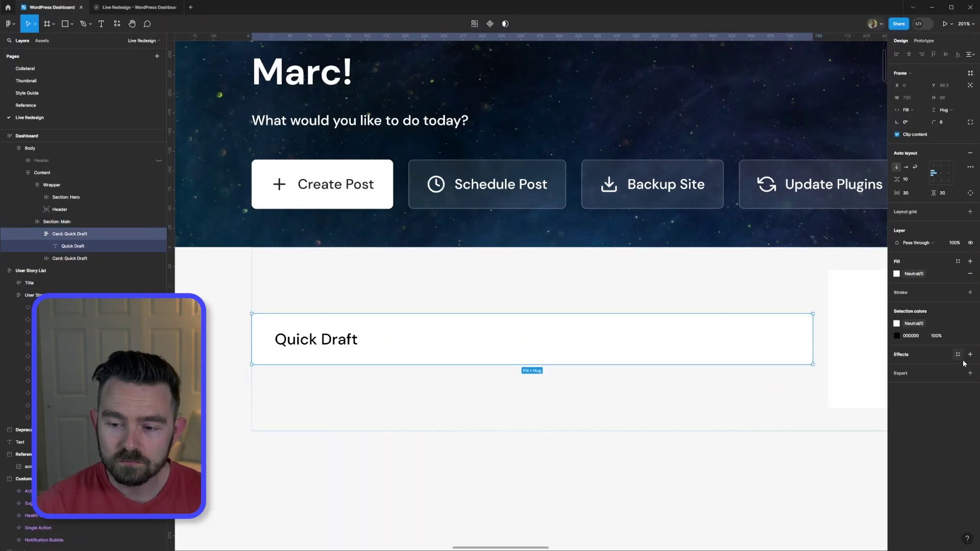
Build the Quick Draft card with a Sharp Shadow and duplicated Post Title and Post Content input groups spaced at 6
{"action": "scroll", "coordinate": [665, 341], "scroll_direction": "down", "scroll_amount": 4}
{"action": "key", "text": "ctrl+d"}
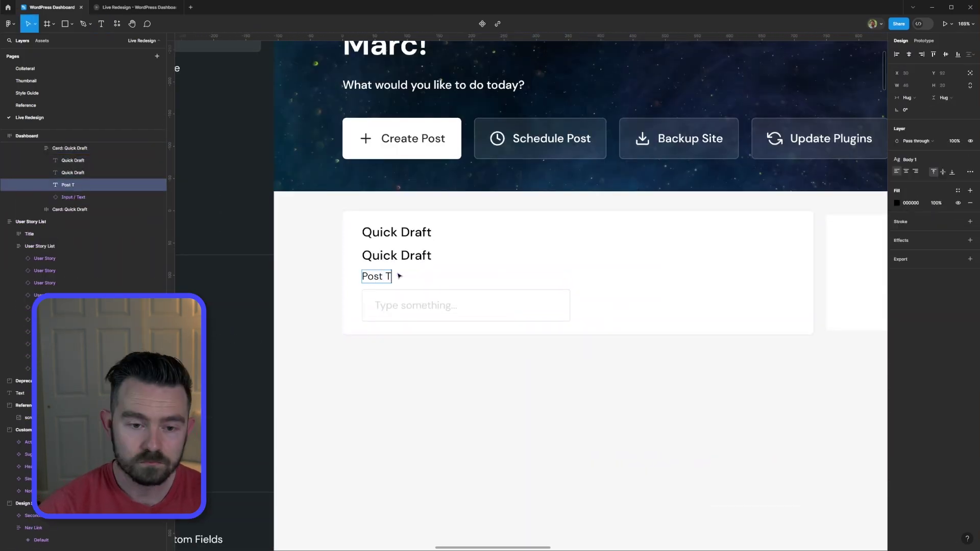
{"action": "key", "text": "shift+a"}
{"action": "double_click", "coordinate": [76, 185]}
{"action": "type", "text": "6"}
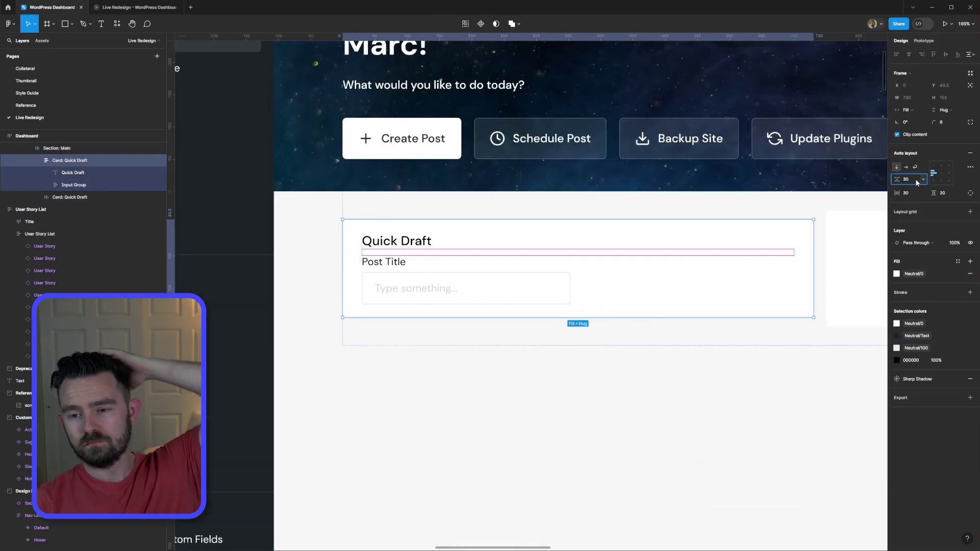
{"action": "key", "text": "ctrl+d"}
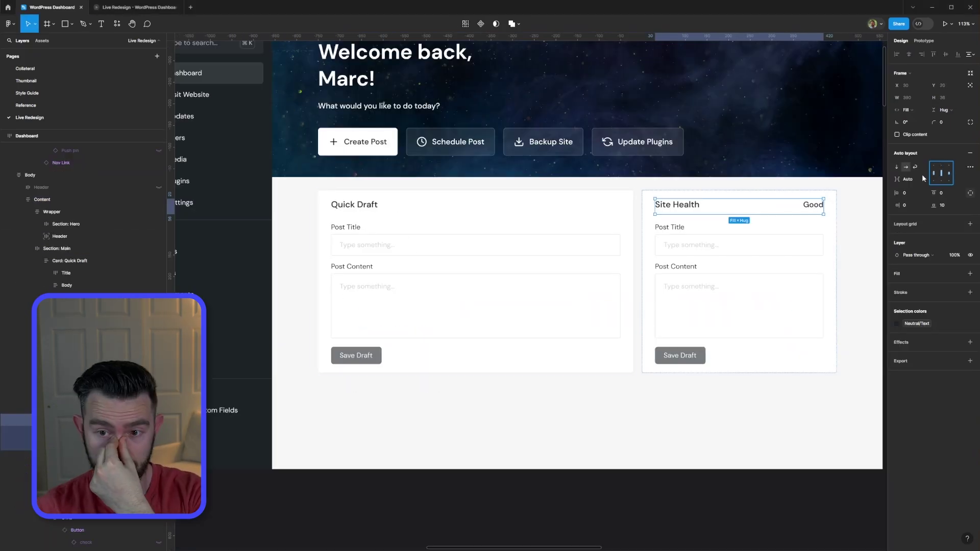
Colour the Site Health card's "Good" status green and remove the duplicated post input fields from the card
{"action": "left_click", "coordinate": [897, 202]}
{"action": "scroll", "coordinate": [882, 206], "scroll_direction": "up", "scroll_amount": 3}
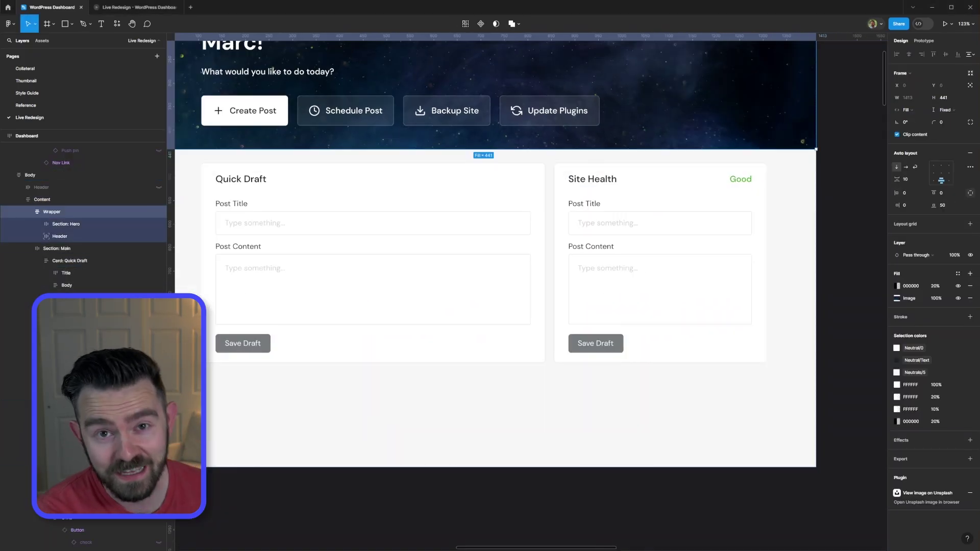
{"action": "scroll", "coordinate": [722, 194], "scroll_direction": "up", "scroll_amount": 5}
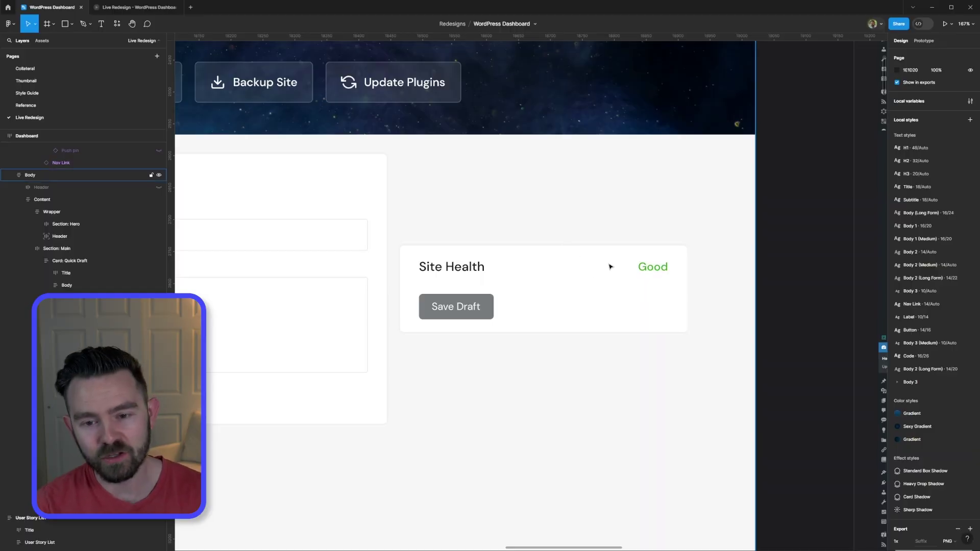
Align the cards in Section: Main to its top left
{"action": "left_click", "coordinate": [607, 267]}
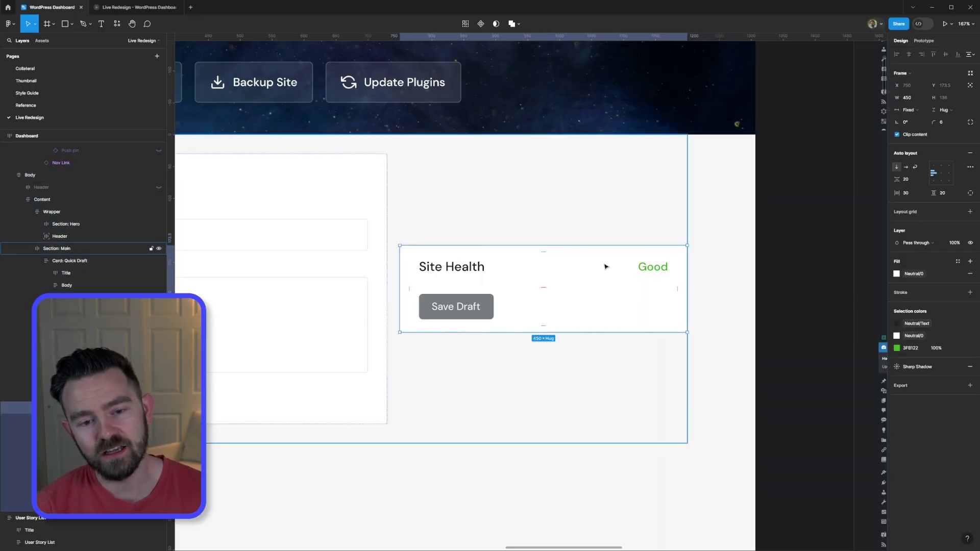
{"action": "left_click", "coordinate": [628, 223]}
{"action": "left_click", "coordinate": [933, 170]}
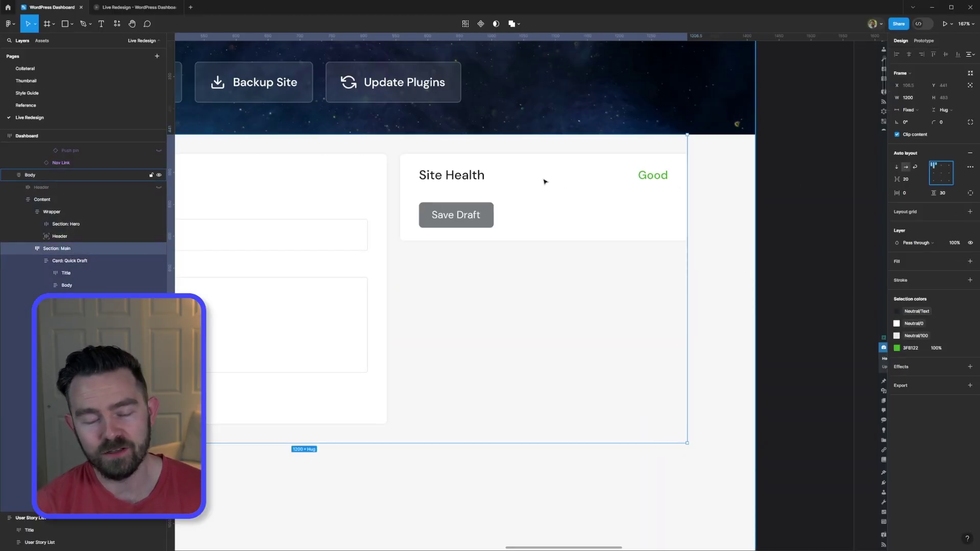
Fill the Site Health card with WordPress Version, PHP Version, Plugin Updates Available and Security Issues rows and a "Visit Website Diagnostics" button
{"action": "double_click", "coordinate": [545, 182]}
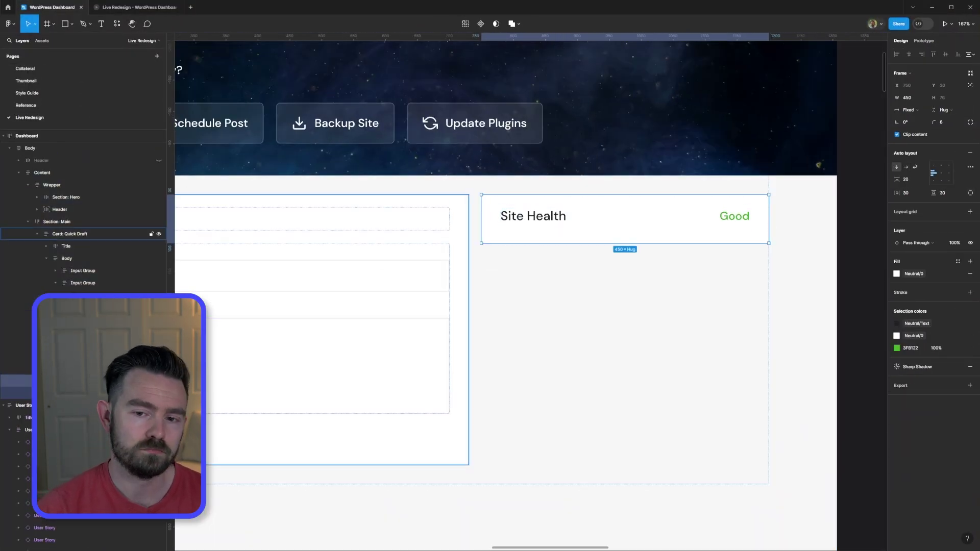
{"action": "left_click_drag", "start_coordinate": [666, 247], "coordinate": [666, 263]}
{"action": "double_click", "coordinate": [535, 288]}
{"action": "type", "text": "PHP Version"}
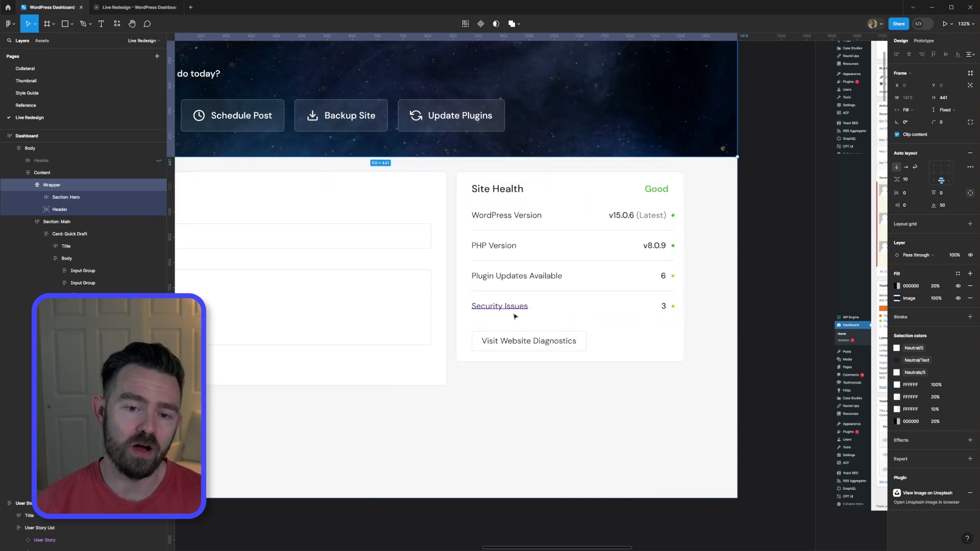
Add a Recent Activity card below Site Health with an avatar comment entry and a "Visit Activity Log" button
{"action": "scroll", "coordinate": [514, 317], "scroll_direction": "down", "scroll_amount": 3}
{"action": "left_click_drag", "start_coordinate": [430, 212], "coordinate": [506, 212]}
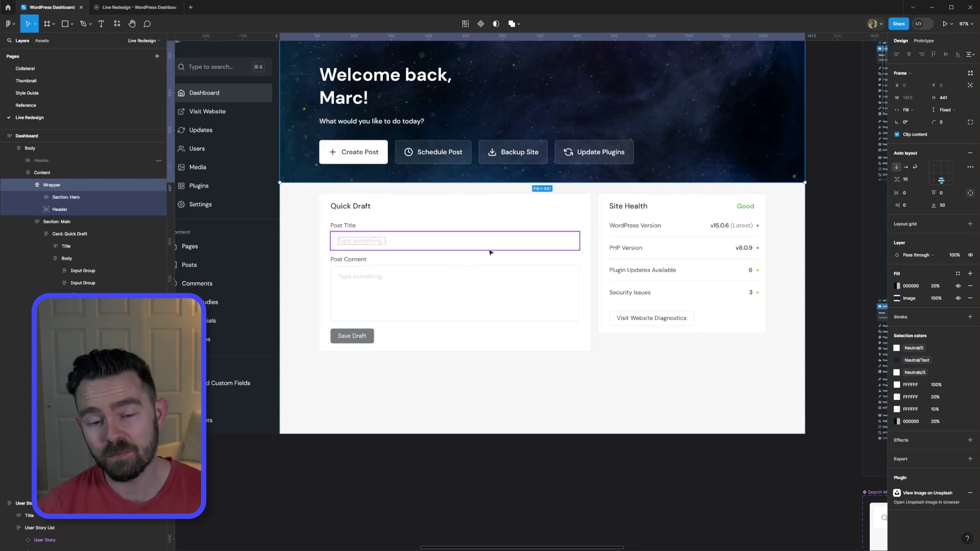
{"action": "scroll", "coordinate": [490, 250], "scroll_direction": "right", "scroll_amount": 10}
{"action": "scroll", "coordinate": [572, 200], "scroll_direction": "up", "scroll_amount": 3}
{"action": "scroll", "coordinate": [572, 200], "scroll_direction": "up", "scroll_amount": 10}
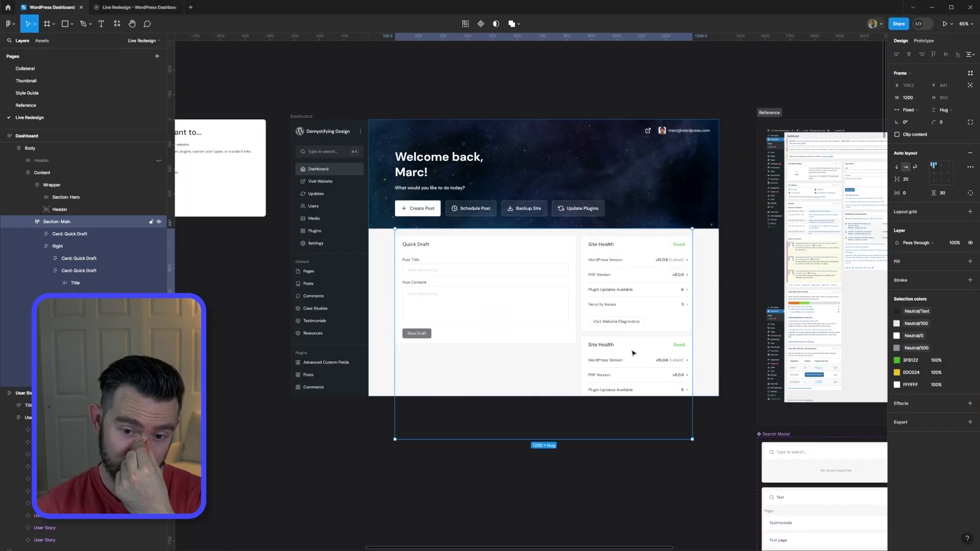
{"action": "scroll", "coordinate": [506, 274], "scroll_direction": "up", "scroll_amount": 5}
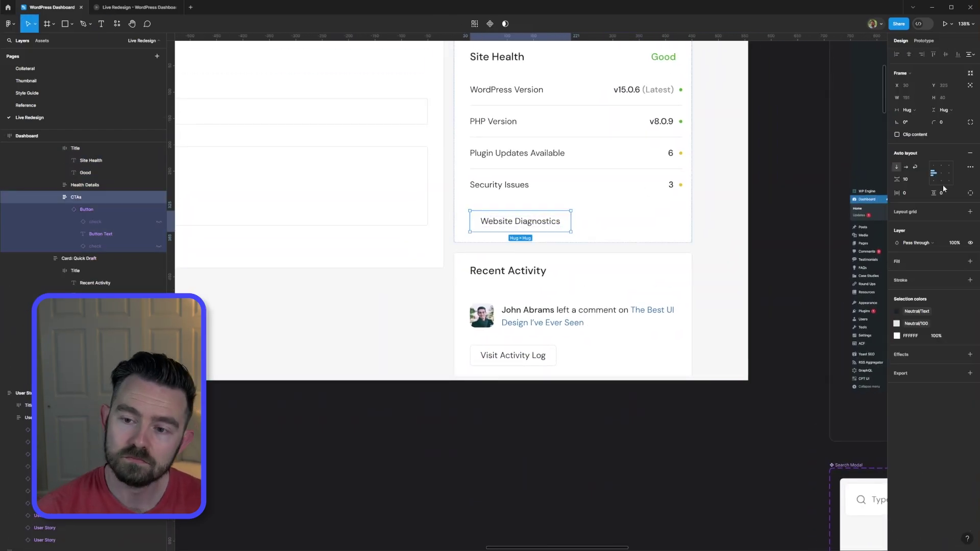
Add a right chevron icon to the Website Diagnostics and Activity Log buttons, and complete the Recent Activity list with five entries
{"action": "left_click", "coordinate": [942, 179]}
{"action": "type", "text": "arrow"}
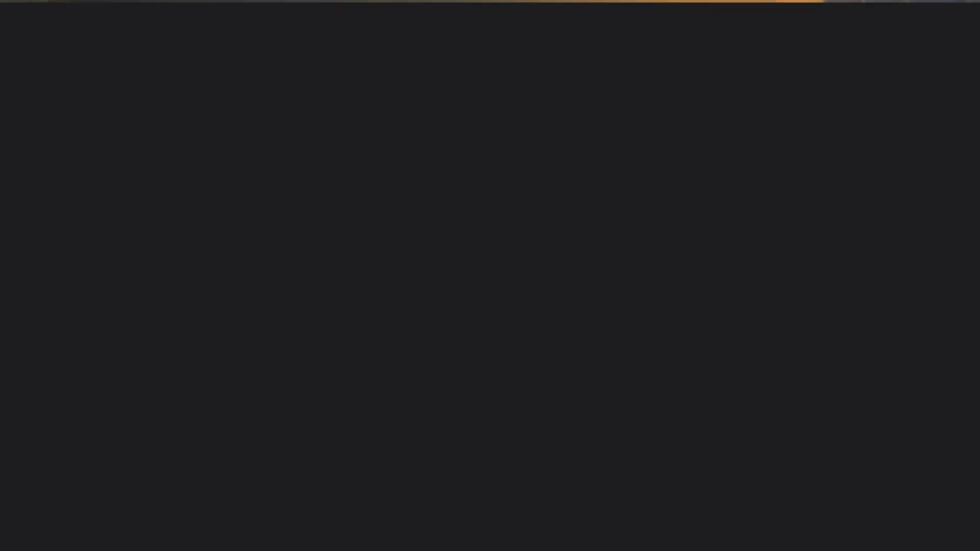
{"action": "type", "text": "genera"}
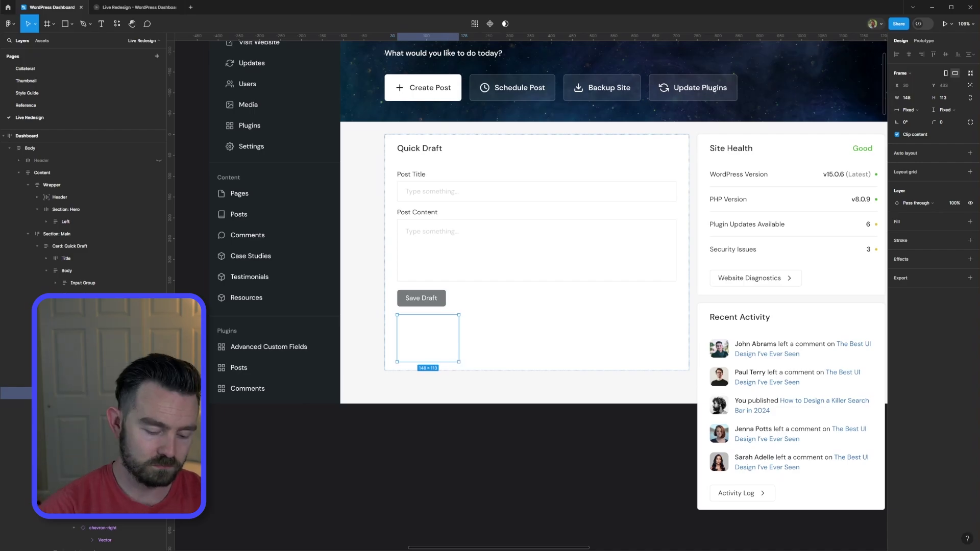
Create a suggestion card below Save Draft with the Title-style text "The Future of UI: Exploring the Rise of Voice Interfaces"
{"action": "scroll", "coordinate": [428, 337], "scroll_direction": "up", "scroll_amount": 3}
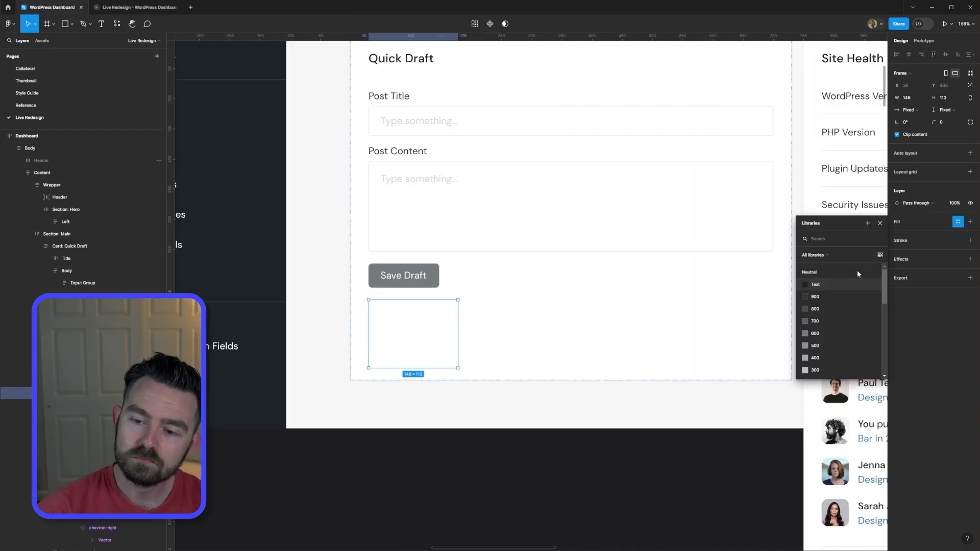
{"action": "key", "text": "t"}
{"action": "left_click", "coordinate": [411, 335]}
{"action": "scroll", "coordinate": [418, 337], "scroll_direction": "up", "scroll_amount": 3}
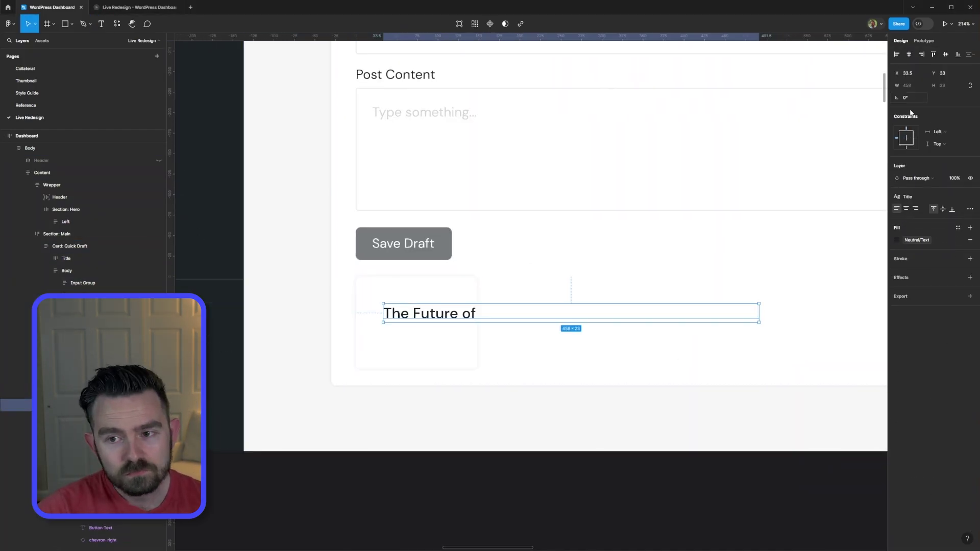
{"action": "type", "text": "The Future of"}
{"action": "key", "text": "Tab"}
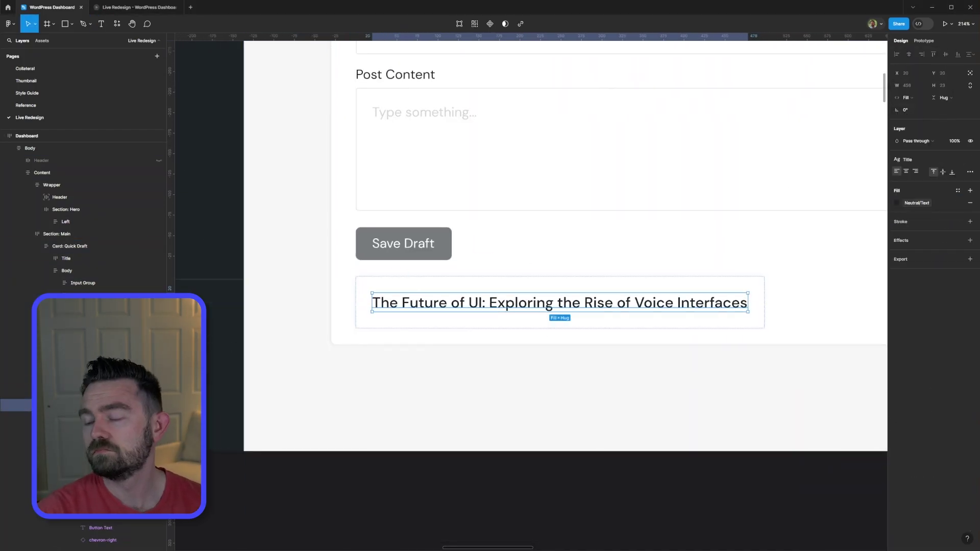
Add a Body 2 description below the card title, beginning "Dive into how voice technology is reshaping user interface design"
{"action": "scroll", "coordinate": [583, 303], "scroll_direction": "down", "scroll_amount": 3}
{"action": "key", "text": "ctrl+d"}
{"action": "left_click", "coordinate": [919, 159]}
{"action": "left_click", "coordinate": [924, 214]}
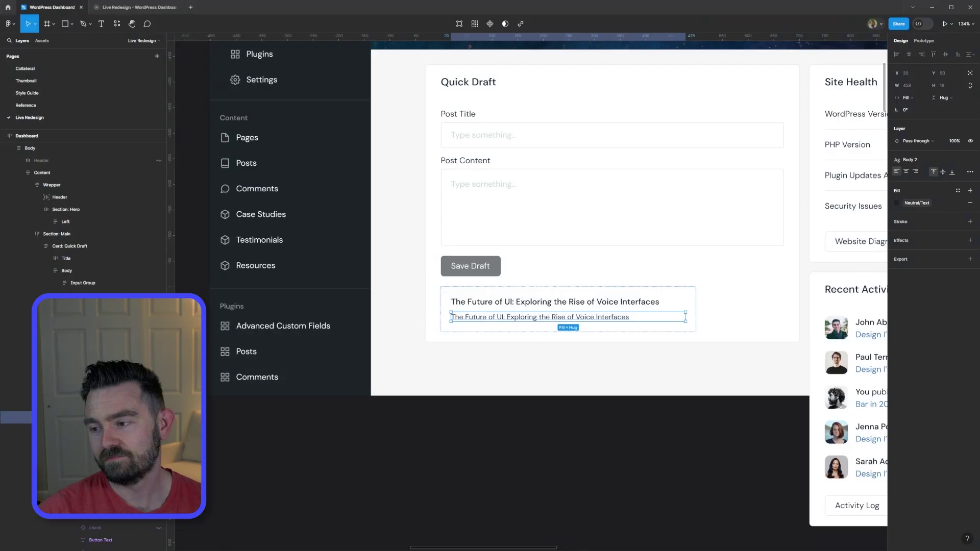
{"action": "key", "text": "Return"}
{"action": "type", "text": "Dive into how voice technology is reshaping user interface design and what it means for the future of interactive experiences."}
{"action": "key", "text": "Escape"}
{"action": "key", "text": "Escape"}
Finish the Suggestion component with an options icon and "Continue writing" link, and arrange four in an Article Suggestions section below Save Draft
{"action": "scroll", "coordinate": [563, 306], "scroll_direction": "up", "scroll_amount": 2}
{"action": "scroll", "coordinate": [563, 305], "scroll_direction": "down", "scroll_amount": 5}
{"action": "left_click", "coordinate": [603, 331]}
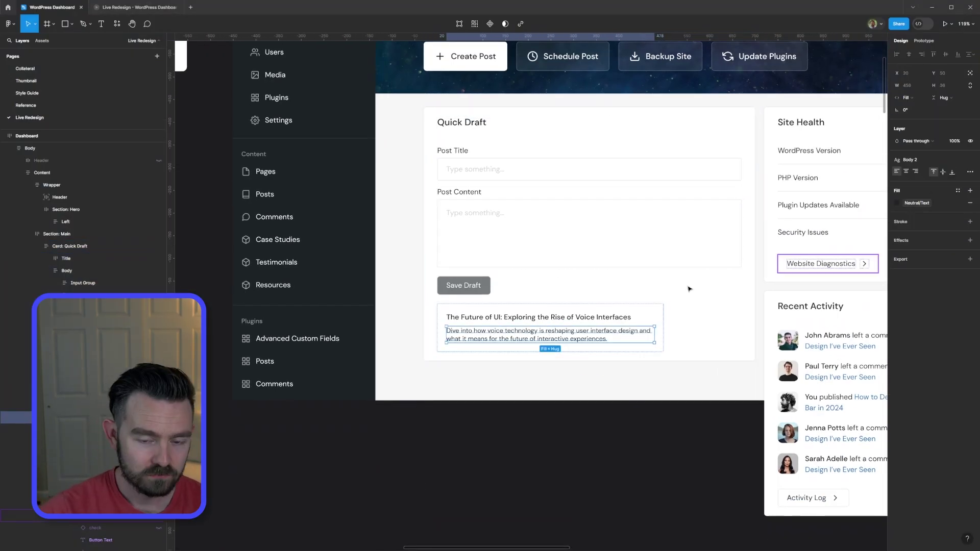
{"action": "scroll", "coordinate": [690, 284], "scroll_direction": "up", "scroll_amount": 5}
{"action": "key", "text": "ctrl+d"}
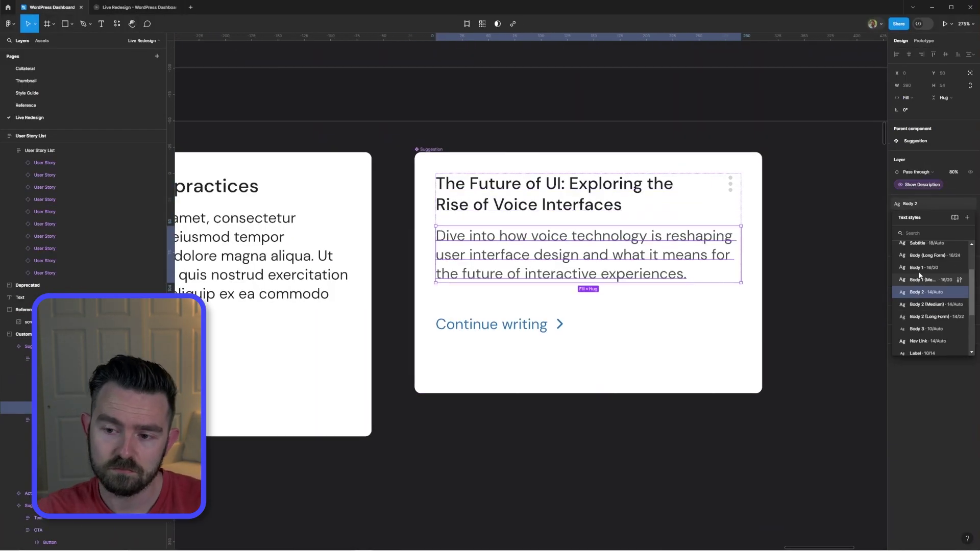
{"action": "left_click", "coordinate": [920, 280]}
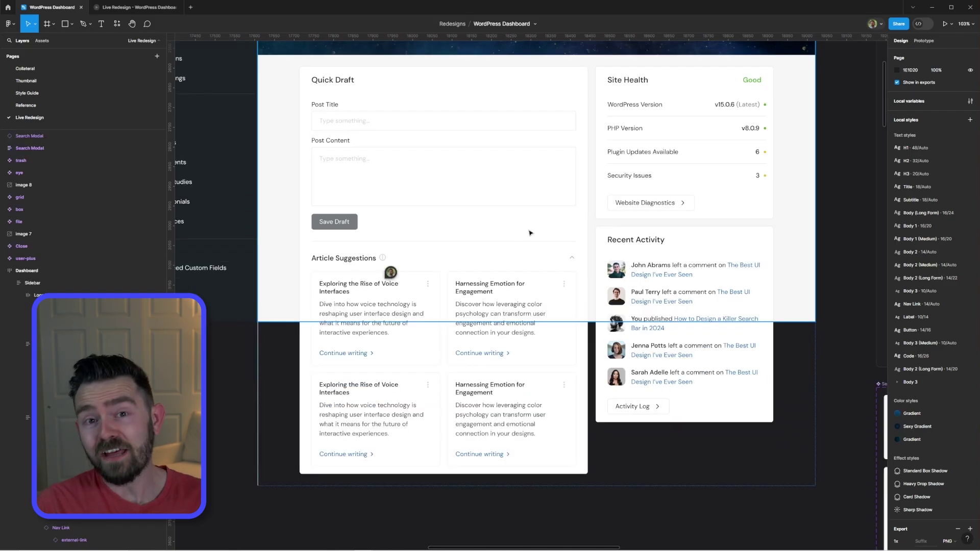
Review the redesigned dashboard from cards to hero and compare it with the original WordPress reference screenshot
{"action": "scroll", "coordinate": [505, 228], "scroll_direction": "up", "scroll_amount": 5}
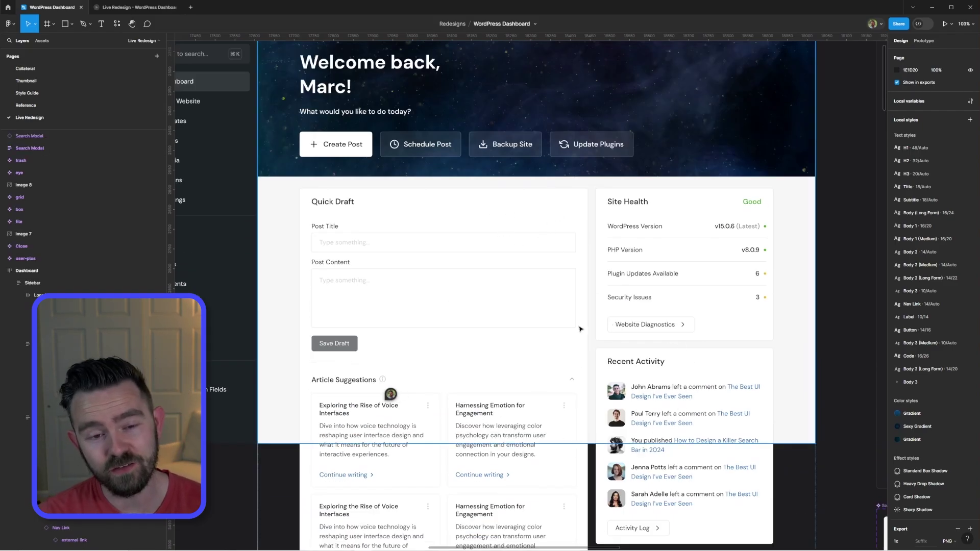
{"action": "scroll", "coordinate": [582, 332], "scroll_direction": "up", "scroll_amount": 3}
{"action": "scroll", "coordinate": [582, 332], "scroll_direction": "down", "scroll_amount": 1}
{"action": "scroll", "coordinate": [536, 255], "scroll_direction": "right", "scroll_amount": 10}
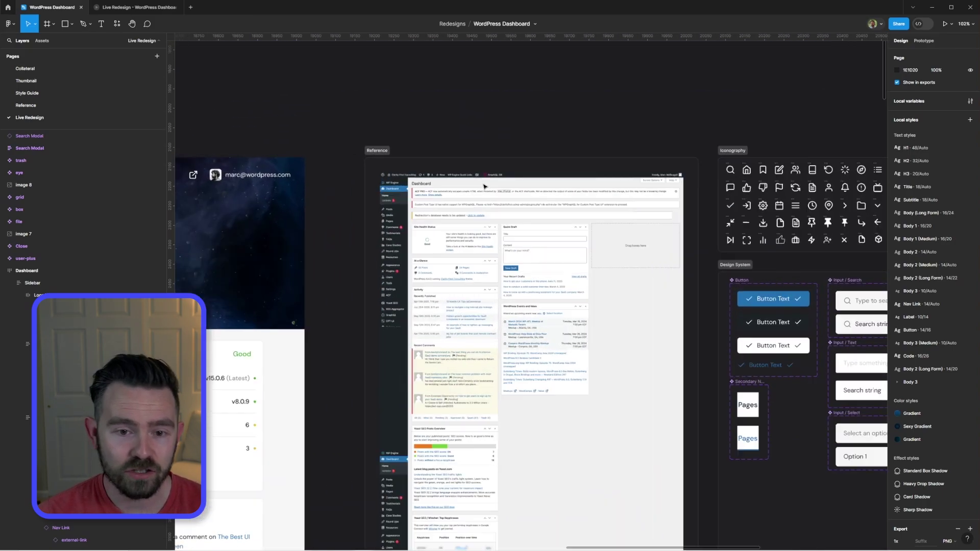
Mark the stacked alert notices at the top of the reference WordPress dashboard with red pencil strokes and undo the marks
{"action": "scroll", "coordinate": [485, 187], "scroll_direction": "up", "scroll_amount": 5}
{"action": "key", "text": "shift+p"}
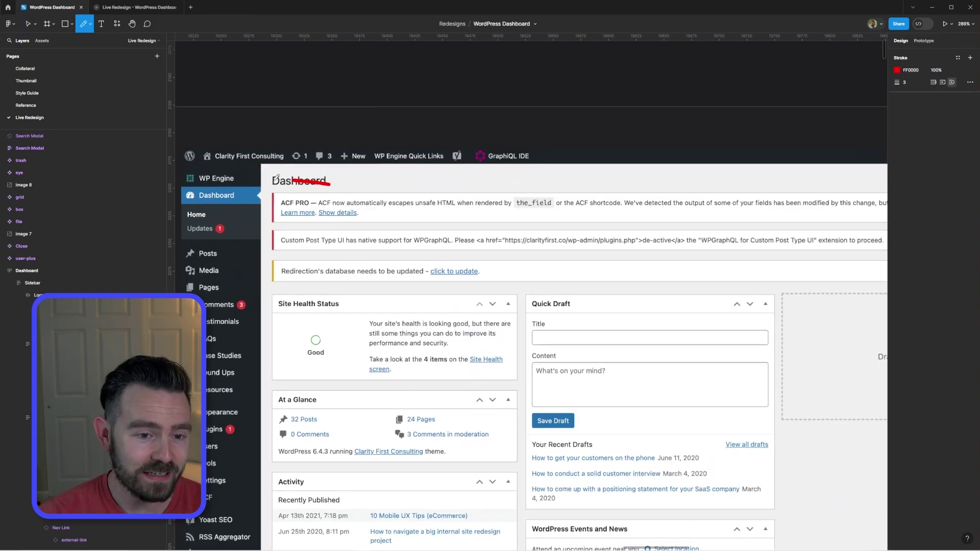
{"action": "scroll", "coordinate": [340, 265], "scroll_direction": "down", "scroll_amount": 3}
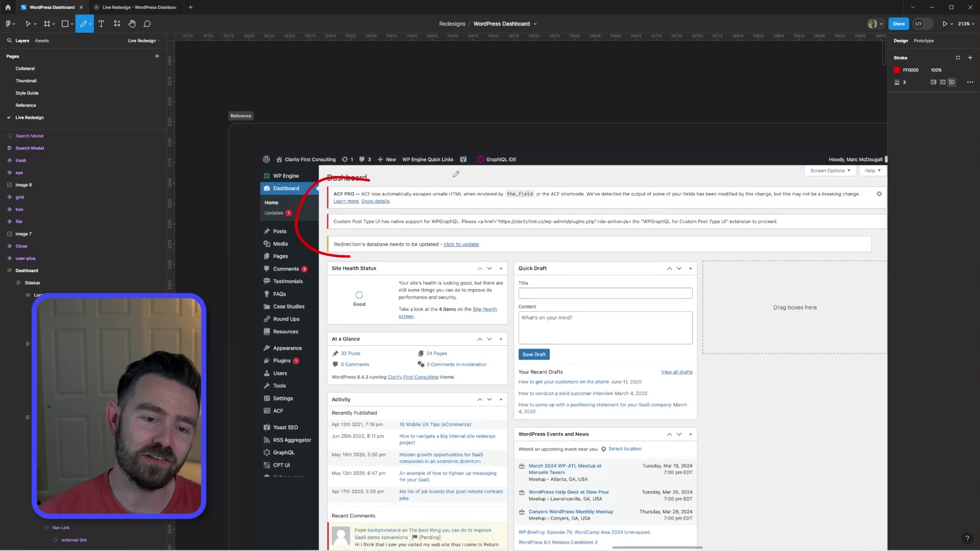
{"action": "scroll", "coordinate": [342, 230], "scroll_direction": "right", "scroll_amount": 1}
{"action": "mouse_move", "coordinate": [343, 195]}
{"action": "left_mouse_down"}
{"action": "mouse_move", "coordinate": [391, 213]}
{"action": "mouse_move", "coordinate": [701, 216]}
{"action": "mouse_move", "coordinate": [358, 187]}
{"action": "left_mouse_up"}
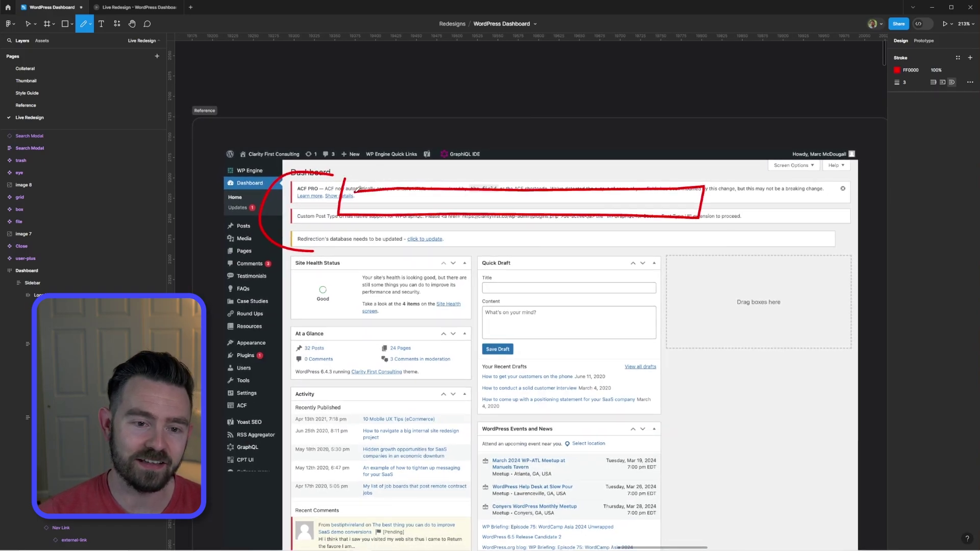
{"action": "key", "text": "ctrl+z"}
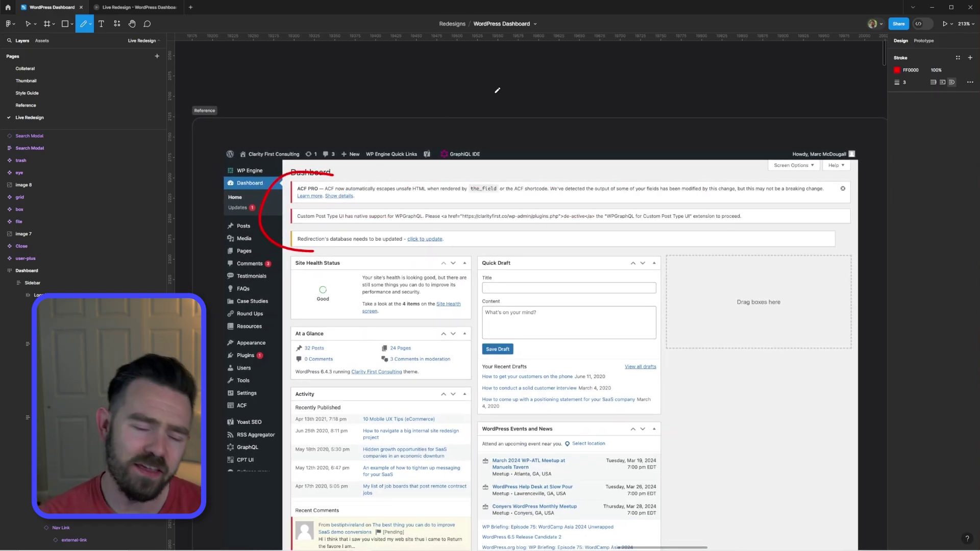
{"action": "key", "text": "ctrl+z"}
{"action": "mouse_move", "coordinate": [295, 187]}
{"action": "left_mouse_down"}
{"action": "mouse_move", "coordinate": [299, 204]}
{"action": "mouse_move", "coordinate": [288, 193]}
{"action": "left_mouse_up"}
{"action": "key", "text": "ctrl+z"}
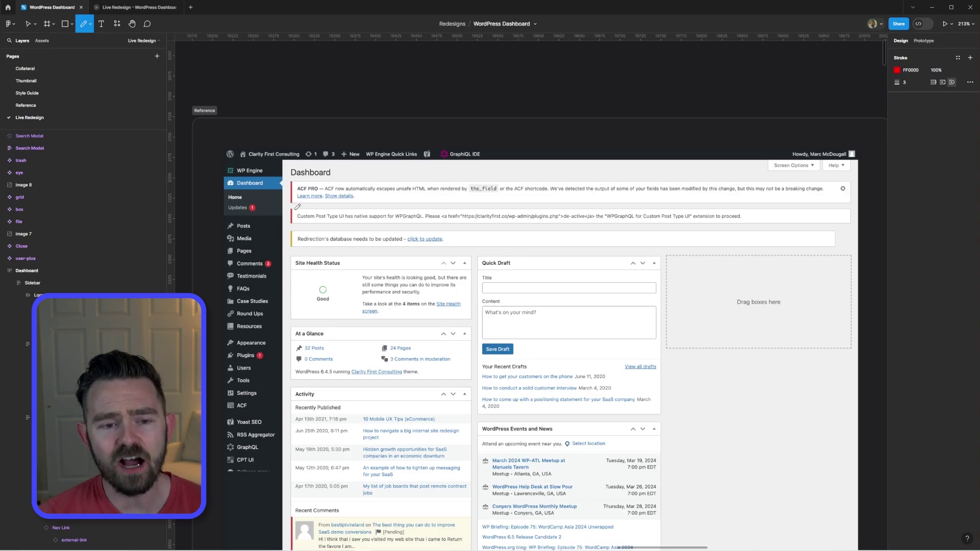
{"action": "left_click_drag", "start_coordinate": [293, 206], "coordinate": [323, 206]}
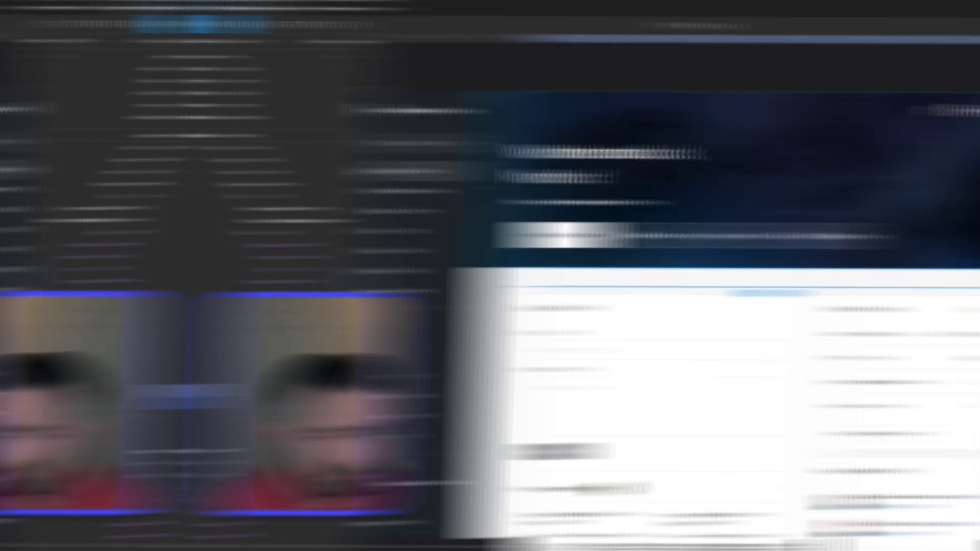
Add an alert below the hero reading "Update required" as Subtitle text, followed by "Redirection's database needs to be updated." in Body 1
{"action": "type", "text": "Update required"}
{"action": "key", "text": "Escape"}
{"action": "key", "text": "ctrl+d"}
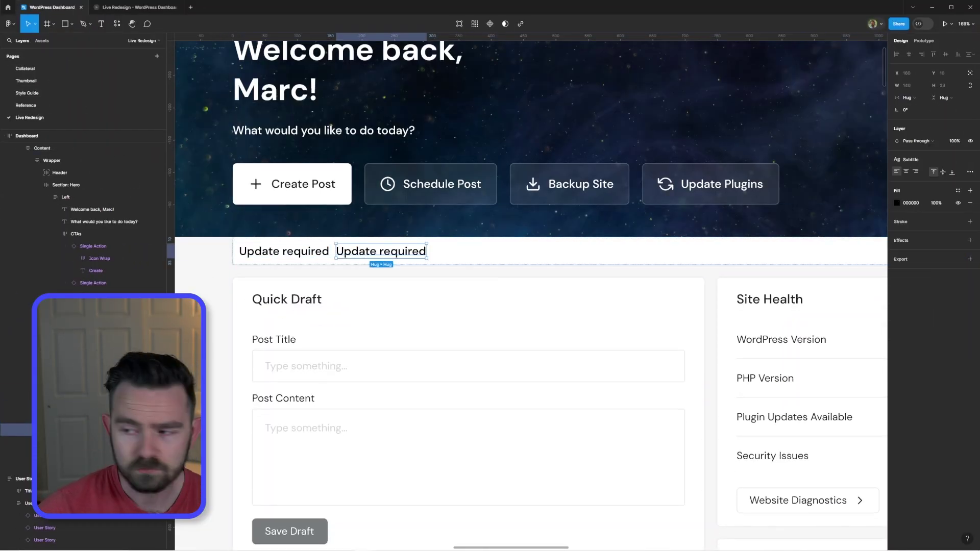
{"action": "key", "text": "Return"}
{"action": "type", "text": "Redirection's database needs to be updated."}
{"action": "left_click", "coordinate": [313, 254]}
{"action": "left_click", "coordinate": [911, 160]}
{"action": "key", "text": "shift+Return"}
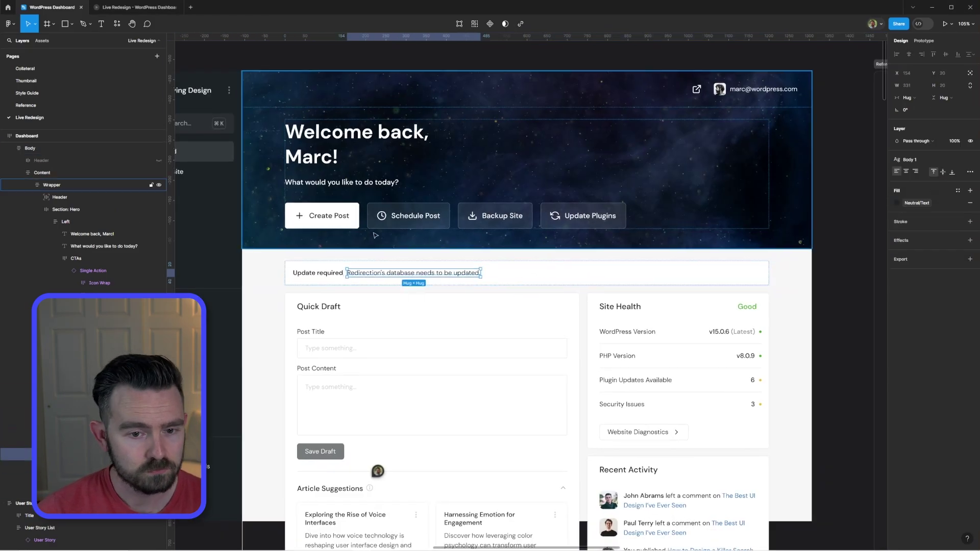
Add an "Update Now" button to the alert after its message and change the button's type
{"action": "key", "text": "shift+1"}
{"action": "key", "text": "ctrl+v"}
{"action": "scroll", "coordinate": [534, 279], "scroll_direction": "up", "scroll_amount": 3}
{"action": "left_click", "coordinate": [533, 279]}
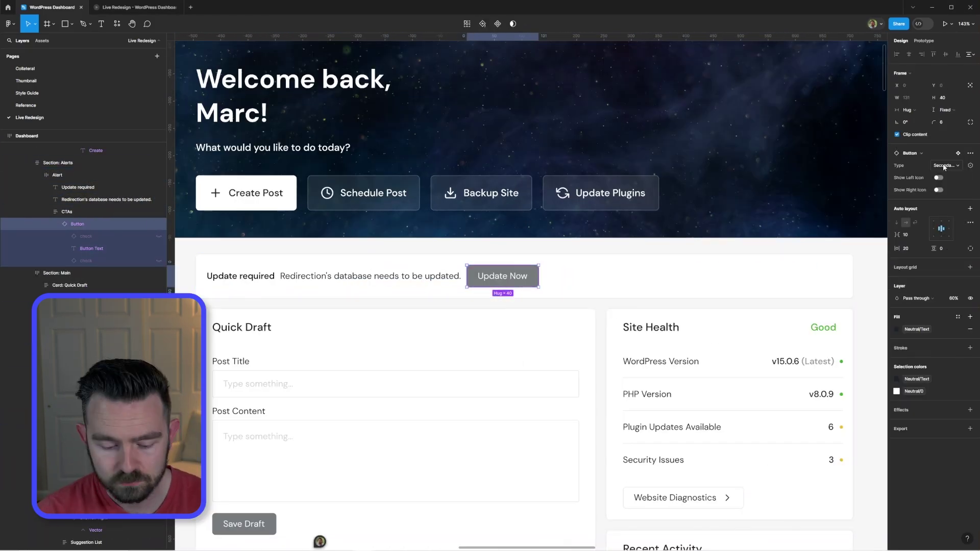
{"action": "left_click", "coordinate": [945, 166]}
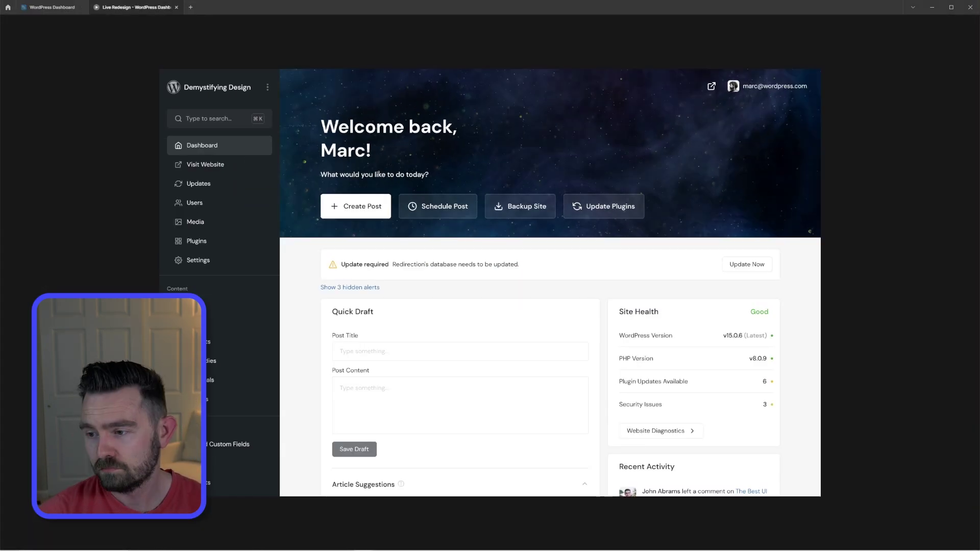
Switch to the prototype preview and review the dashboard from the new alert down through the cards
{"action": "scroll", "coordinate": [768, 184], "scroll_direction": "down", "scroll_amount": 4}
{"action": "scroll", "coordinate": [768, 184], "scroll_direction": "up", "scroll_amount": 4}
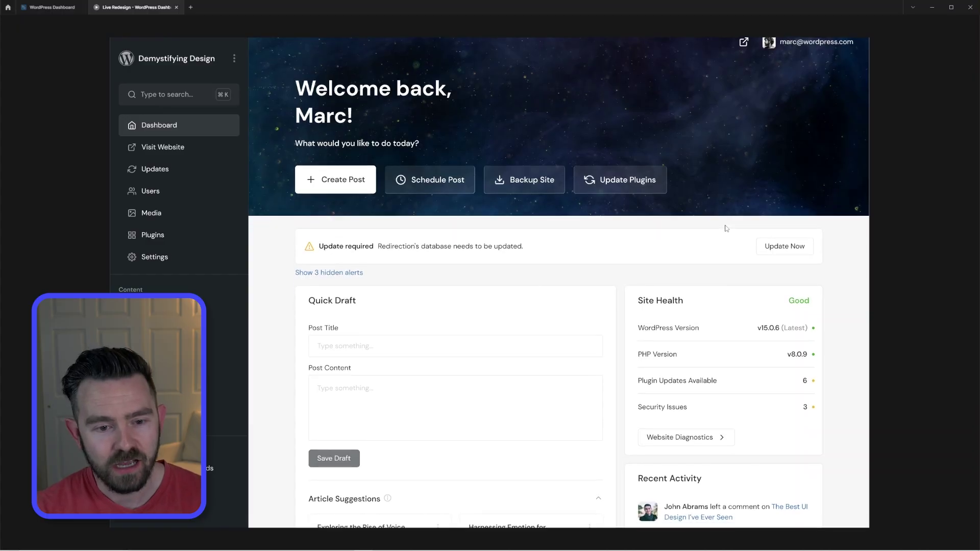
{"action": "scroll", "coordinate": [725, 225], "scroll_direction": "down", "scroll_amount": 2}
{"action": "scroll", "coordinate": [725, 225], "scroll_direction": "up", "scroll_amount": 2}
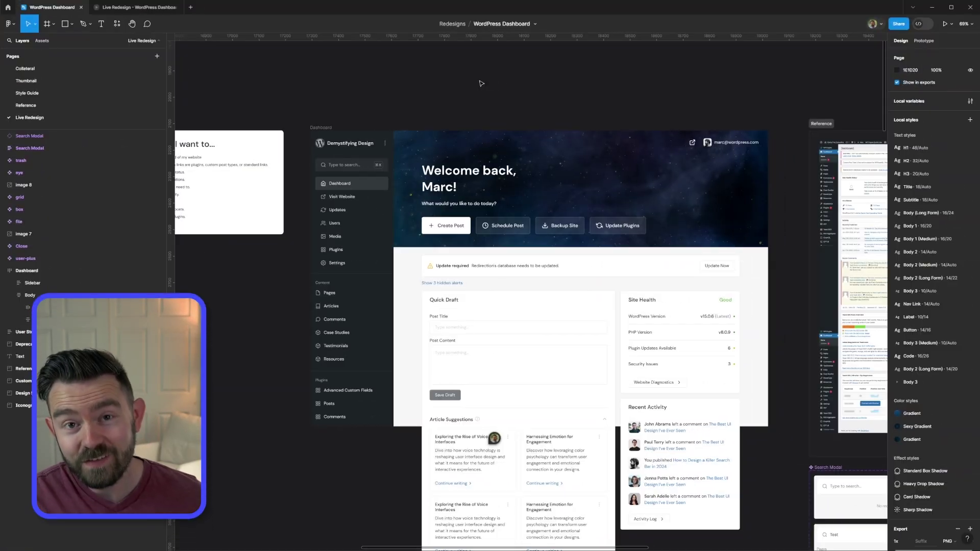
Circle the upper navigation links of the dashboard sidebar with the red pencil and undo the circle
{"action": "key", "text": "p"}
{"action": "scroll", "coordinate": [472, 192], "scroll_direction": "up", "scroll_amount": 2}
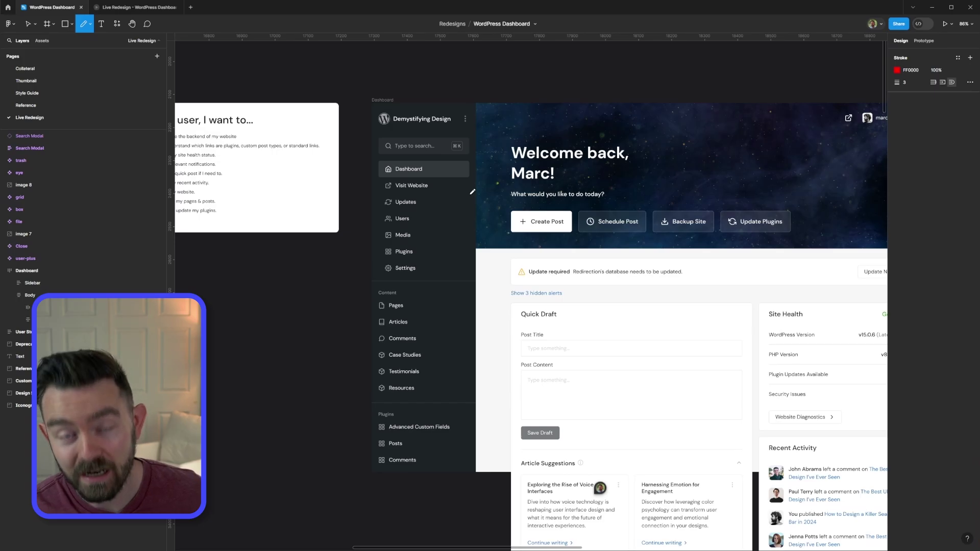
{"action": "left_click_drag", "start_coordinate": [454, 123], "coordinate": [373, 161]}
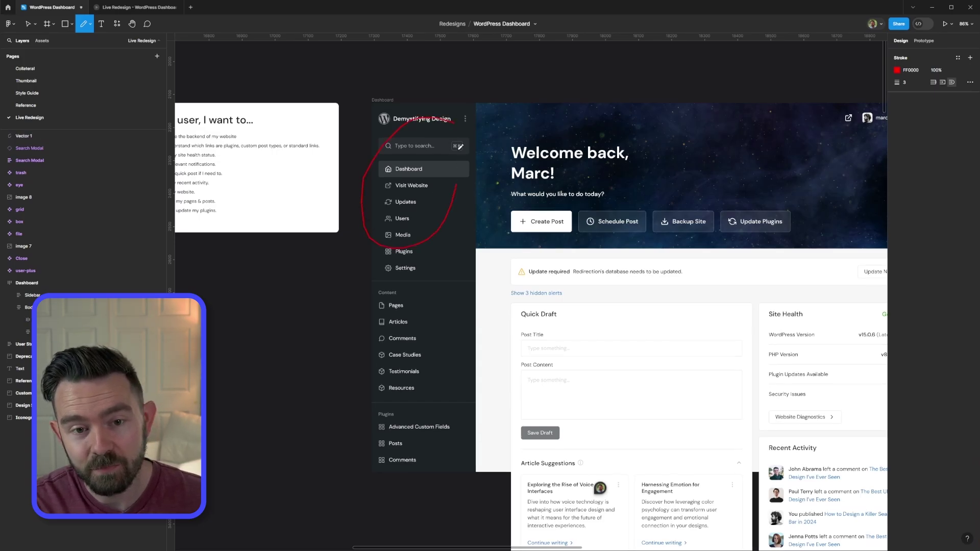
{"action": "left_click_drag", "start_coordinate": [460, 147], "coordinate": [451, 121]}
{"action": "key", "text": "ctrl+z"}
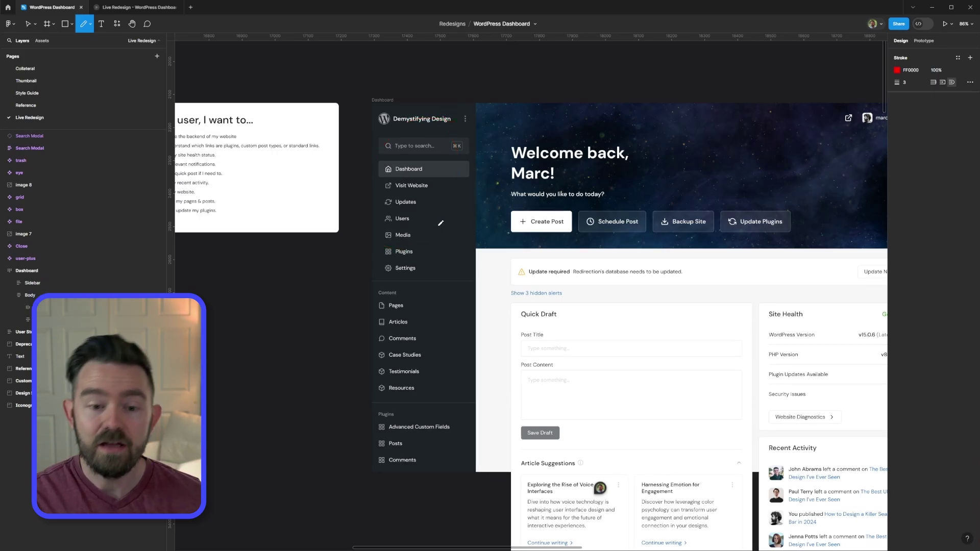
Draw a red arrow at the sidebar's Pages link and red strokes across the hero, alert and Quick Draft areas
{"action": "scroll", "coordinate": [441, 223], "scroll_direction": "down", "scroll_amount": 2}
{"action": "left_click_drag", "start_coordinate": [332, 277], "coordinate": [350, 274]}
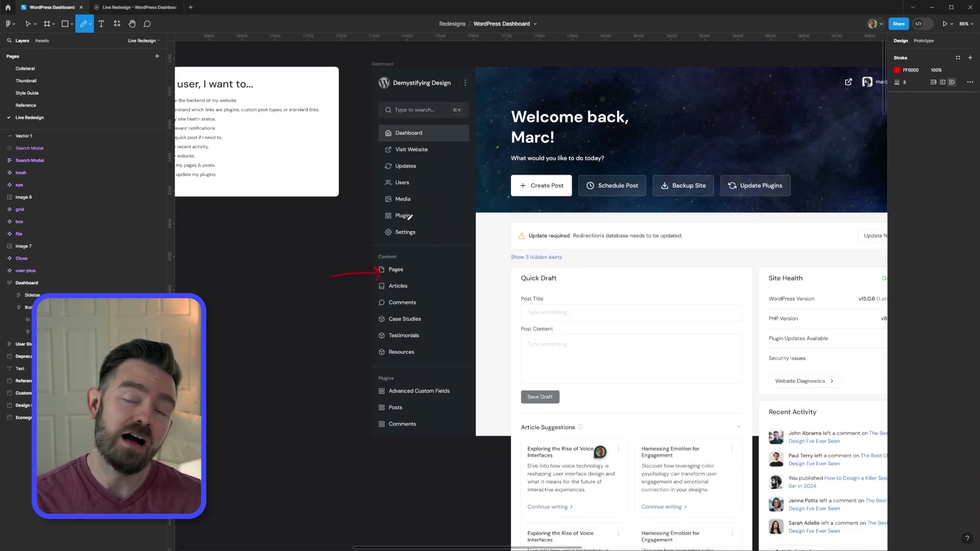
{"action": "left_click_drag", "start_coordinate": [521, 110], "coordinate": [668, 109]}
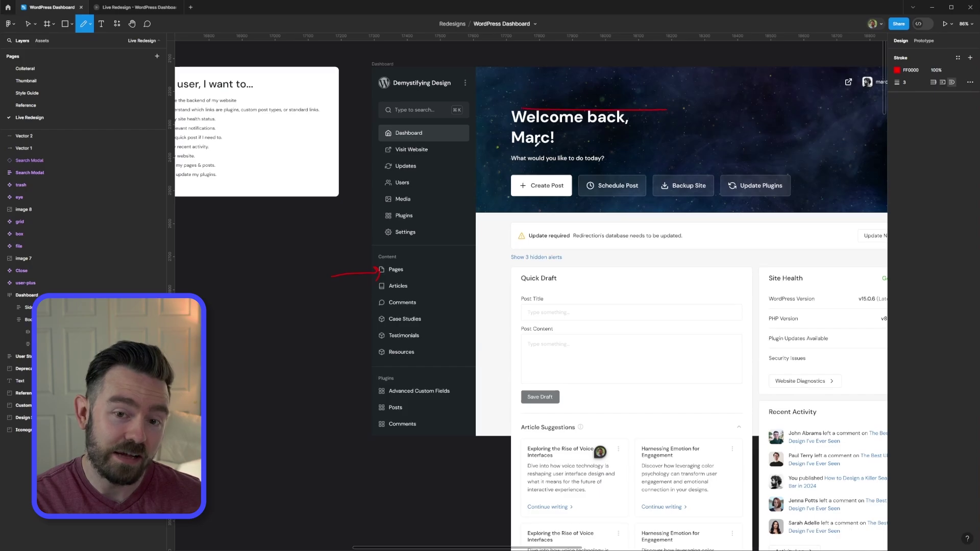
{"action": "left_click_drag", "start_coordinate": [516, 149], "coordinate": [649, 146]}
{"action": "left_click_drag", "start_coordinate": [510, 189], "coordinate": [704, 192]}
{"action": "left_click_drag", "start_coordinate": [504, 246], "coordinate": [627, 245]}
{"action": "left_click_drag", "start_coordinate": [500, 271], "coordinate": [630, 294]}
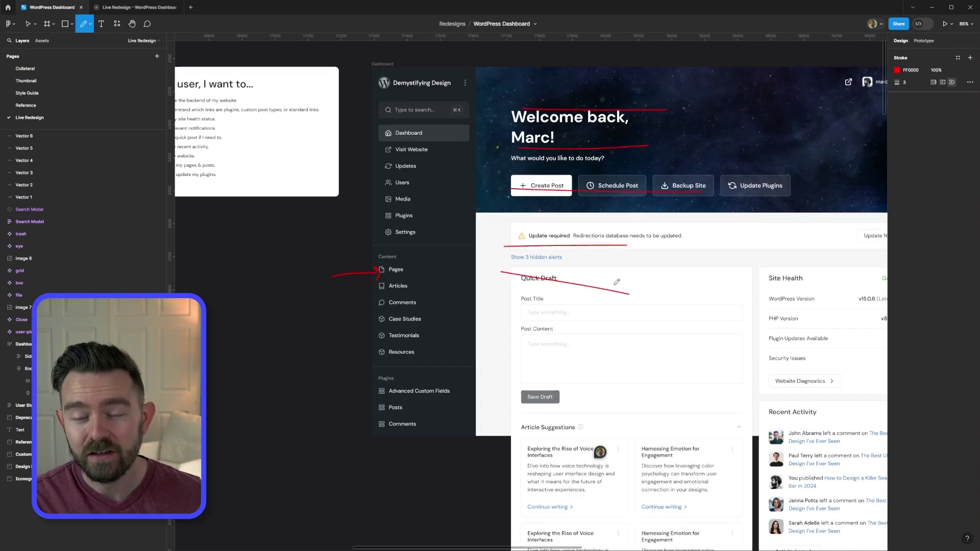
Undo the red strokes over the dashboard content and the arrow at the Pages link
{"action": "key", "text": "ctrl+z"}
{"action": "key", "text": "ctrl+z"}
{"action": "key", "text": "ctrl+z"}
{"action": "key", "text": "ctrl+z"}
{"action": "key", "text": "ctrl+z"}
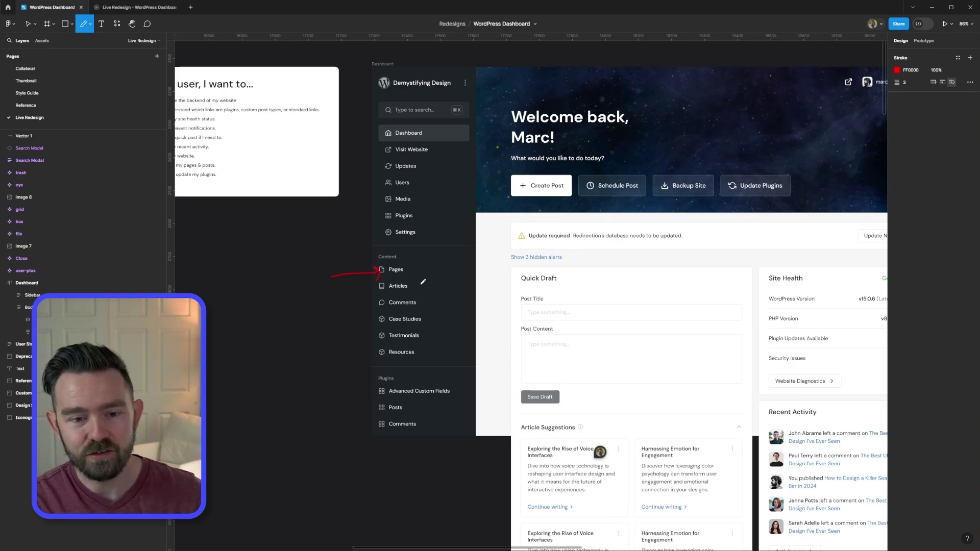
{"action": "key", "text": "ctrl+z"}
{"action": "key", "text": "ctrl+shift+z"}
{"action": "key", "text": "ctrl+shift+z"}
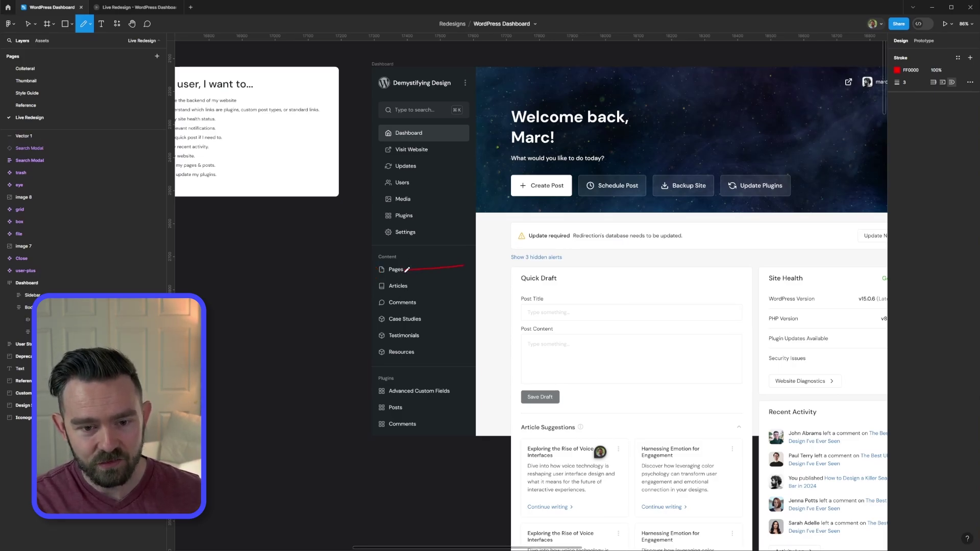
Sketch a second panel beside the sidebar in red pencil, with short strokes standing for its list of pages
{"action": "mouse_move", "coordinate": [482, 67]}
{"action": "left_mouse_down"}
{"action": "mouse_move", "coordinate": [556, 69]}
{"action": "mouse_move", "coordinate": [581, 171]}
{"action": "mouse_move", "coordinate": [562, 418]}
{"action": "left_mouse_up"}
{"action": "left_click_drag", "start_coordinate": [493, 107], "coordinate": [526, 109]}
{"action": "left_click_drag", "start_coordinate": [498, 123], "coordinate": [540, 121]}
{"action": "mouse_move", "coordinate": [508, 148]}
{"action": "left_mouse_down"}
{"action": "mouse_move", "coordinate": [536, 148]}
{"action": "mouse_move", "coordinate": [568, 181]}
{"action": "left_mouse_up"}
{"action": "left_click_drag", "start_coordinate": [521, 214], "coordinate": [555, 221]}
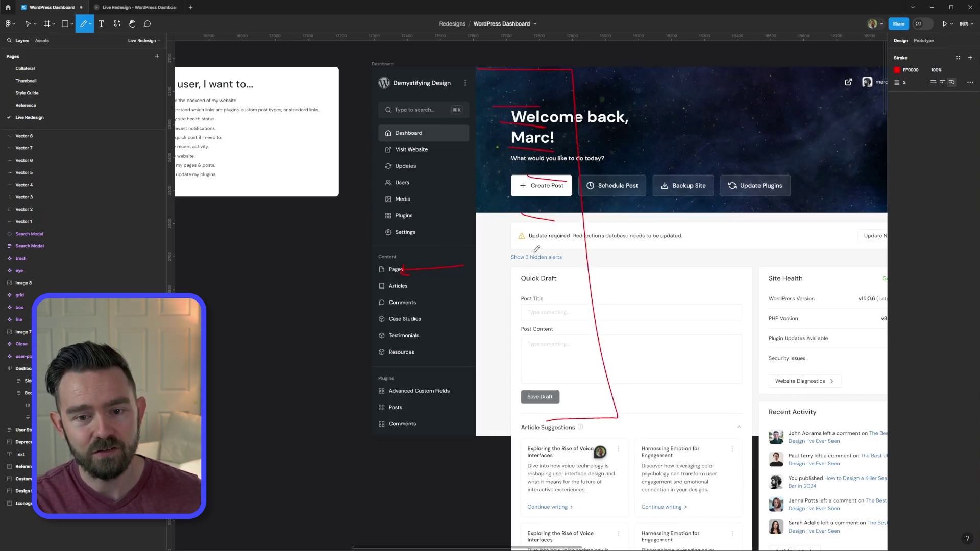
{"action": "left_click_drag", "start_coordinate": [531, 251], "coordinate": [548, 252]}
{"action": "mouse_move", "coordinate": [537, 94]}
{"action": "left_mouse_down"}
{"action": "mouse_move", "coordinate": [533, 119]}
{"action": "mouse_move", "coordinate": [524, 96]}
{"action": "mouse_move", "coordinate": [518, 109]}
{"action": "mouse_move", "coordinate": [733, 186]}
{"action": "left_mouse_up"}
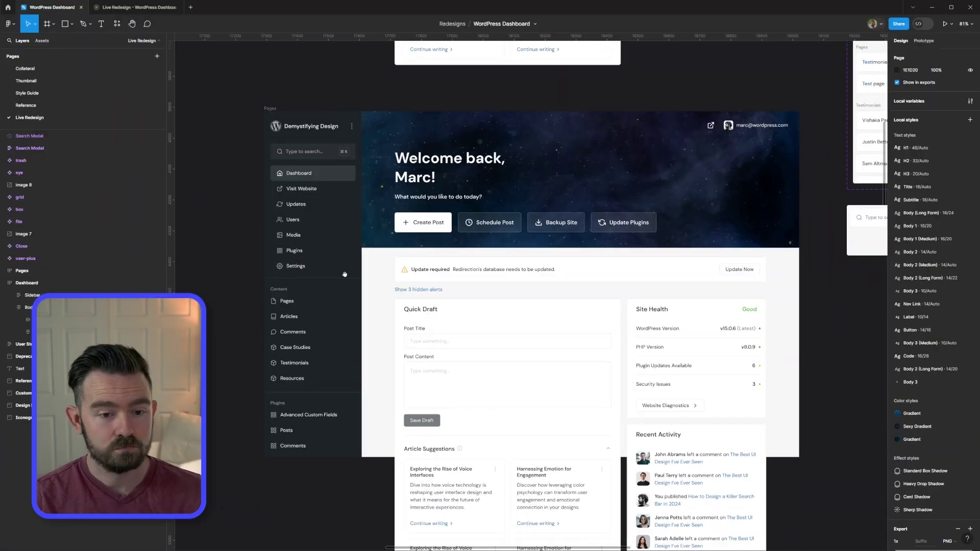
In the Pages frame, switch the sidebar's selected link from Dashboard to Pages and place a duplicate sidebar beside the original
{"action": "scroll", "coordinate": [439, 317], "scroll_direction": "left", "scroll_amount": 3}
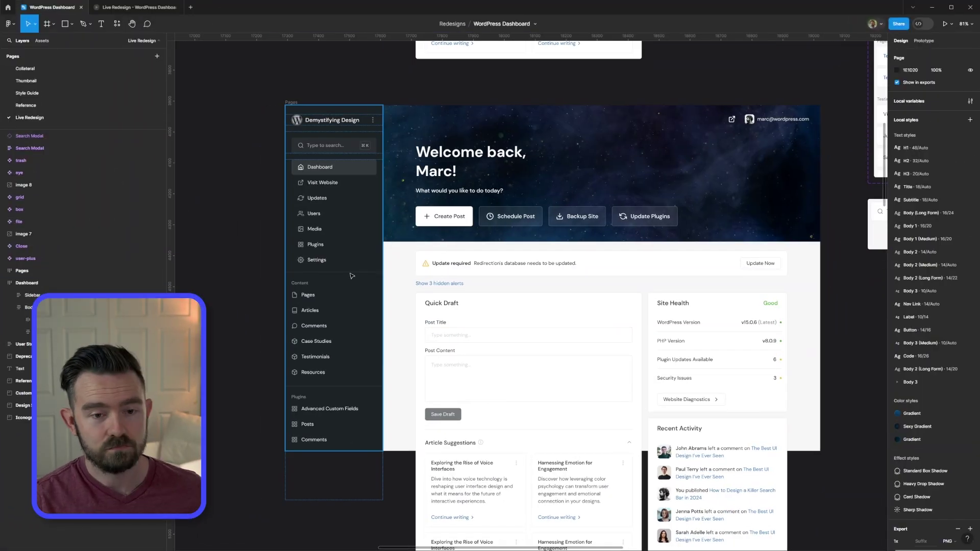
{"action": "key", "text": "Tab"}
{"action": "scroll", "coordinate": [441, 317], "scroll_direction": "down", "scroll_amount": 8}
{"action": "double_click", "coordinate": [368, 220]}
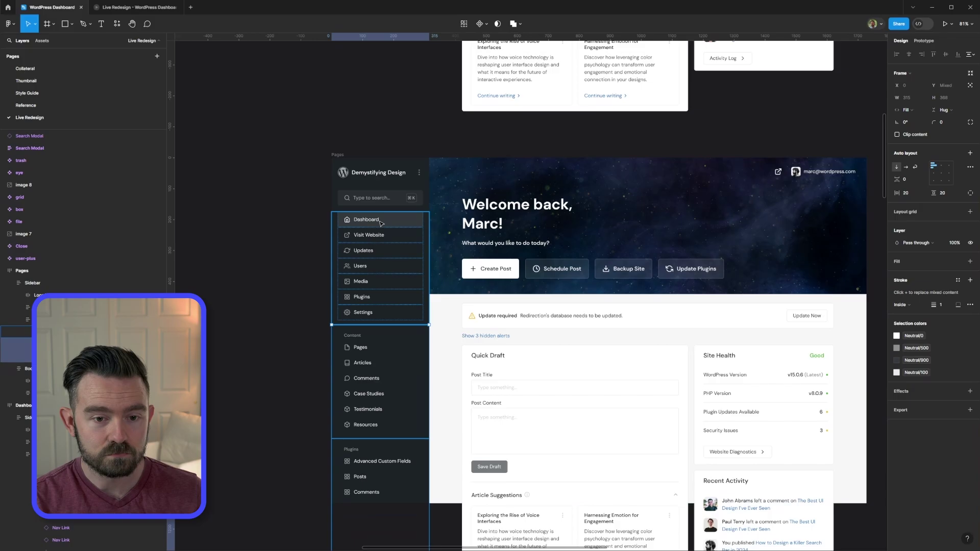
{"action": "double_click", "coordinate": [367, 220]}
{"action": "scroll", "coordinate": [353, 235], "scroll_direction": "up", "scroll_amount": 5}
{"action": "left_click", "coordinate": [943, 166]}
{"action": "left_click", "coordinate": [943, 153]}
{"action": "scroll", "coordinate": [372, 306], "scroll_direction": "down", "scroll_amount": 2}
{"action": "double_click", "coordinate": [372, 385]}
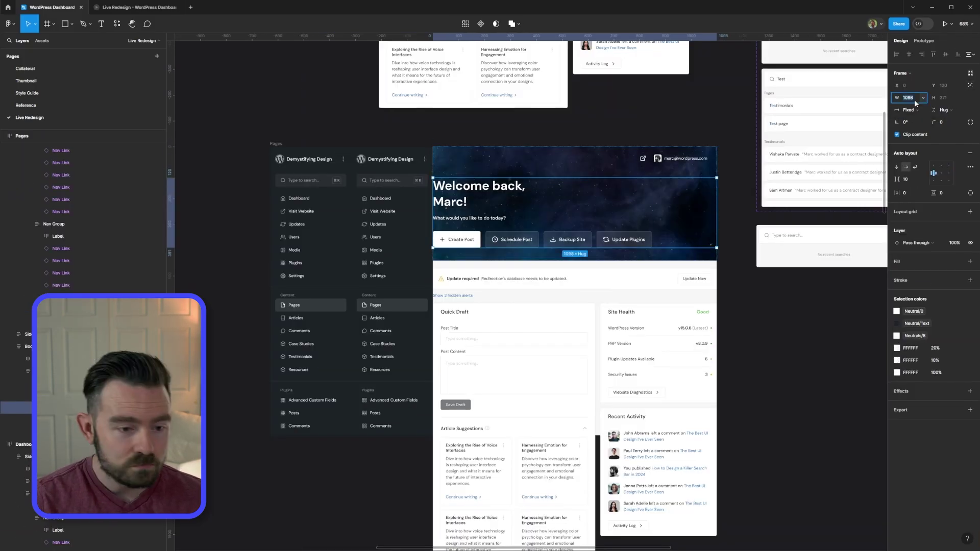
{"action": "key", "text": "Tab"}
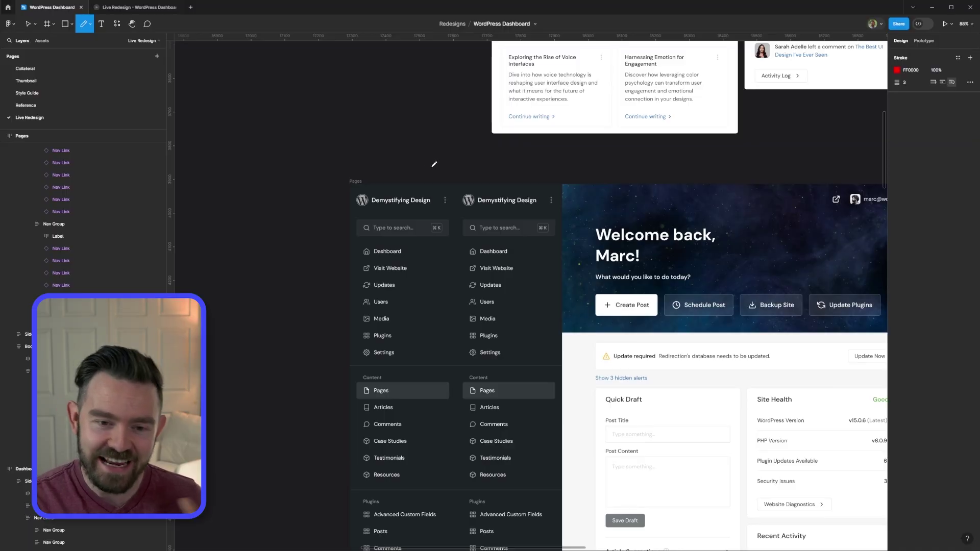
Point red pencil arrows at the two adjacent sidebars in the Pages frame
{"action": "left_click_drag", "start_coordinate": [433, 150], "coordinate": [428, 199]}
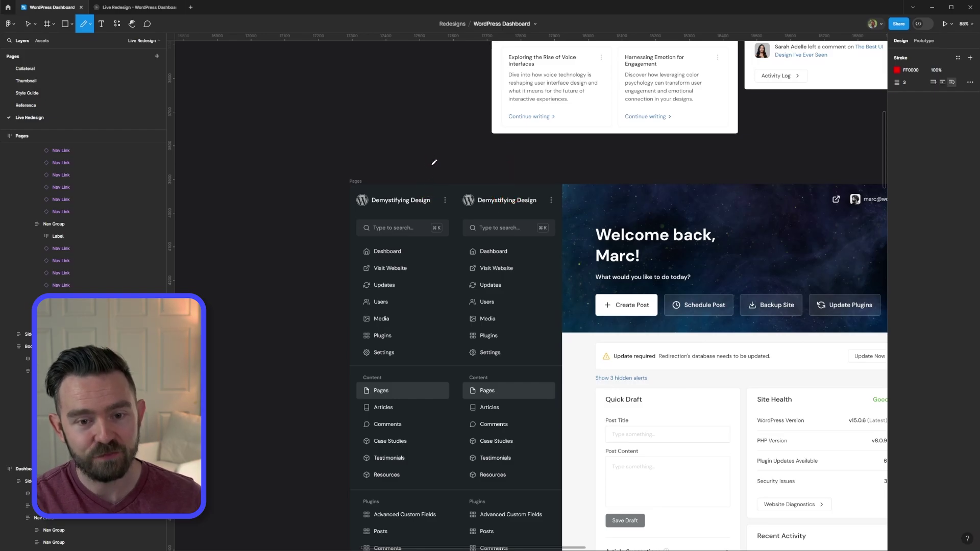
{"action": "scroll", "coordinate": [444, 162], "scroll_direction": "right", "scroll_amount": 3}
{"action": "scroll", "coordinate": [444, 162], "scroll_direction": "down", "scroll_amount": 2}
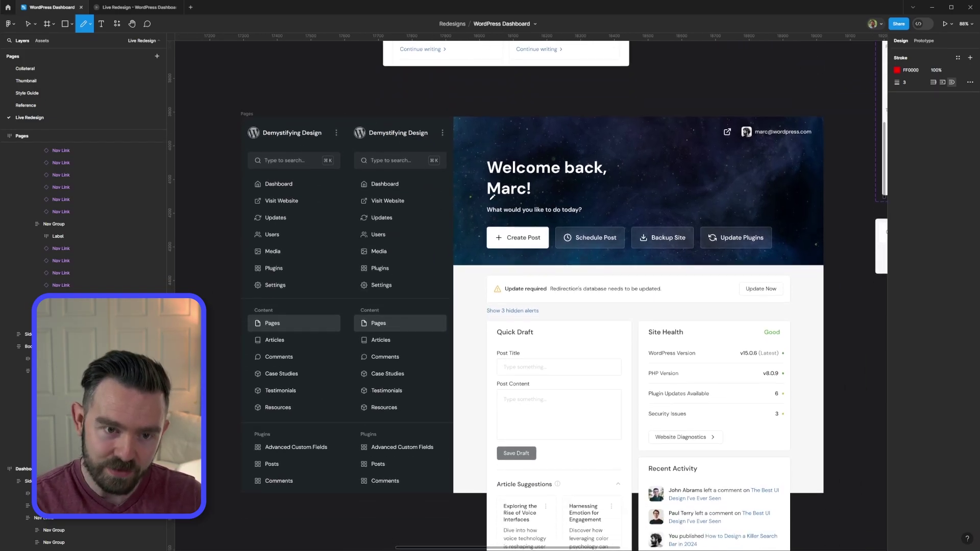
{"action": "mouse_move", "coordinate": [468, 310]}
{"action": "left_mouse_down"}
{"action": "mouse_move", "coordinate": [496, 334]}
{"action": "mouse_move", "coordinate": [492, 326]}
{"action": "left_mouse_up"}
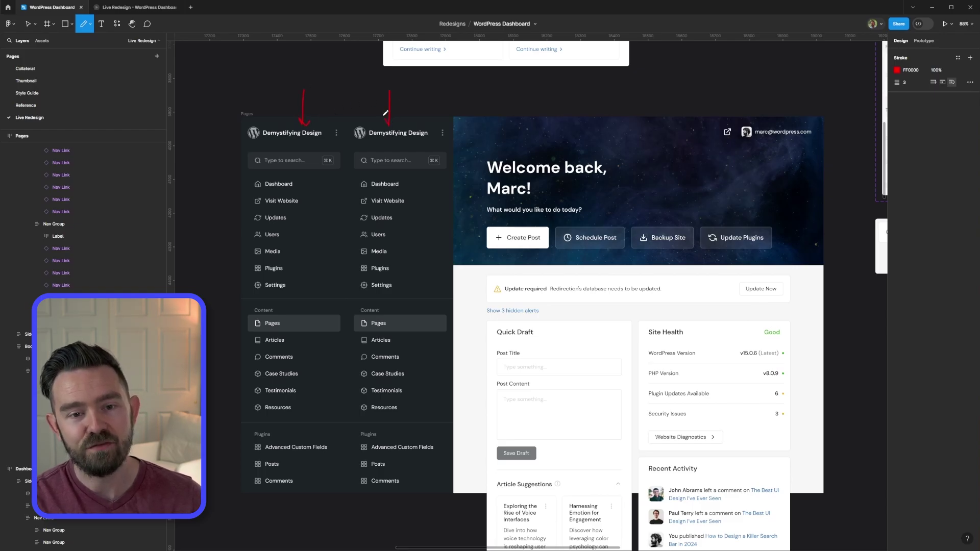
{"action": "mouse_move", "coordinate": [473, 240]}
{"action": "left_mouse_down"}
{"action": "mouse_move", "coordinate": [492, 276]}
{"action": "mouse_move", "coordinate": [515, 282]}
{"action": "left_mouse_up"}
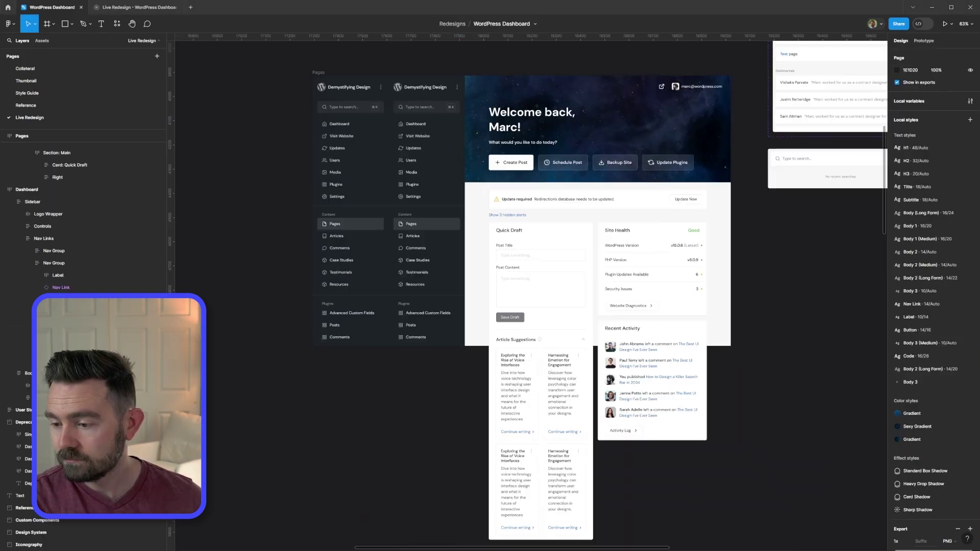
Change the second sidebar's fill in the Pages frame to a light grey neutral color
{"action": "scroll", "coordinate": [385, 162], "scroll_direction": "up", "scroll_amount": 4}
{"action": "left_click", "coordinate": [477, 151]}
{"action": "scroll", "coordinate": [477, 151], "scroll_direction": "up", "scroll_amount": 2}
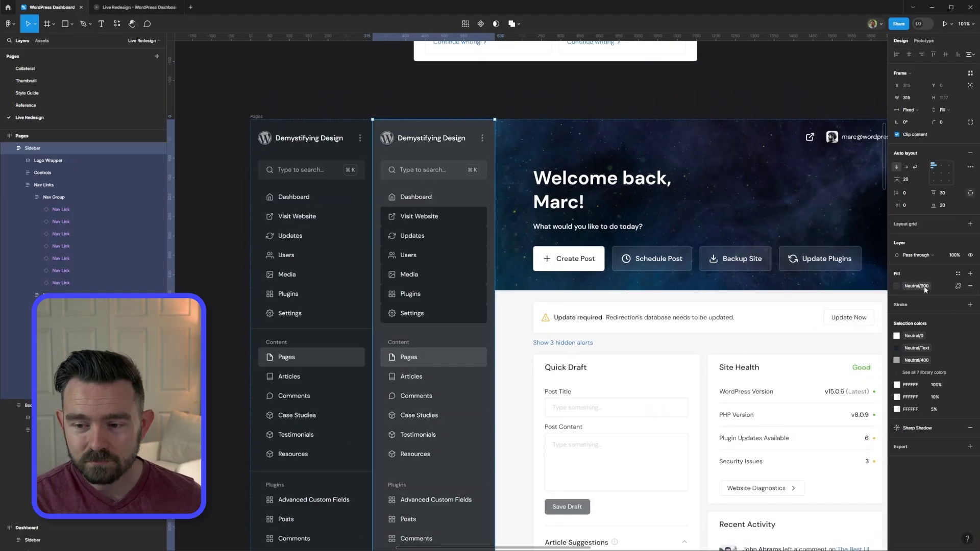
{"action": "left_click", "coordinate": [923, 287]}
{"action": "left_click", "coordinate": [897, 360]}
{"action": "left_click", "coordinate": [817, 399]}
Turn the second sidebar into a "Pages" panel with a "Search pages..." field and page links, with Home in the Selected state
{"action": "scroll", "coordinate": [374, 146], "scroll_direction": "up", "scroll_amount": 3}
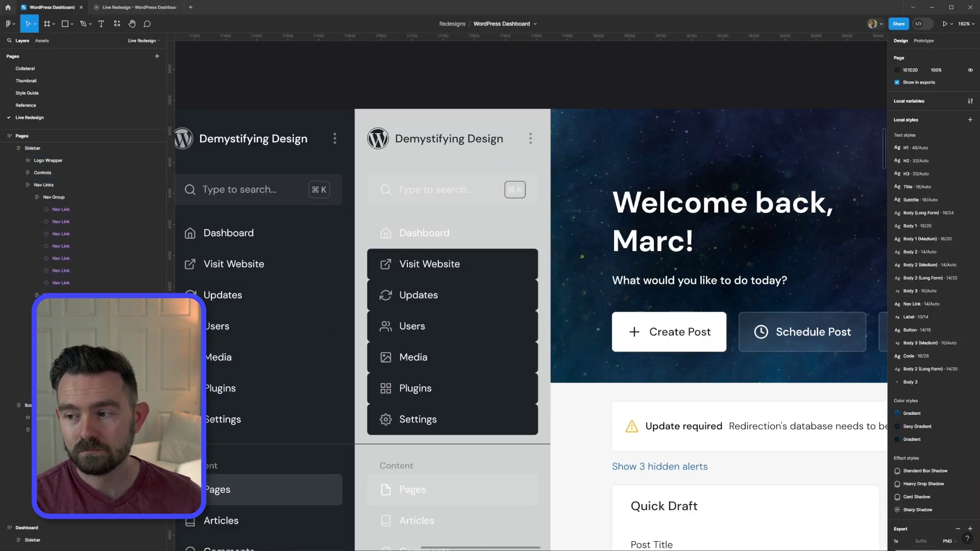
{"action": "scroll", "coordinate": [460, 255], "scroll_direction": "down", "scroll_amount": 2}
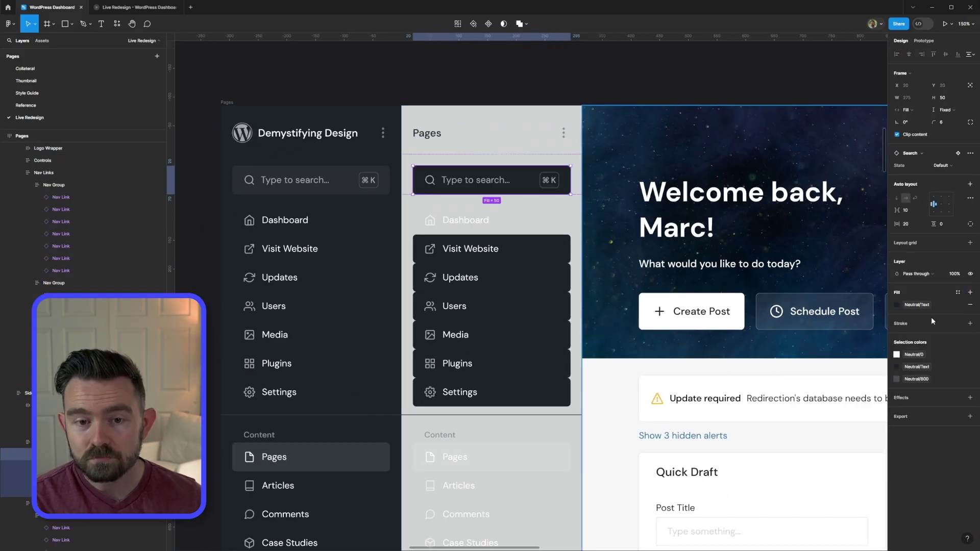
{"action": "left_click", "coordinate": [941, 164]}
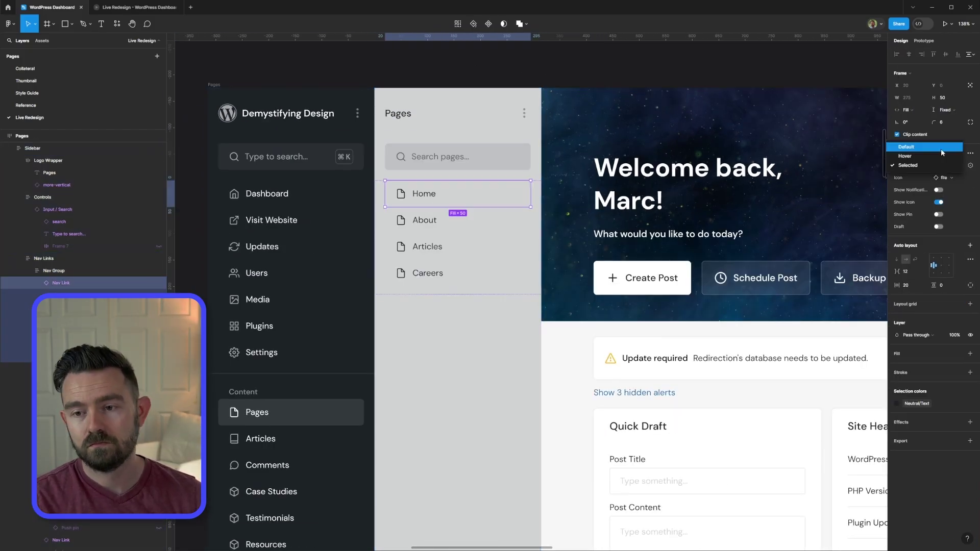
{"action": "left_click", "coordinate": [914, 165]}
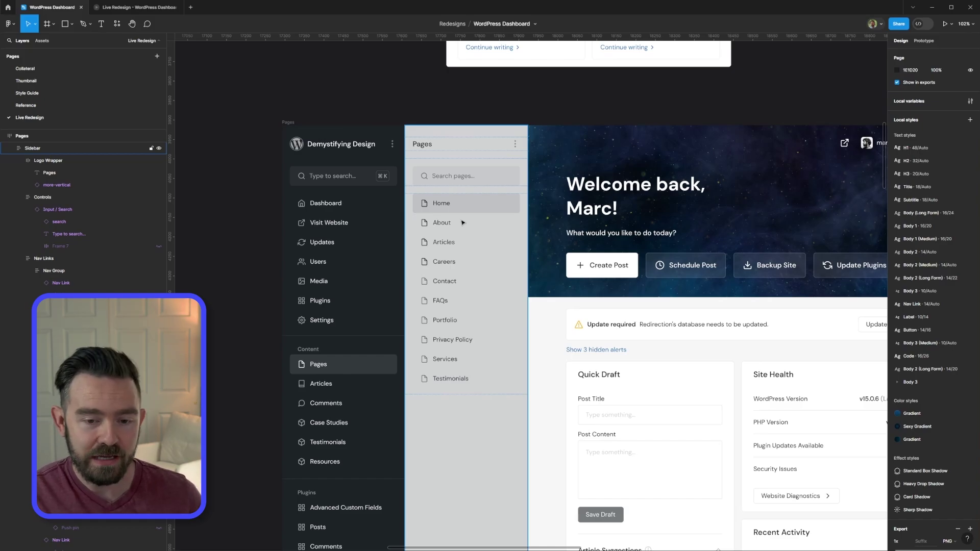
{"action": "scroll", "coordinate": [475, 257], "scroll_direction": "down", "scroll_amount": 3}
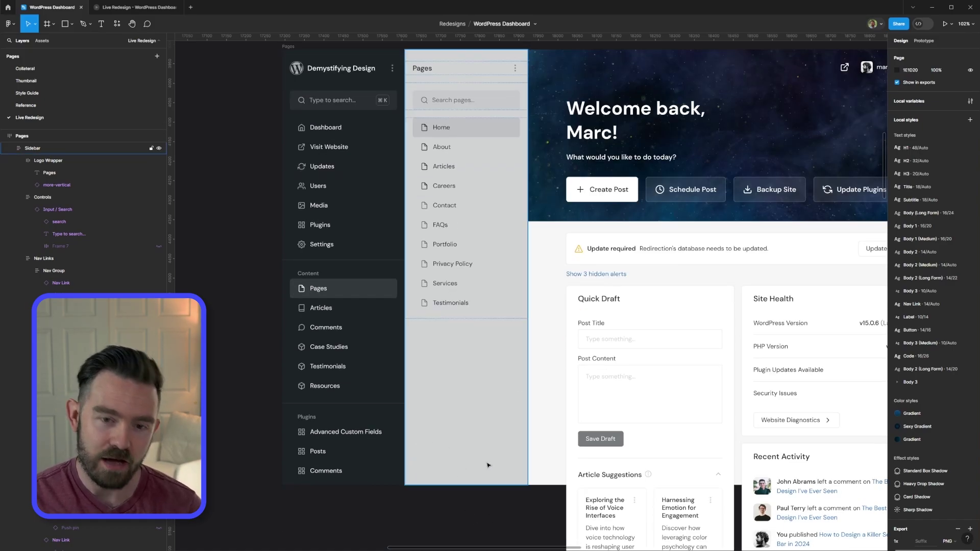
{"action": "scroll", "coordinate": [470, 158], "scroll_direction": "up", "scroll_amount": 1}
{"action": "scroll", "coordinate": [500, 205], "scroll_direction": "up", "scroll_amount": 1}
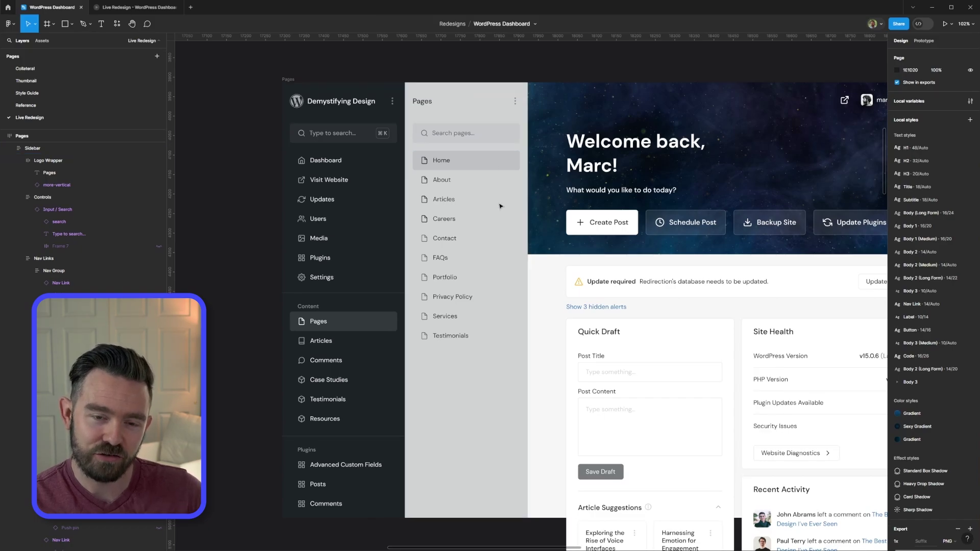
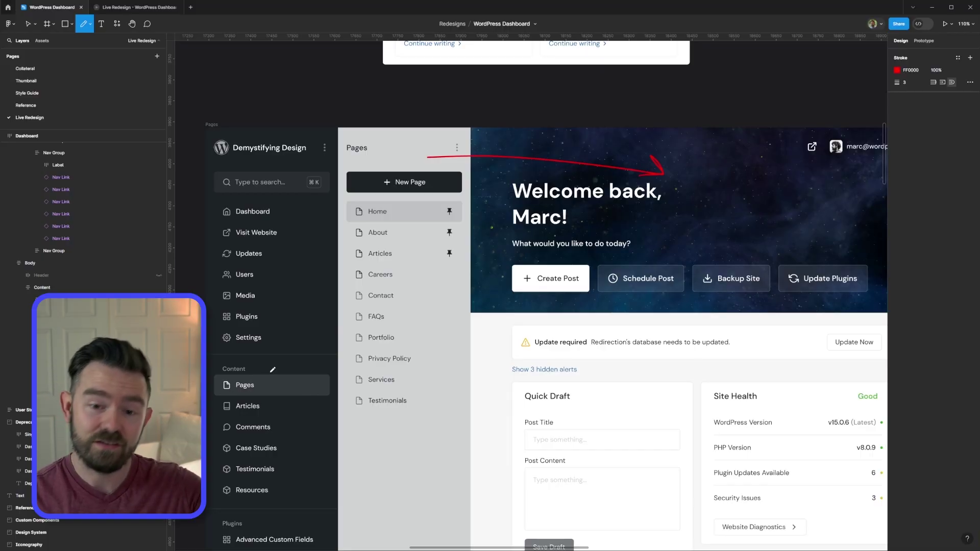
Undo the red arrow over the hero and mark the header strip and content area edges in the Pages frame with red pencil
{"action": "key", "text": "ctrl+z"}
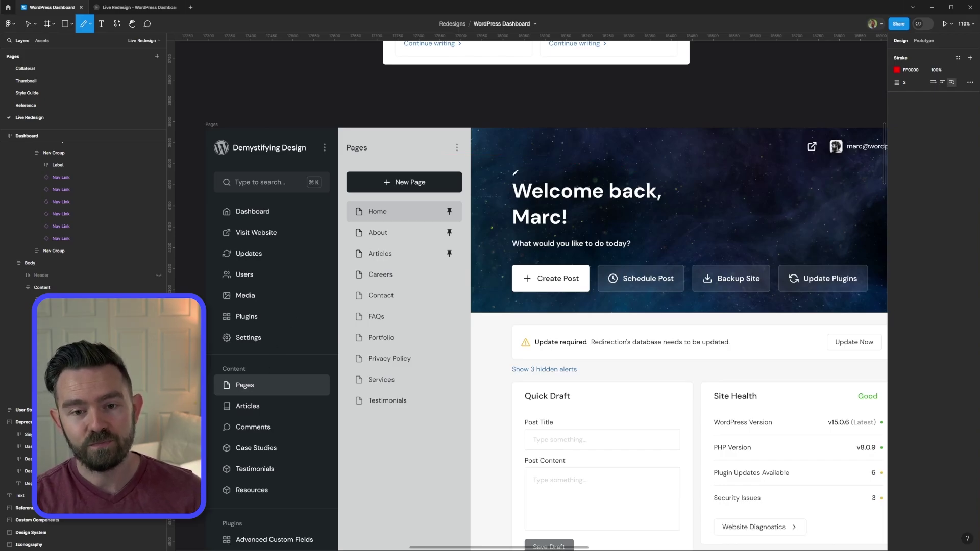
{"action": "scroll", "coordinate": [521, 102], "scroll_direction": "down", "scroll_amount": 3}
{"action": "mouse_move", "coordinate": [800, 130]}
{"action": "left_mouse_down"}
{"action": "mouse_move", "coordinate": [799, 161]}
{"action": "mouse_move", "coordinate": [587, 170]}
{"action": "mouse_move", "coordinate": [409, 166]}
{"action": "mouse_move", "coordinate": [404, 134]}
{"action": "left_mouse_up"}
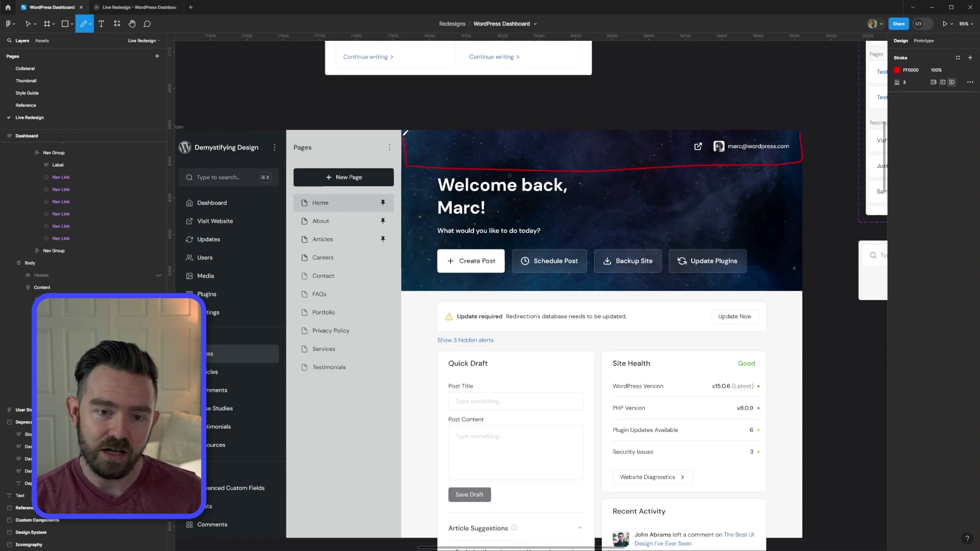
{"action": "left_click_drag", "start_coordinate": [721, 136], "coordinate": [803, 133]}
{"action": "mouse_move", "coordinate": [424, 193]}
{"action": "left_mouse_down"}
{"action": "mouse_move", "coordinate": [433, 159]}
{"action": "mouse_move", "coordinate": [428, 420]}
{"action": "left_mouse_up"}
{"action": "mouse_move", "coordinate": [705, 204]}
{"action": "left_mouse_down"}
{"action": "mouse_move", "coordinate": [649, 397]}
{"action": "mouse_move", "coordinate": [553, 434]}
{"action": "mouse_move", "coordinate": [428, 435]}
{"action": "mouse_move", "coordinate": [700, 189]}
{"action": "mouse_move", "coordinate": [707, 480]}
{"action": "left_mouse_up"}
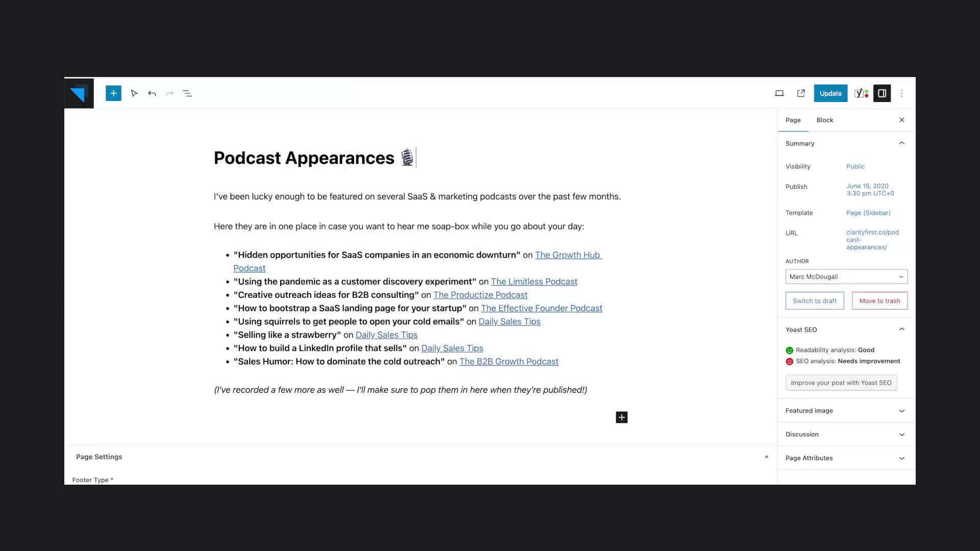
In the WordPress page editor, examine the podcast list's block settings and the page settings, and open the preview options
{"action": "left_click", "coordinate": [357, 254]}
{"action": "left_click", "coordinate": [398, 226]}
{"action": "left_click", "coordinate": [234, 282]}
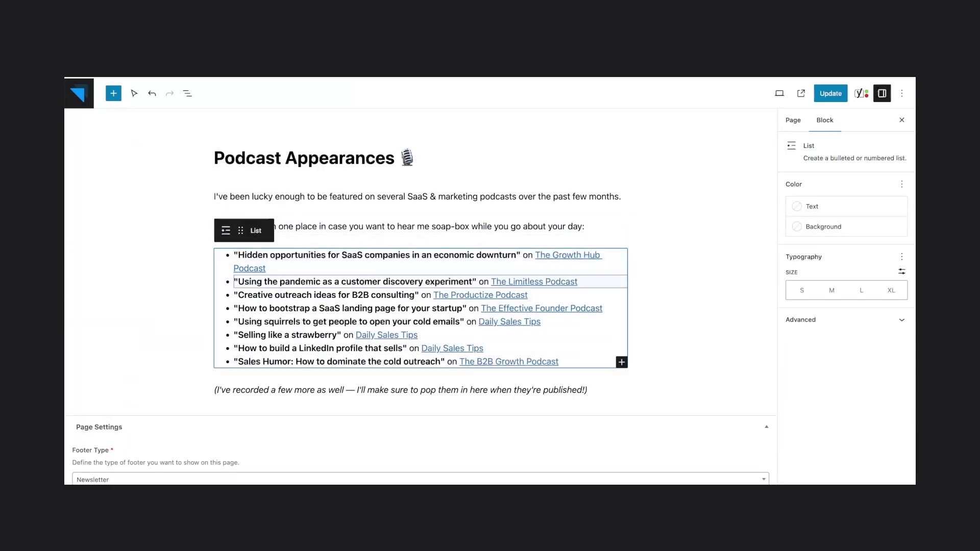
{"action": "left_click", "coordinate": [689, 357]}
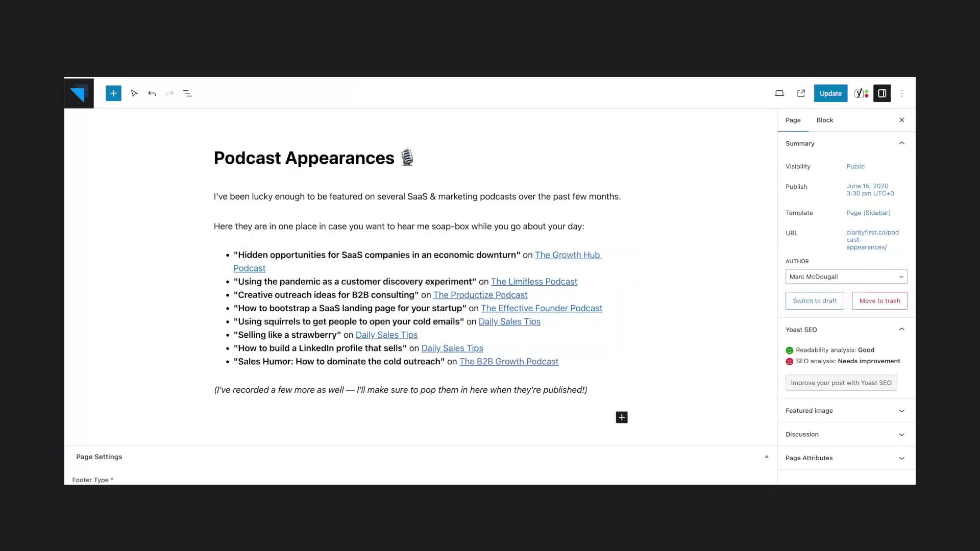
{"action": "left_click", "coordinate": [779, 93]}
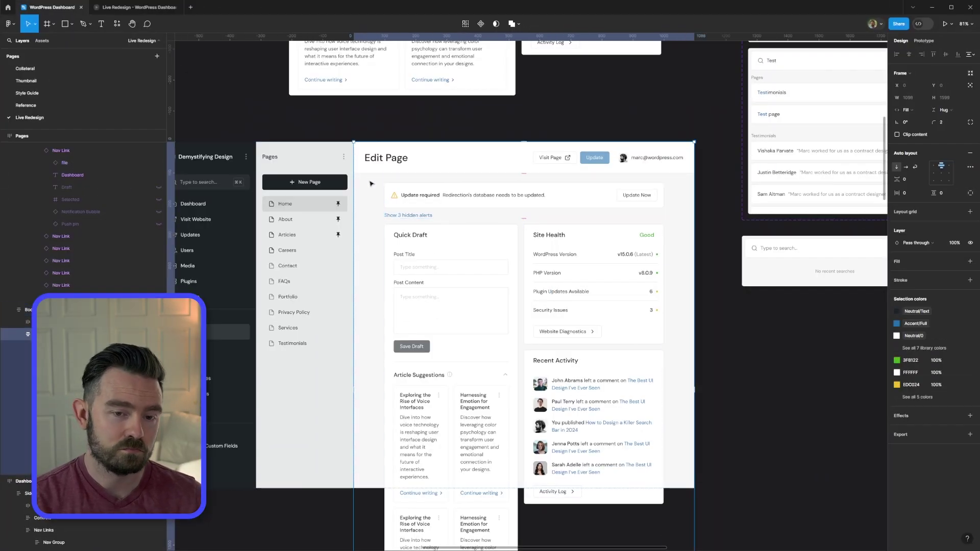
Create a 350 px wide, absolutely positioned frame below the header along the content's right edge, with a Neutral/0 fill and Sharp Shadow
{"action": "left_click_drag", "start_coordinate": [493, 173], "coordinate": [555, 215]}
{"action": "left_click", "coordinate": [909, 99]}
{"action": "type", "text": "350"}
{"action": "key", "text": "Return"}
{"action": "left_click", "coordinate": [970, 85]}
{"action": "left_click", "coordinate": [921, 54]}
{"action": "left_click", "coordinate": [958, 271]}
{"action": "left_click", "coordinate": [817, 315]}
{"action": "left_click_drag", "start_coordinate": [655, 216], "coordinate": [655, 488]}
{"action": "left_click", "coordinate": [958, 321]}
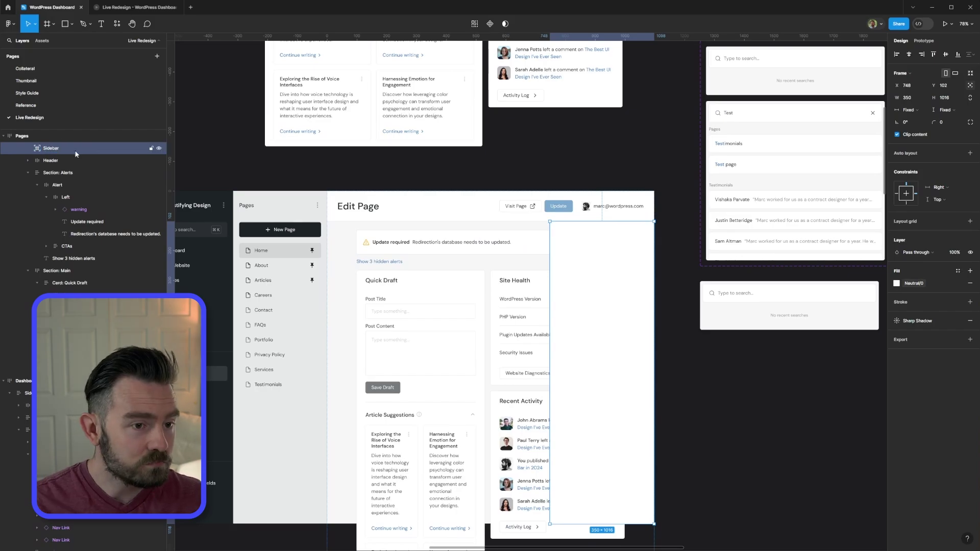
Add a "Sidebar" text to the new frame and give the frame a fixed-width auto layout aligned top left
{"action": "left_click", "coordinate": [585, 245]}
{"action": "type", "text": "Sidebar"}
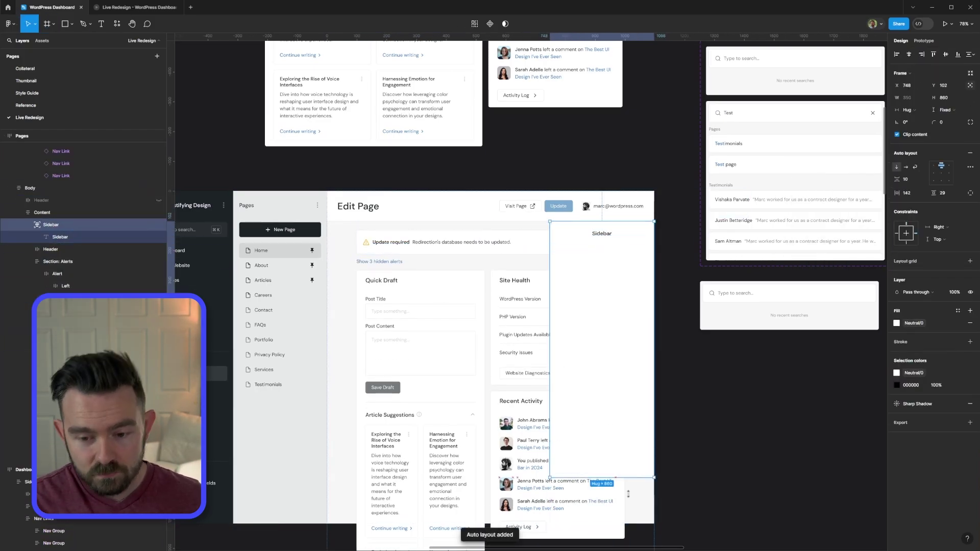
{"action": "left_click", "coordinate": [909, 109]}
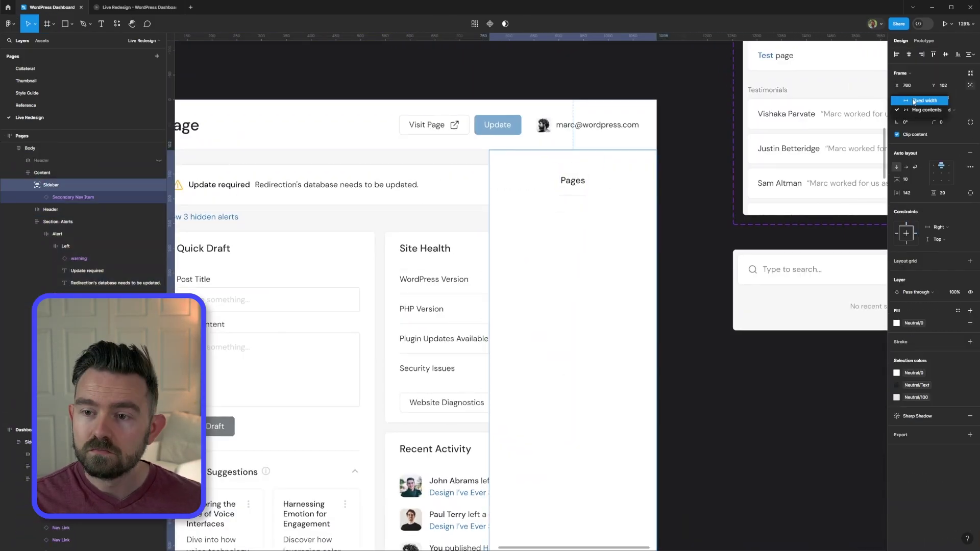
{"action": "left_click", "coordinate": [916, 101]}
{"action": "left_click", "coordinate": [933, 166]}
Wrap the sidebar's Secondary Nav Item in a fill-width auto layout frame named "Secondary Navigation"
{"action": "double_click", "coordinate": [511, 181]}
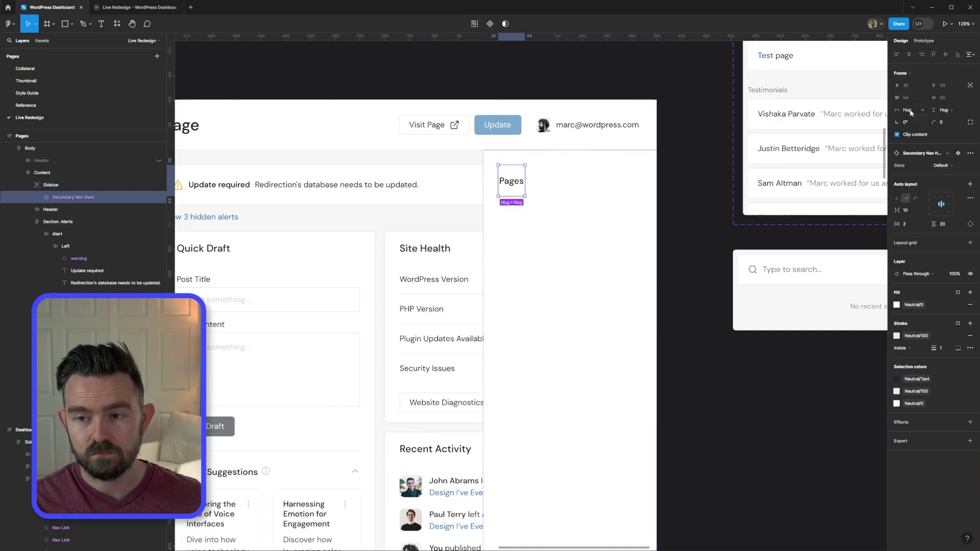
{"action": "left_click", "coordinate": [912, 110]}
{"action": "left_click", "coordinate": [914, 122]}
{"action": "key", "text": "shift+a"}
{"action": "double_click", "coordinate": [70, 199]}
{"action": "type", "text": "Secondary Navigation"}
{"action": "key", "text": "Return"}
Duplicate the nav item inside Secondary Navigation and arrange both horizontally with 15 spacing as a selected "Page" tab and a "Block" tab
{"action": "key", "text": "Return"}
{"action": "key", "text": "ctrl+d"}
{"action": "left_click", "coordinate": [89, 200]}
{"action": "left_click", "coordinate": [906, 167]}
{"action": "left_click", "coordinate": [511, 180]}
{"action": "left_click_drag", "start_coordinate": [935, 225], "coordinate": [944, 225]}
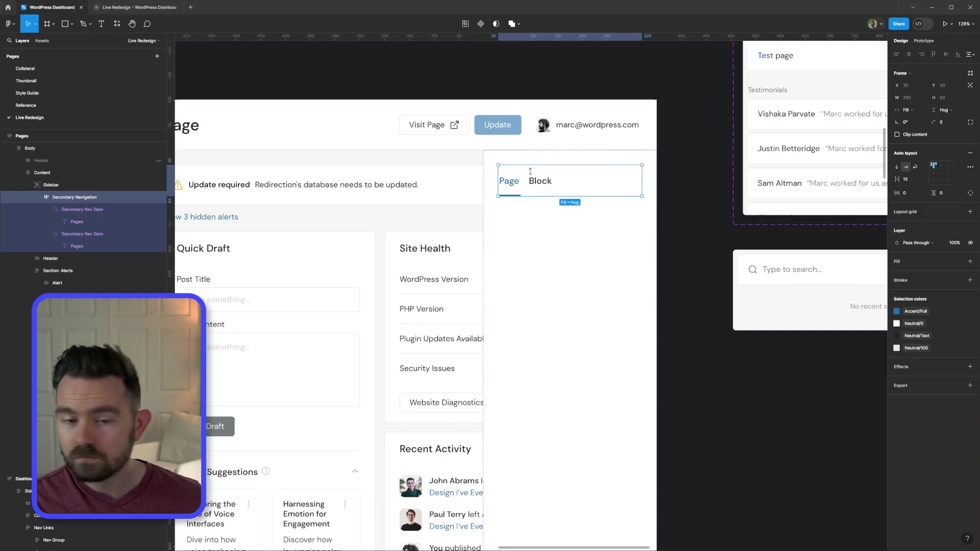
Add a close icon beside the tabs and a form below with Name, Permalink, Visibility, Featured Image, Template and Parent fields
{"action": "double_click", "coordinate": [541, 181]}
{"action": "left_click", "coordinate": [80, 225]}
{"action": "key", "text": "ctrl+v"}
{"action": "left_click", "coordinate": [74, 187]}
{"action": "key", "text": "6"}
{"action": "left_click", "coordinate": [912, 110]}
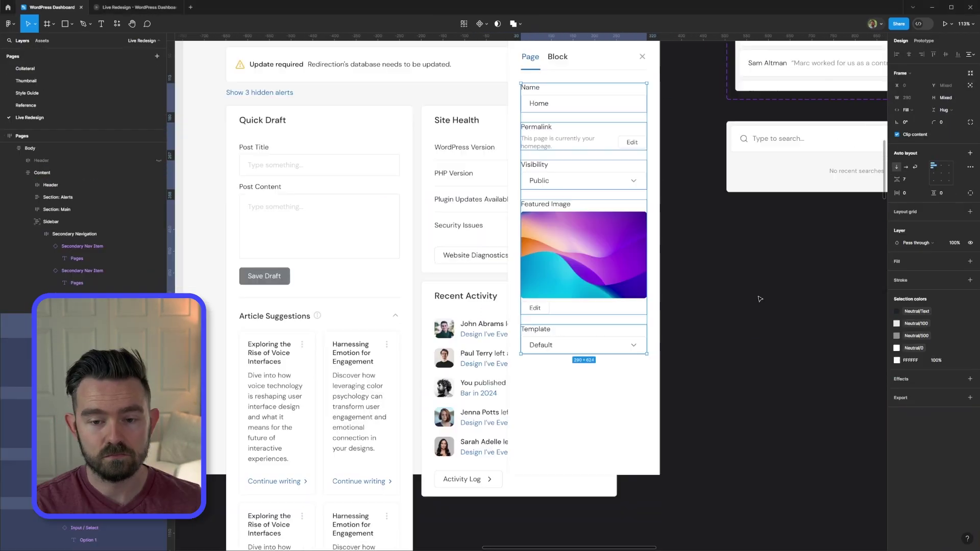
{"action": "key", "text": "ctrl+d"}
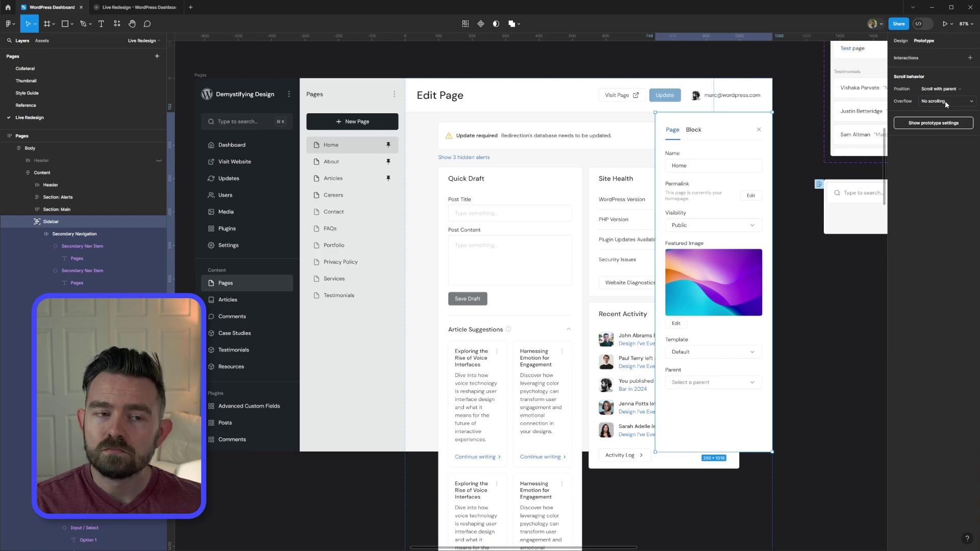
Set the Content frame's prototype overflow to Vertical and launch the prototype preview
{"action": "key", "text": "shift+Return"}
{"action": "left_click", "coordinate": [947, 102]}
{"action": "left_click", "coordinate": [948, 125]}
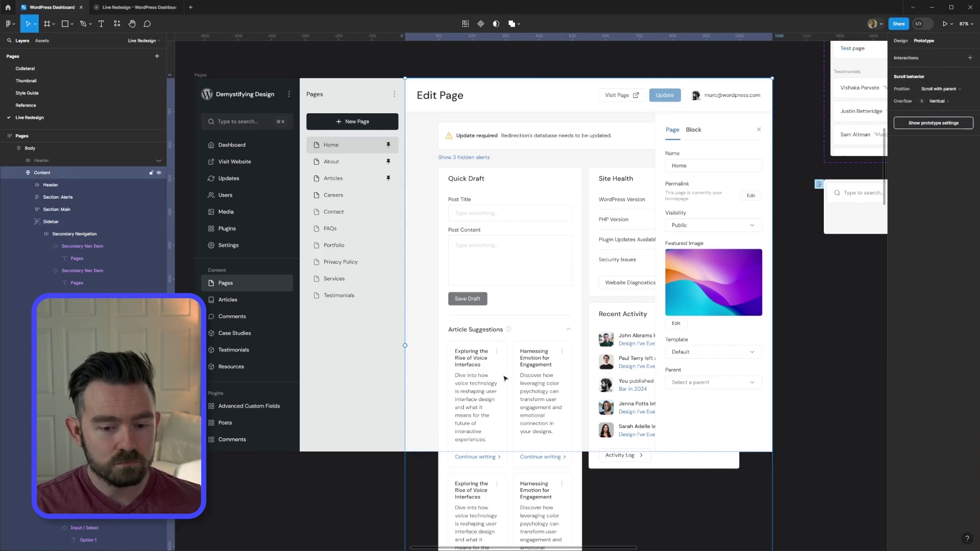
{"action": "scroll", "coordinate": [501, 376], "scroll_direction": "down", "scroll_amount": 3}
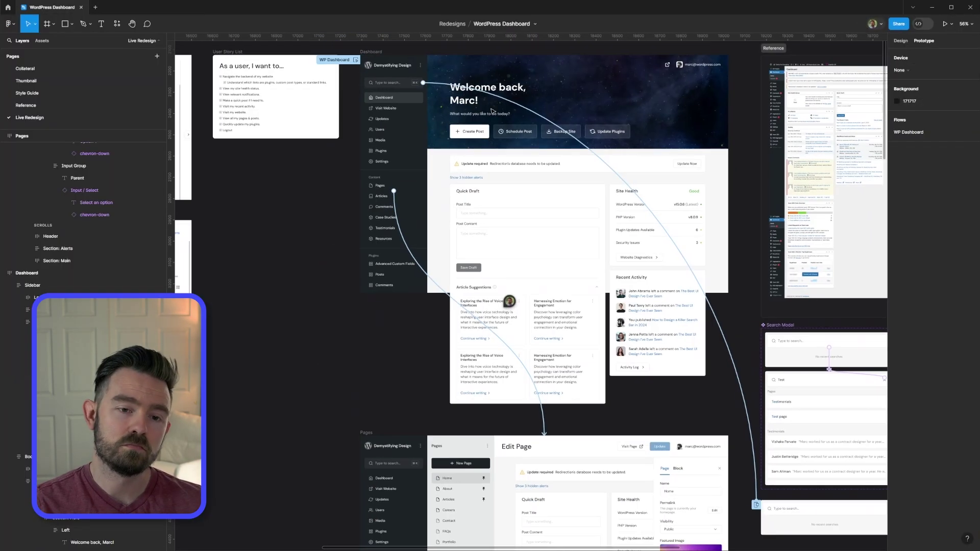
{"action": "key", "text": "ctrl+alt+Return"}
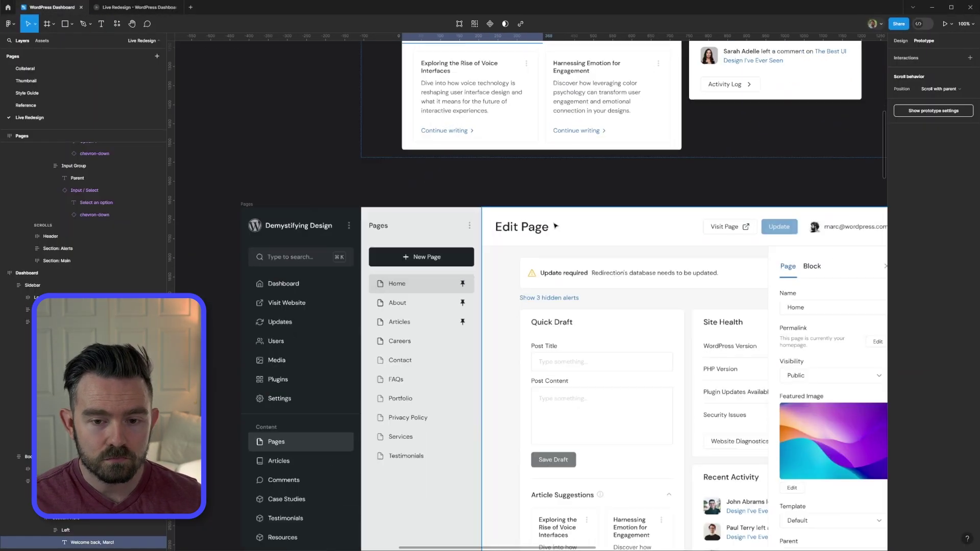
Change the Pages frame's header title to "Edit Page: Home" and apply the H3 text style
{"action": "scroll", "coordinate": [527, 225], "scroll_direction": "up", "scroll_amount": 3}
{"action": "key", "text": "Escape"}
{"action": "scroll", "coordinate": [519, 111], "scroll_direction": "down", "scroll_amount": 3}
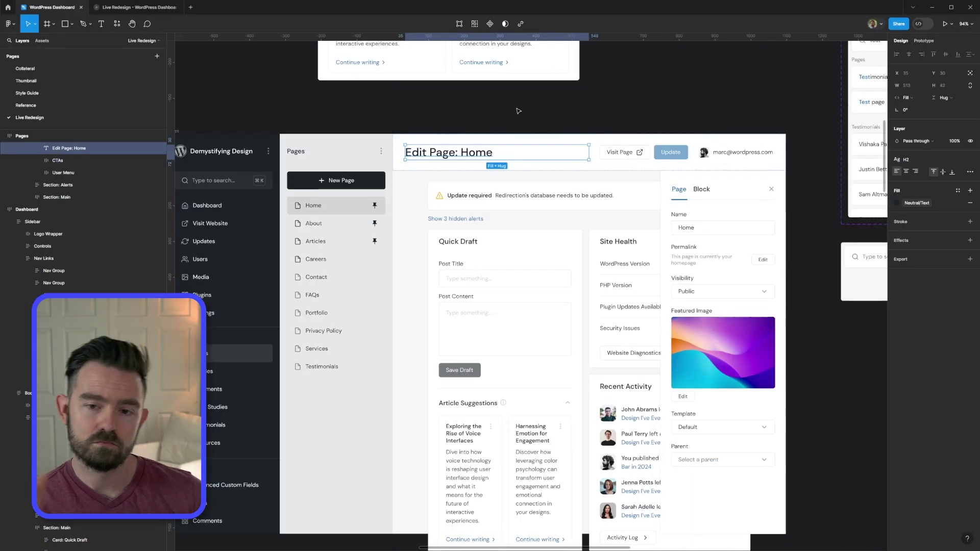
{"action": "left_click", "coordinate": [906, 160]}
{"action": "left_click", "coordinate": [923, 230]}
{"action": "left_click", "coordinate": [324, 151]}
{"action": "scroll", "coordinate": [504, 162], "scroll_direction": "down", "scroll_amount": 5}
{"action": "scroll", "coordinate": [503, 174], "scroll_direction": "up", "scroll_amount": 8}
{"action": "left_click", "coordinate": [428, 186]}
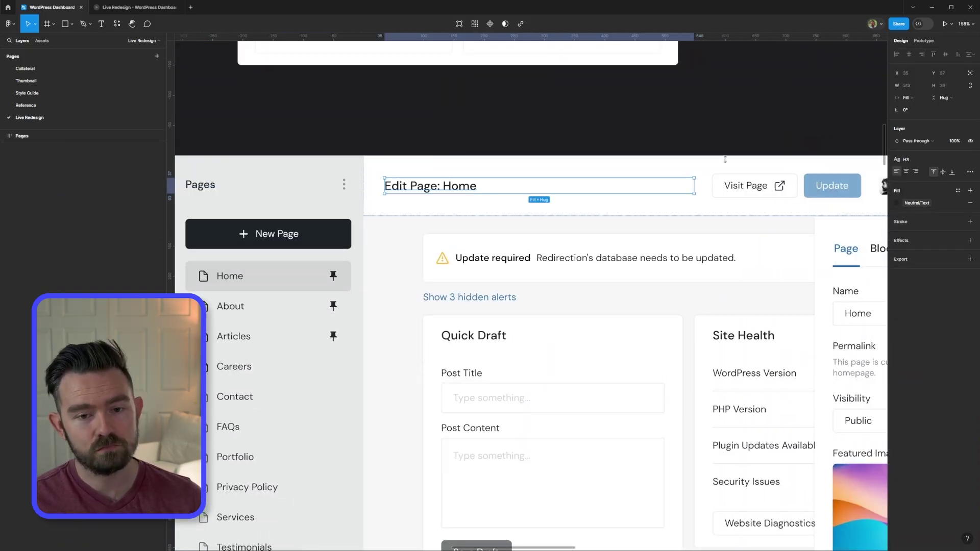
Set the H3 text style's font size to 24
{"action": "left_click", "coordinate": [907, 160]}
{"action": "left_click", "coordinate": [962, 231]}
{"action": "left_click", "coordinate": [856, 359]}
{"action": "type", "text": "24"}
{"action": "key", "text": "Return"}
{"action": "left_click", "coordinate": [885, 233]}
{"action": "scroll", "coordinate": [534, 188], "scroll_direction": "down", "scroll_amount": 5}
{"action": "left_click", "coordinate": [970, 160]}
{"action": "left_click", "coordinate": [504, 131]}
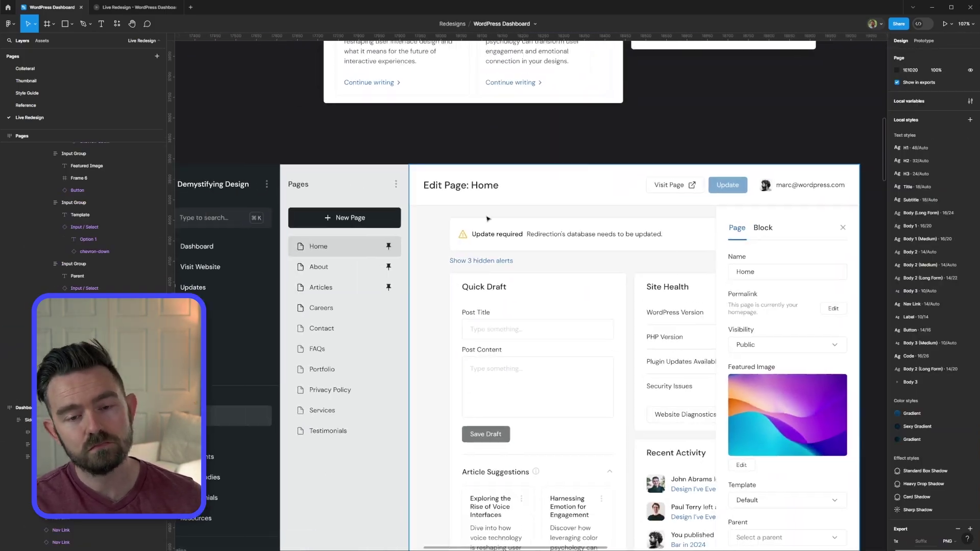
{"action": "scroll", "coordinate": [524, 100], "scroll_direction": "down", "scroll_amount": 2}
{"action": "scroll", "coordinate": [524, 99], "scroll_direction": "down", "scroll_amount": 3}
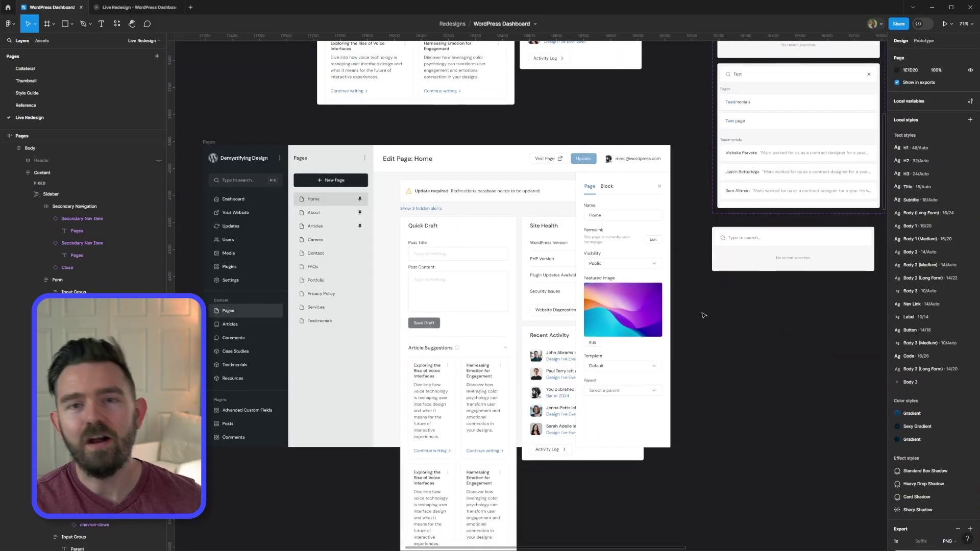
{"action": "scroll", "coordinate": [674, 278], "scroll_direction": "up", "scroll_amount": 5}
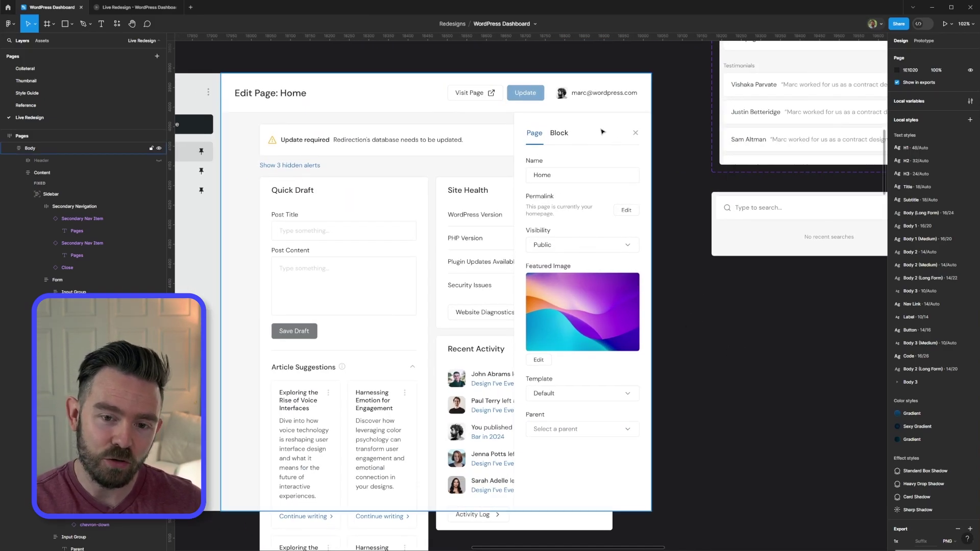
{"action": "scroll", "coordinate": [254, 220], "scroll_direction": "left", "scroll_amount": 2}
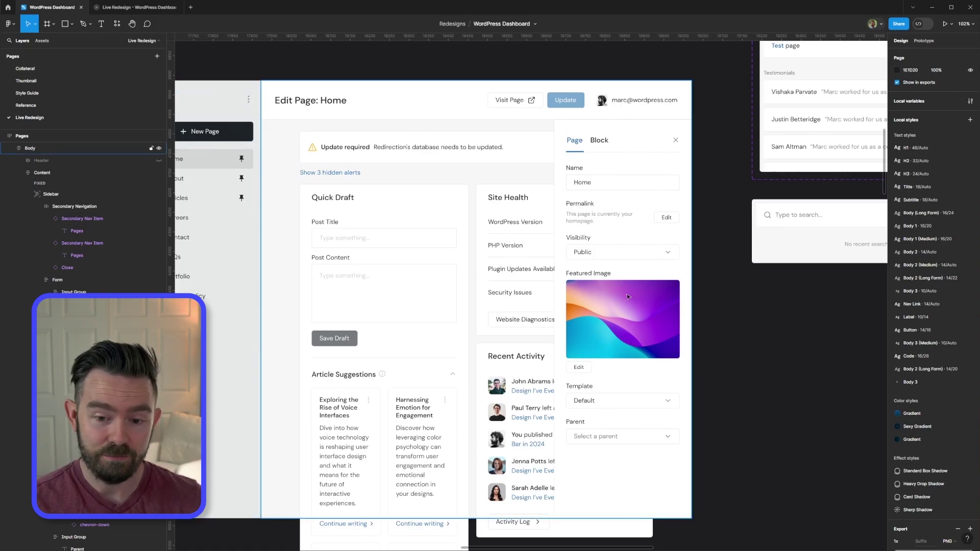
{"action": "scroll", "coordinate": [509, 269], "scroll_direction": "up", "scroll_amount": 2}
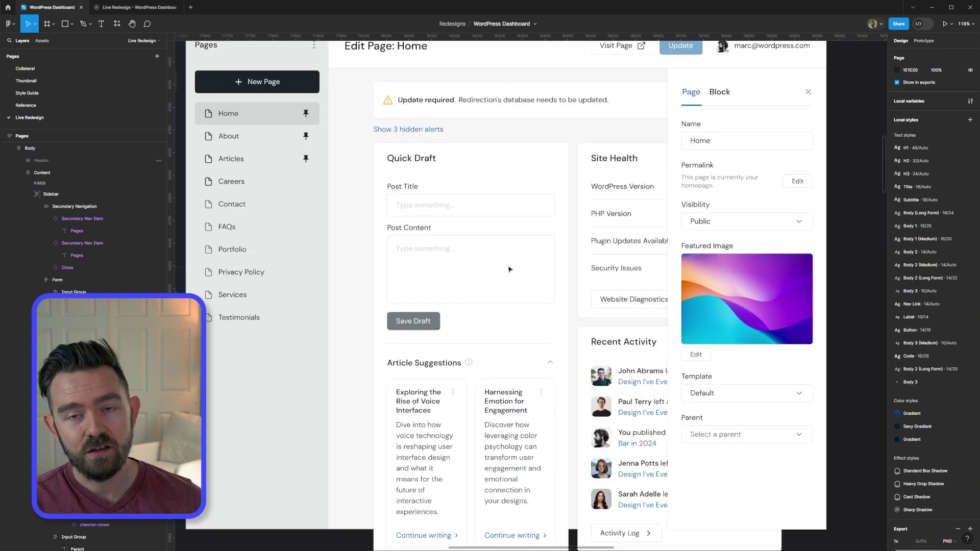
Rework the main section into a 1000 px wide "Page Preview" area with a monitor and tablet toggle above the Quick Draft card
{"action": "scroll", "coordinate": [509, 269], "scroll_direction": "down", "scroll_amount": 3}
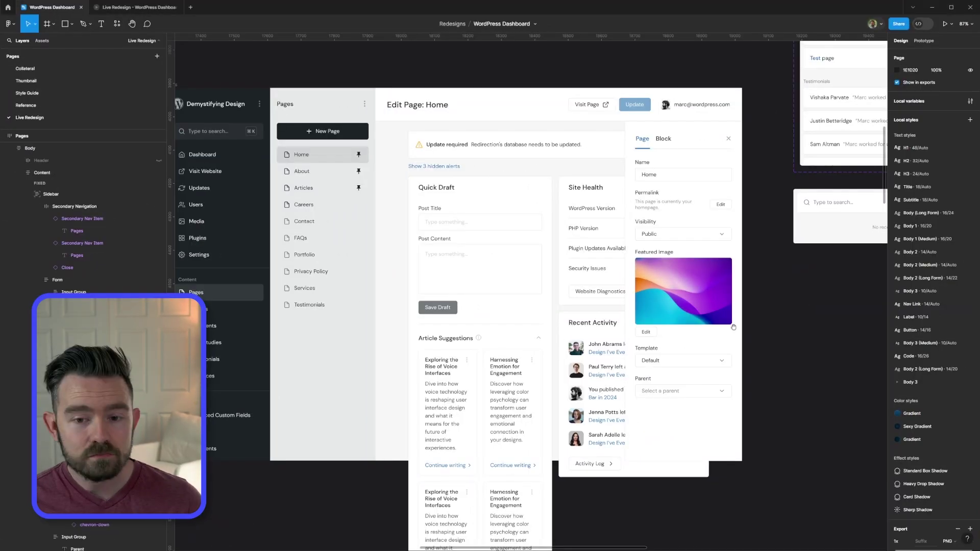
{"action": "left_click", "coordinate": [485, 194]}
{"action": "scroll", "coordinate": [459, 204], "scroll_direction": "up", "scroll_amount": 3}
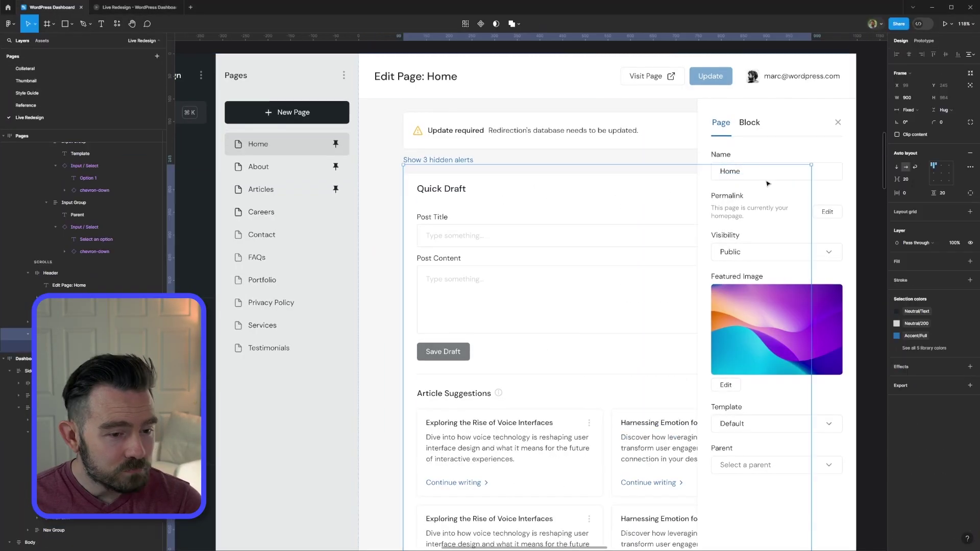
{"action": "key", "text": "ctrl+v"}
{"action": "scroll", "coordinate": [454, 178], "scroll_direction": "down", "scroll_amount": 3}
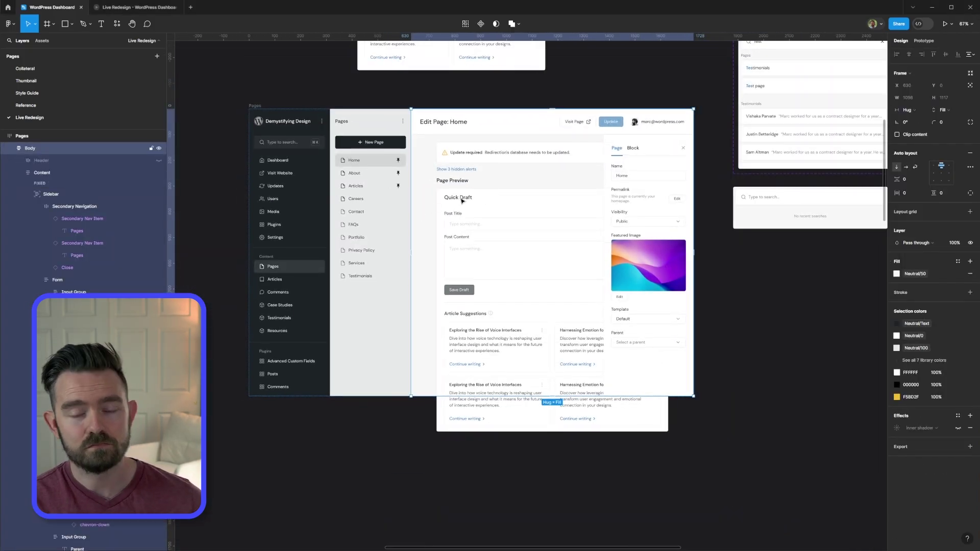
{"action": "left_click", "coordinate": [716, 158]}
{"action": "scroll", "coordinate": [715, 158], "scroll_direction": "up", "scroll_amount": 3}
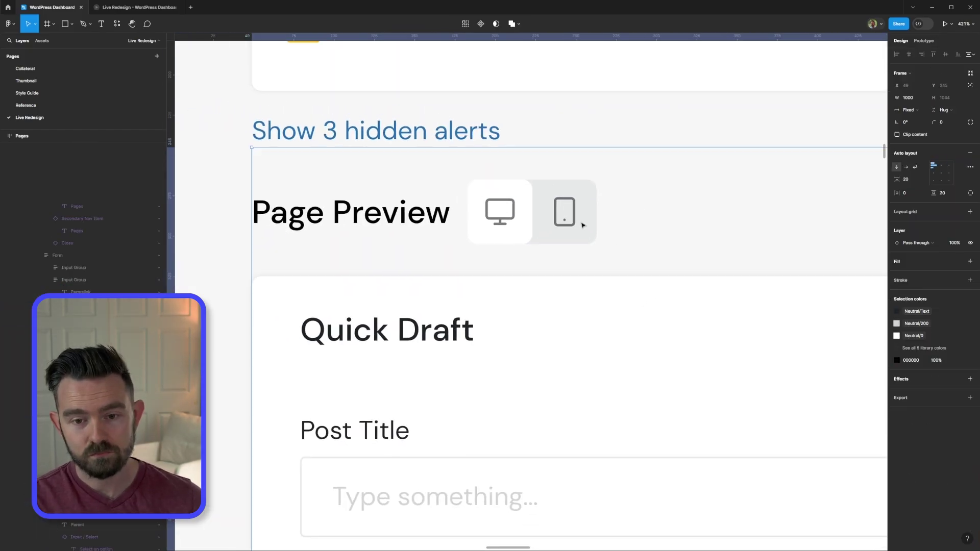
Apply Neutral/Text to the toggle's monitor icon and place the toggle at the far right of the Page Preview heading row
{"action": "left_click", "coordinate": [500, 233], "text": "ctrl"}
{"action": "key", "text": "shift+Return"}
{"action": "key", "text": "shift+Return"}
{"action": "scroll", "coordinate": [438, 212], "scroll_direction": "down", "scroll_amount": 3}
{"action": "left_click", "coordinate": [473, 212], "text": "ctrl"}
{"action": "left_click", "coordinate": [919, 285]}
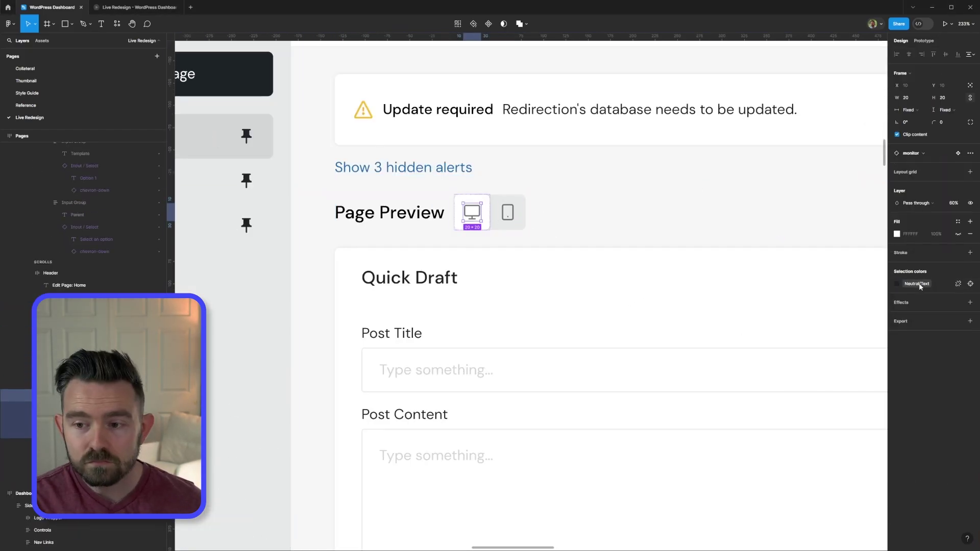
Circle the monitor and tablet toggle beside the Page Preview heading with the red pencil
{"action": "scroll", "coordinate": [418, 212], "scroll_direction": "down", "scroll_amount": 1}
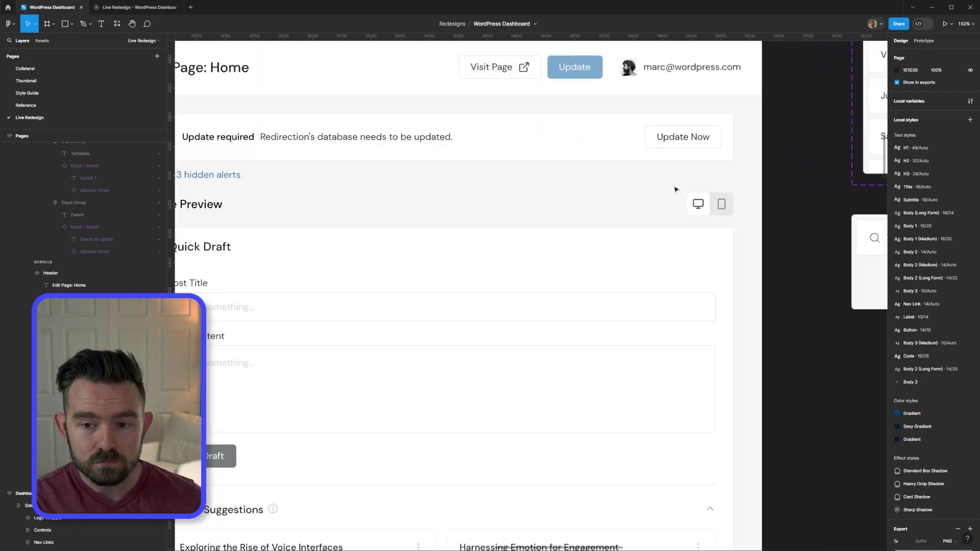
{"action": "scroll", "coordinate": [676, 188], "scroll_direction": "down", "scroll_amount": 2}
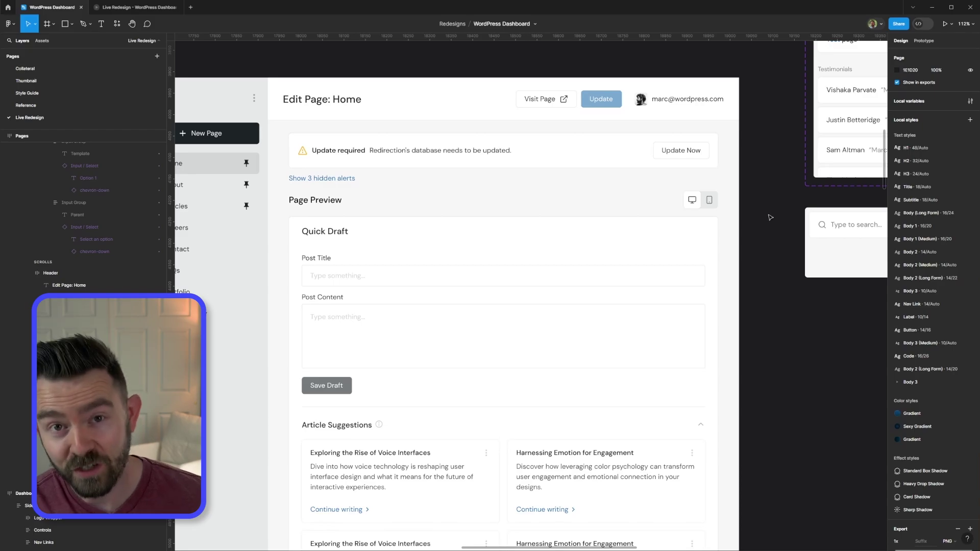
{"action": "scroll", "coordinate": [631, 219], "scroll_direction": "right", "scroll_amount": 2}
{"action": "scroll", "coordinate": [629, 217], "scroll_direction": "up", "scroll_amount": 5}
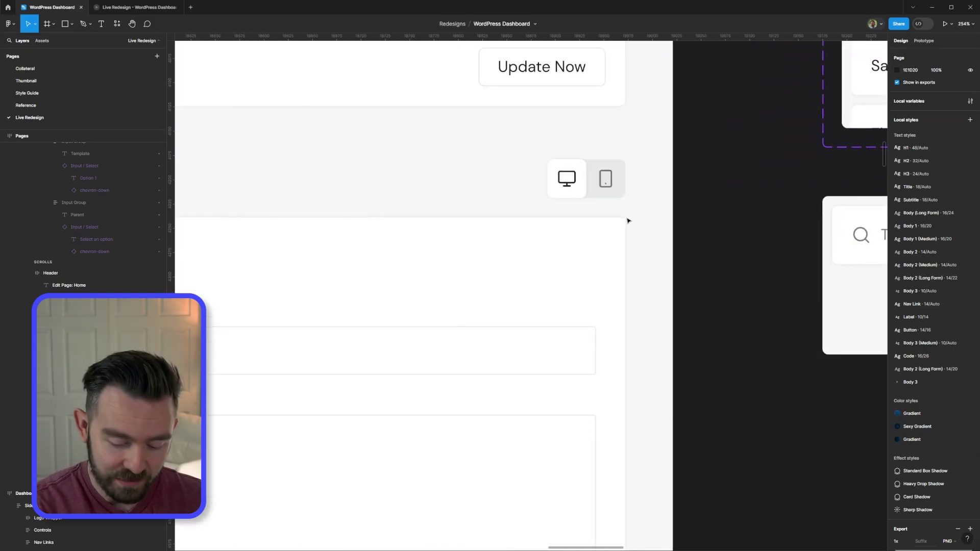
{"action": "key", "text": "shift+p"}
{"action": "left_click_drag", "start_coordinate": [630, 214], "coordinate": [634, 144]}
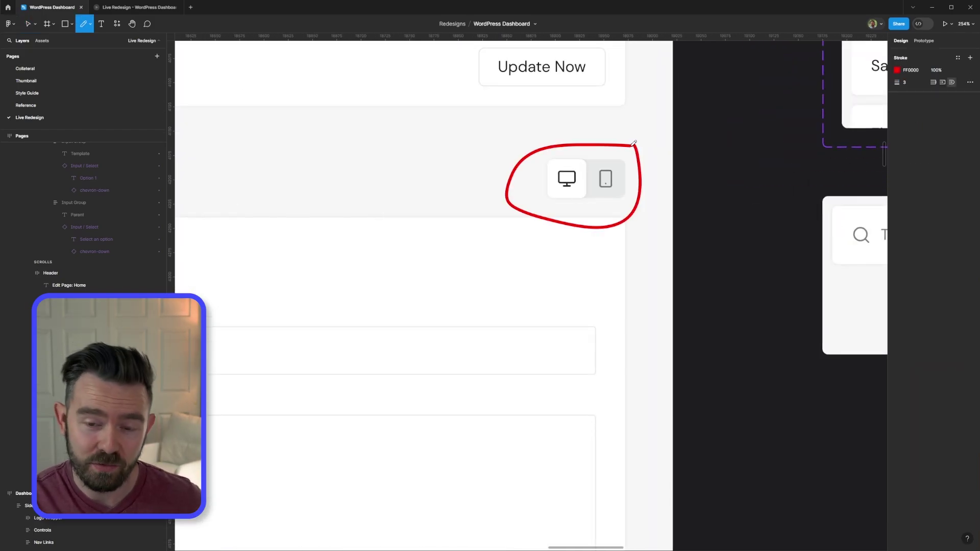
Undo the red circle around the device toggle, then sketch temporary red arrows from the toggle to the Page Preview heading and the card below
{"action": "key", "text": "ctrl+z"}
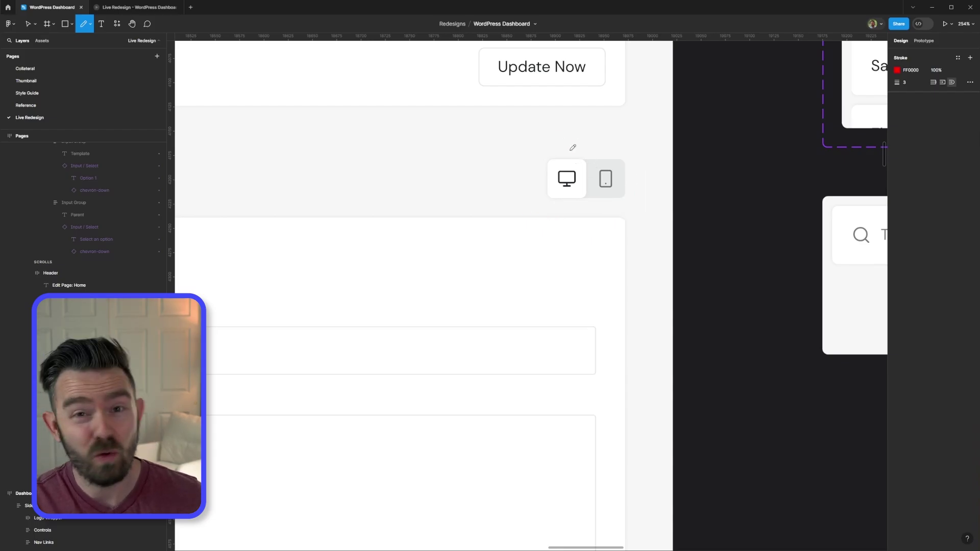
{"action": "scroll", "coordinate": [601, 169], "scroll_direction": "down", "scroll_amount": 5}
{"action": "left_click_drag", "start_coordinate": [334, 183], "coordinate": [625, 178]}
{"action": "left_click_drag", "start_coordinate": [345, 178], "coordinate": [351, 189]}
{"action": "left_click_drag", "start_coordinate": [284, 181], "coordinate": [277, 199]}
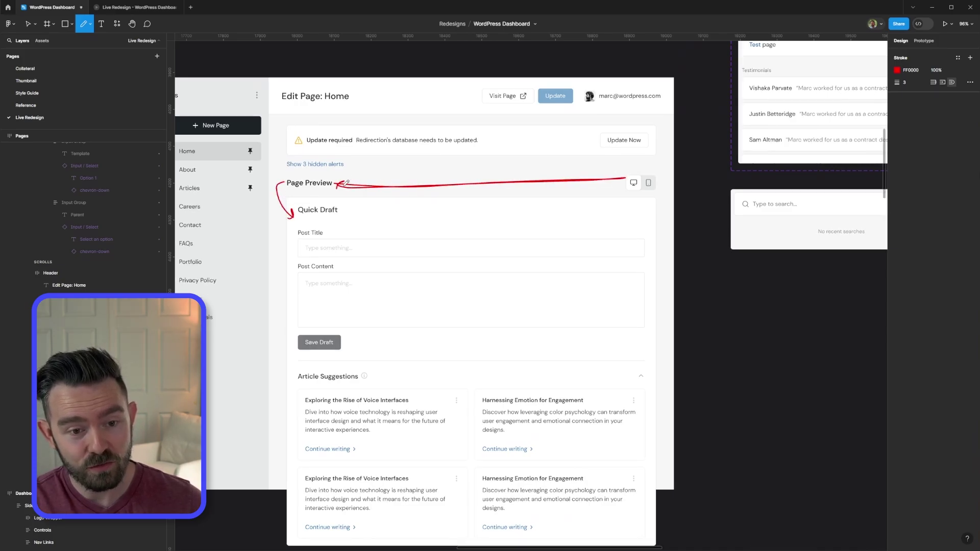
{"action": "left_click_drag", "start_coordinate": [658, 171], "coordinate": [614, 175]}
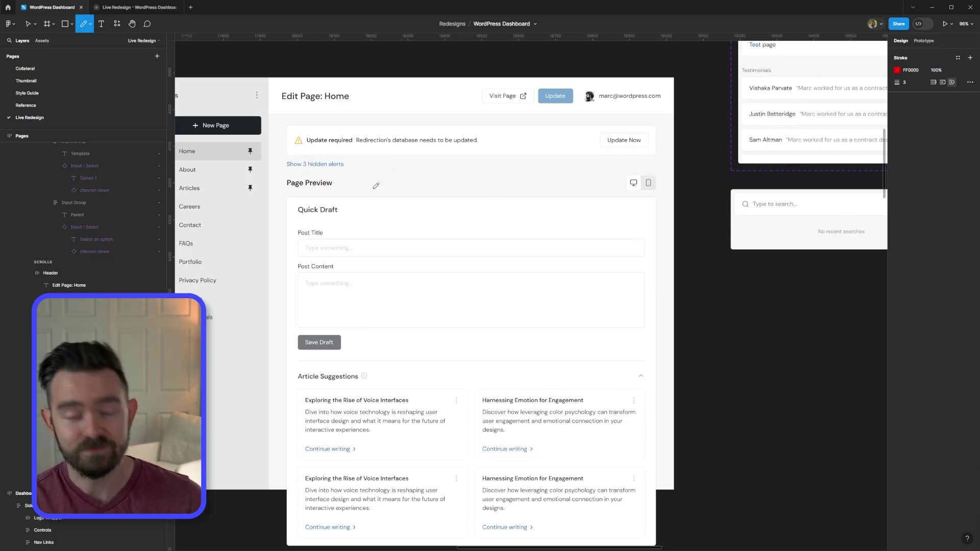
Delete the Quick Draft card so the Home (New, Full) page design sits directly beneath the Page Preview heading
{"action": "key", "text": "v"}
{"action": "scroll", "coordinate": [439, 194], "scroll_direction": "down", "scroll_amount": 3}
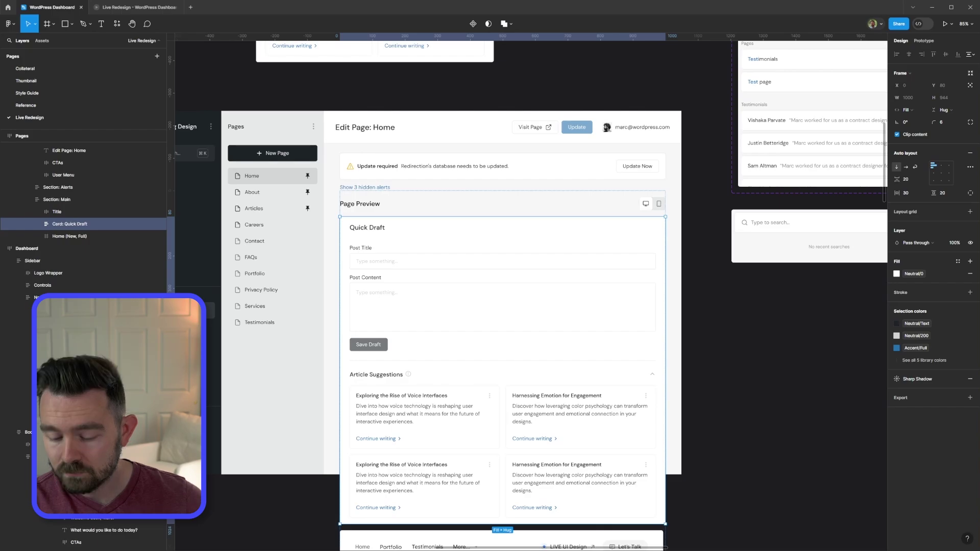
{"action": "key", "text": "Delete"}
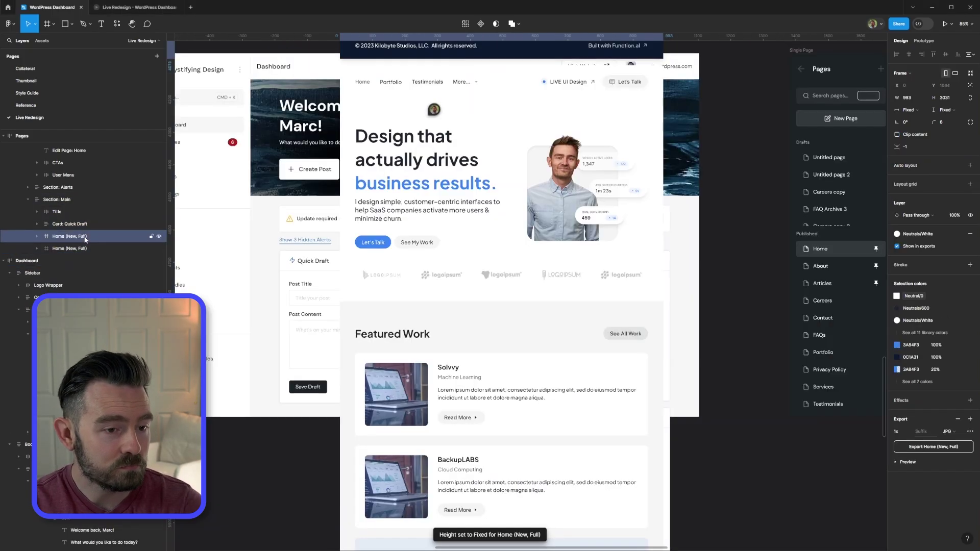
{"action": "scroll", "coordinate": [490, 275], "scroll_direction": "down", "scroll_amount": 5}
{"action": "scroll", "coordinate": [490, 276], "scroll_direction": "up", "scroll_amount": 5}
{"action": "scroll", "coordinate": [654, 247], "scroll_direction": "up", "scroll_amount": 3}
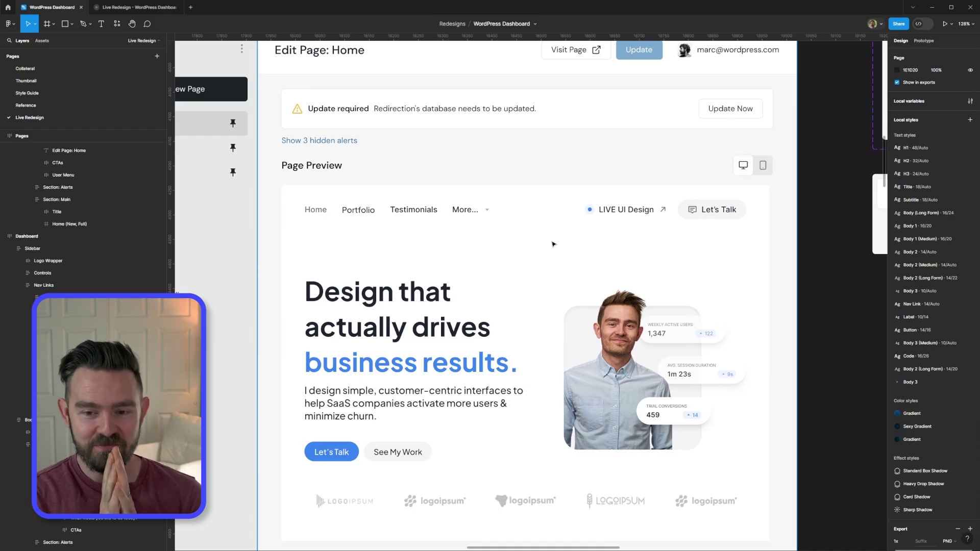
Examine the Edit Page layout across the main sidebar, the page list and the page preview
{"action": "scroll", "coordinate": [553, 244], "scroll_direction": "down", "scroll_amount": 5}
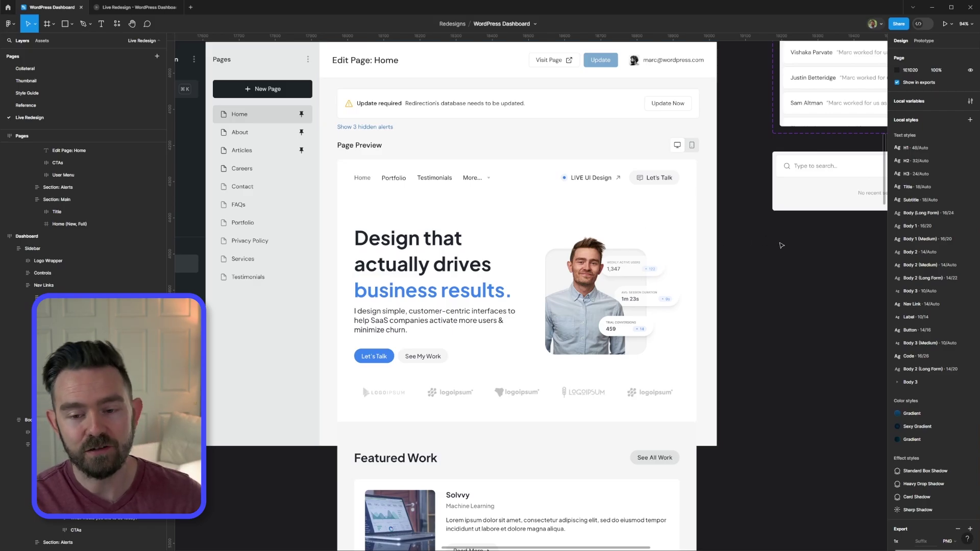
{"action": "scroll", "coordinate": [782, 246], "scroll_direction": "up", "scroll_amount": 3}
{"action": "scroll", "coordinate": [782, 246], "scroll_direction": "left", "scroll_amount": 3}
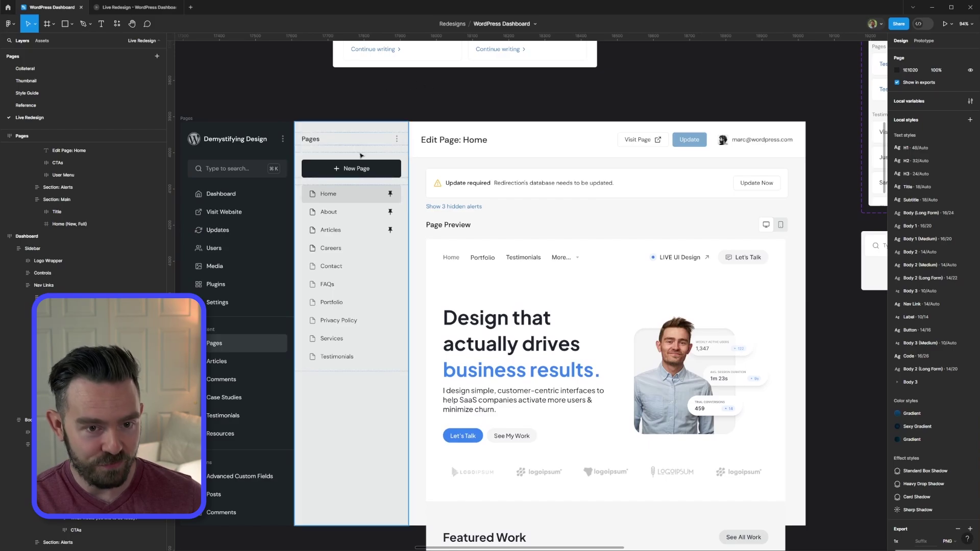
{"action": "left_click", "coordinate": [361, 155]}
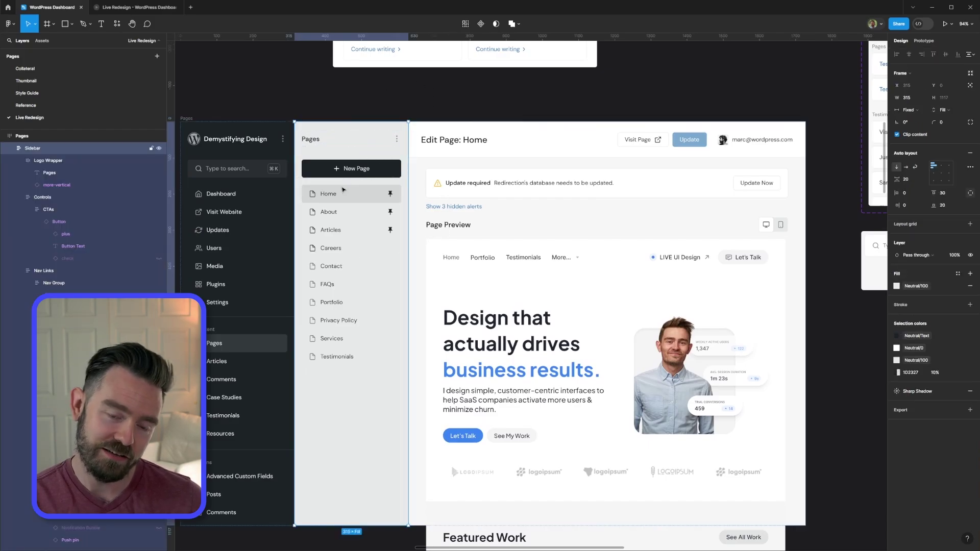
{"action": "left_click", "coordinate": [250, 158]}
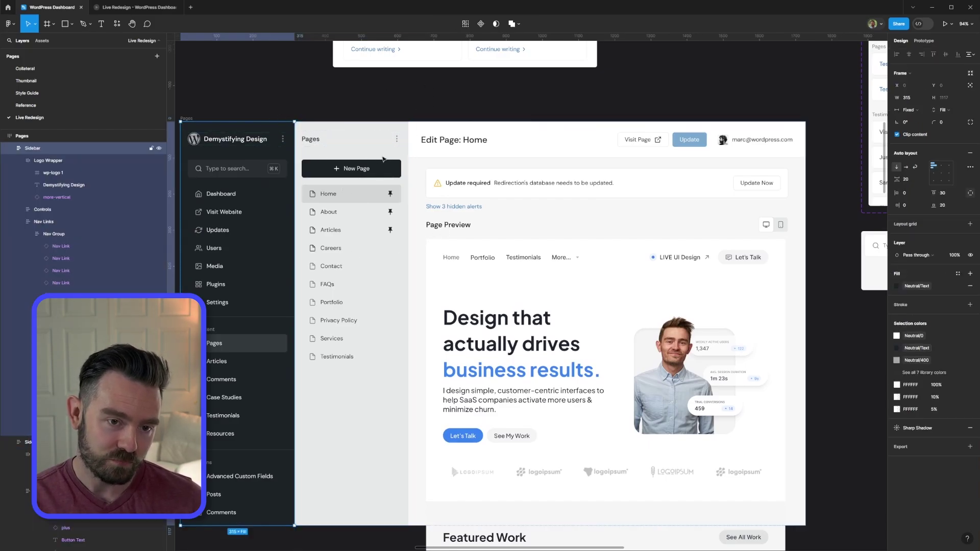
{"action": "scroll", "coordinate": [350, 157], "scroll_direction": "up", "scroll_amount": 5}
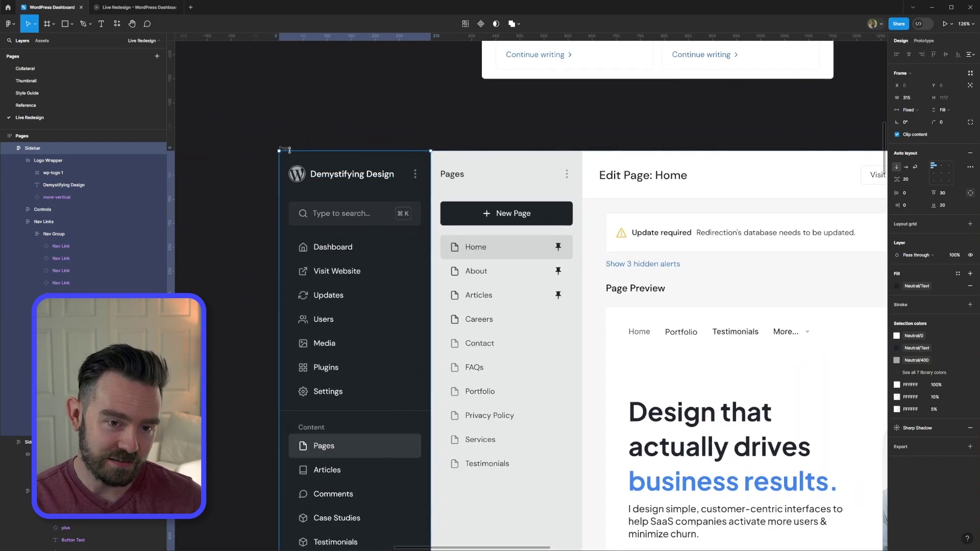
{"action": "scroll", "coordinate": [386, 298], "scroll_direction": "down", "scroll_amount": 5}
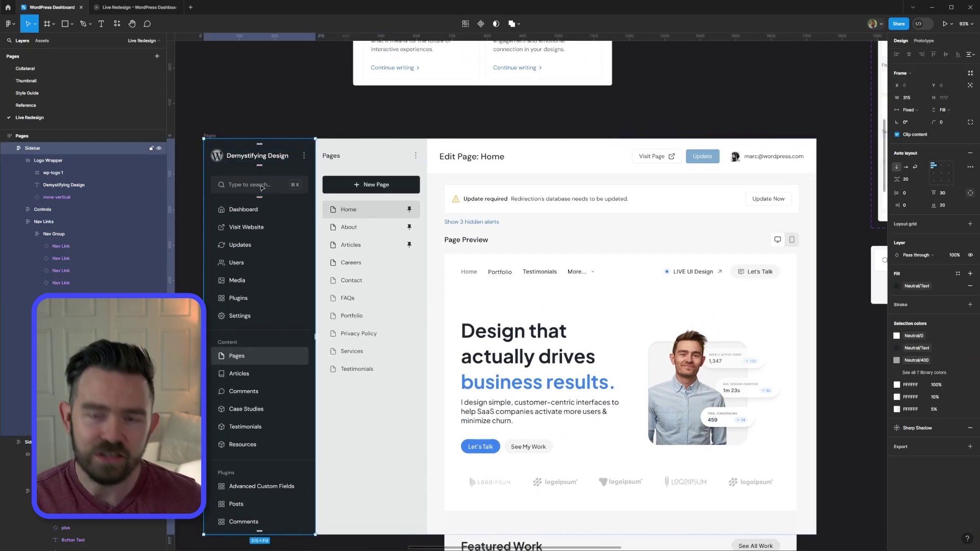
{"action": "left_click", "coordinate": [392, 200]}
{"action": "scroll", "coordinate": [559, 229], "scroll_direction": "right", "scroll_amount": 3}
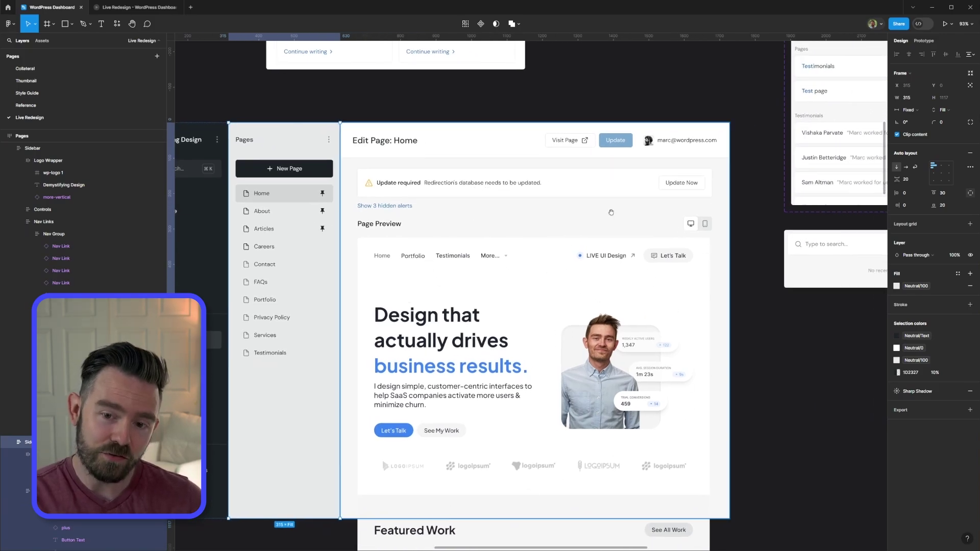
{"action": "scroll", "coordinate": [642, 218], "scroll_direction": "down", "scroll_amount": 2}
{"action": "scroll", "coordinate": [562, 223], "scroll_direction": "right", "scroll_amount": 2}
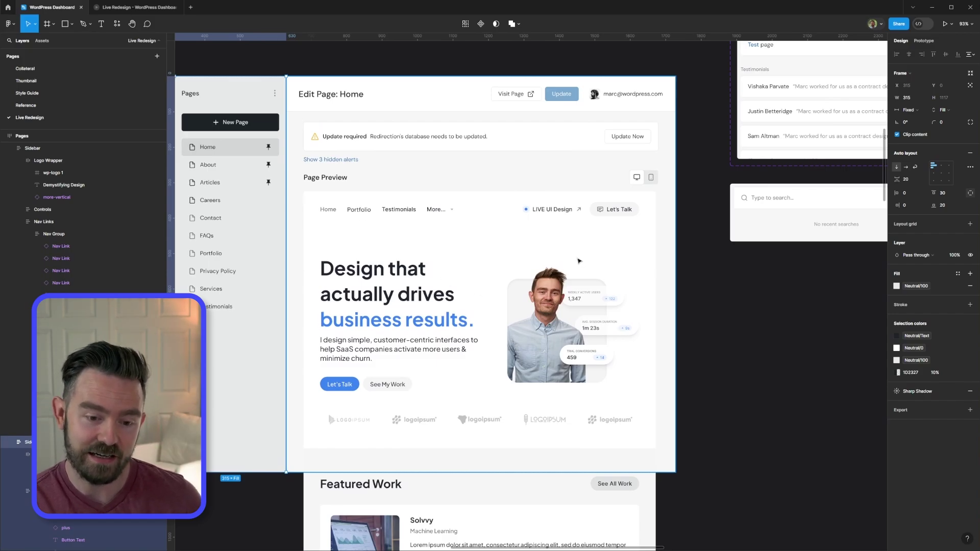
Give the preview's hero section a dashed blue outline with selection handles and add a white toolbar with chevron-down, chevron-up, edit and red trash icons
{"action": "left_click", "coordinate": [744, 270]}
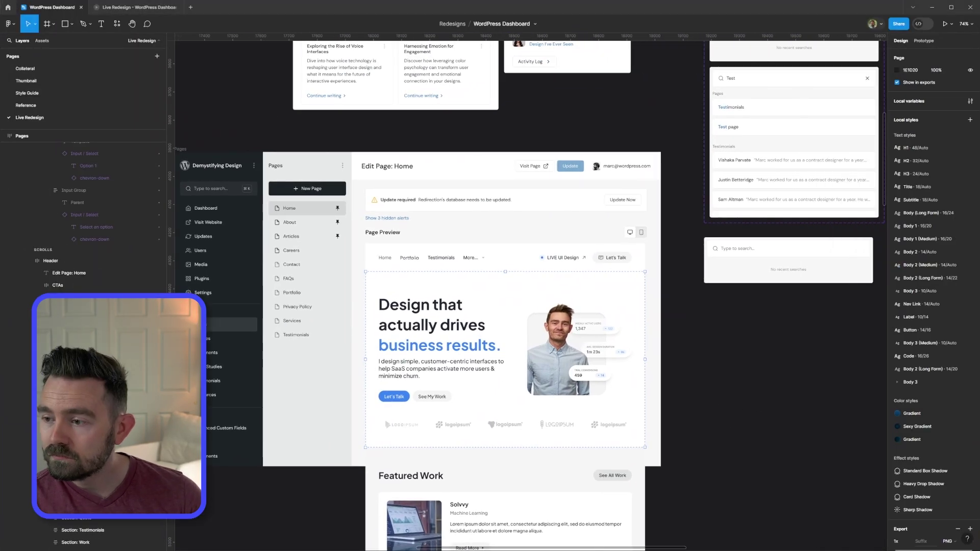
{"action": "scroll", "coordinate": [490, 307], "scroll_direction": "up", "scroll_amount": 2}
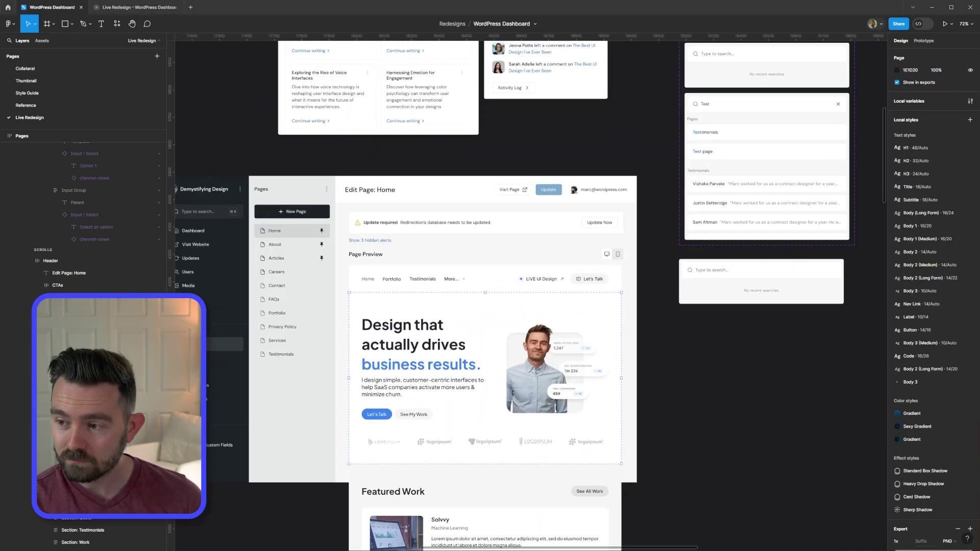
{"action": "left_click", "coordinate": [485, 321]}
{"action": "scroll", "coordinate": [397, 312], "scroll_direction": "up", "scroll_amount": 5}
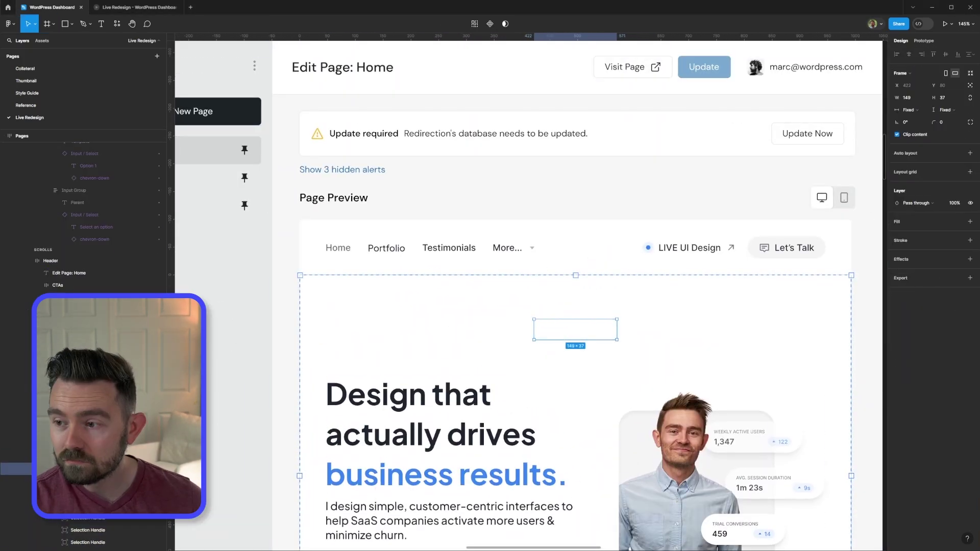
{"action": "scroll", "coordinate": [601, 321], "scroll_direction": "up", "scroll_amount": 3}
{"action": "scroll", "coordinate": [575, 329], "scroll_direction": "down", "scroll_amount": 3}
{"action": "scroll", "coordinate": [576, 329], "scroll_direction": "up", "scroll_amount": 3}
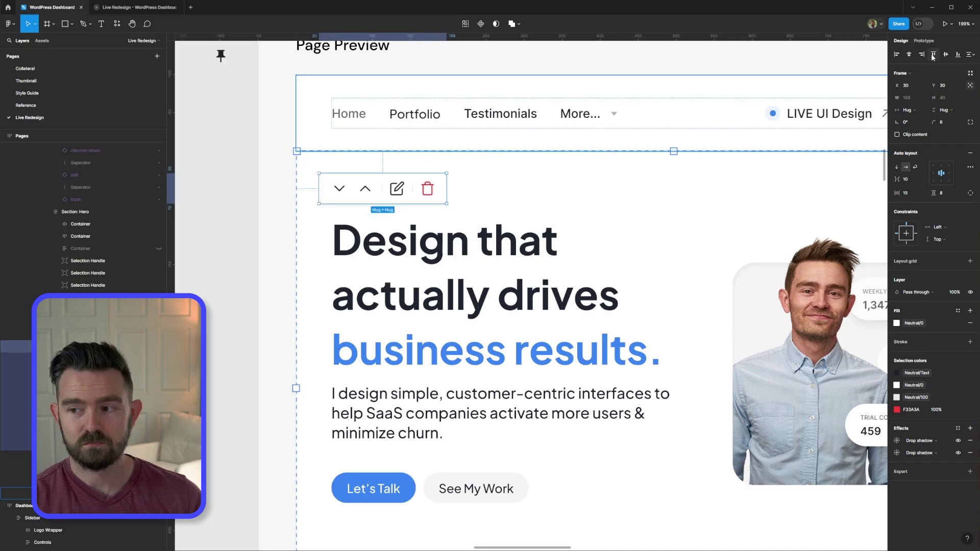
Widen the separator between the toolbar's edit and trash icons to match the one beside the chevrons
{"action": "scroll", "coordinate": [438, 193], "scroll_direction": "down", "scroll_amount": 3}
{"action": "scroll", "coordinate": [438, 194], "scroll_direction": "up", "scroll_amount": 5}
{"action": "left_click", "coordinate": [415, 188]}
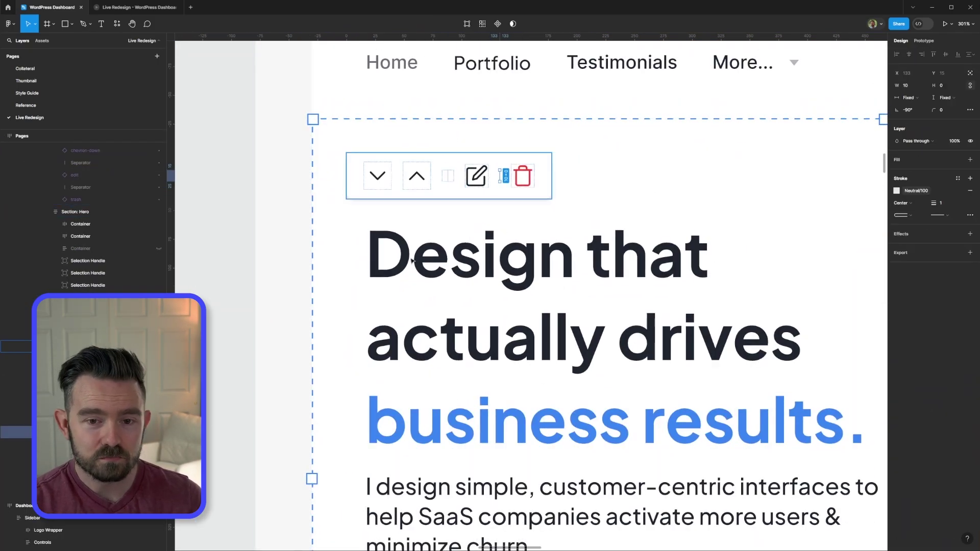
{"action": "key", "text": "Escape"}
{"action": "scroll", "coordinate": [537, 184], "scroll_direction": "down", "scroll_amount": 4}
{"action": "scroll", "coordinate": [561, 217], "scroll_direction": "down", "scroll_amount": 4}
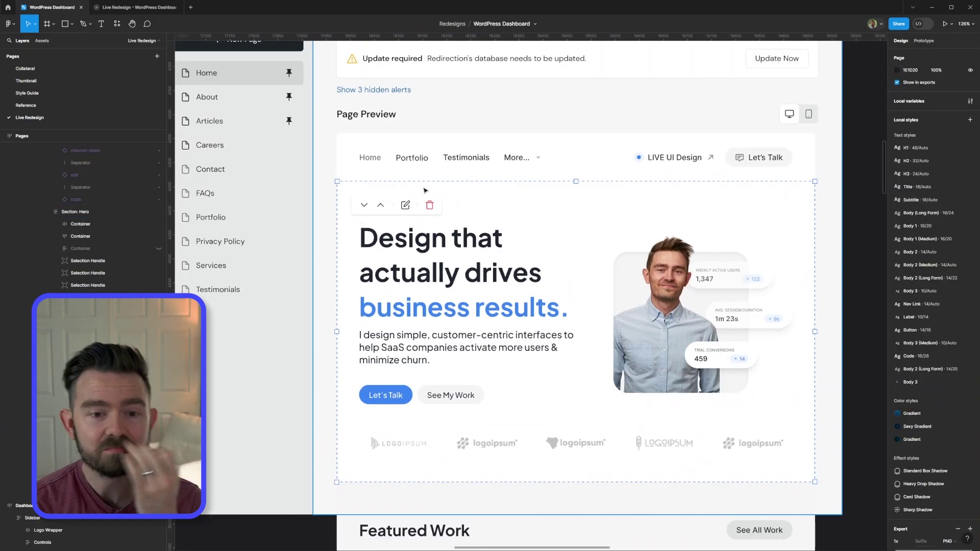
Move the icon toolbar to X 20, Y 20 within the preview's hero section
{"action": "scroll", "coordinate": [439, 219], "scroll_direction": "up", "scroll_amount": 3}
{"action": "left_click", "coordinate": [438, 219]}
{"action": "key", "text": "Escape"}
{"action": "scroll", "coordinate": [576, 226], "scroll_direction": "down", "scroll_amount": 3}
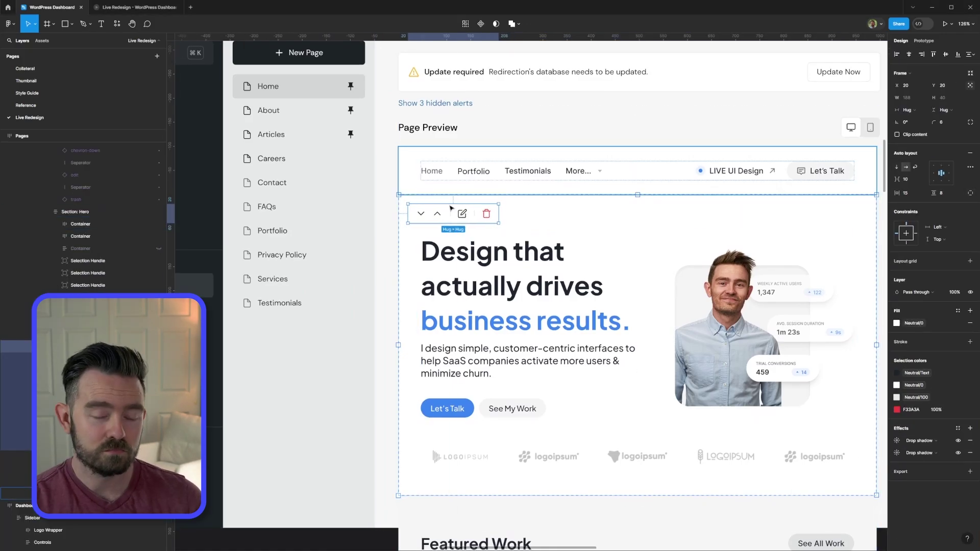
{"action": "scroll", "coordinate": [575, 226], "scroll_direction": "up", "scroll_amount": 4}
{"action": "scroll", "coordinate": [667, 128], "scroll_direction": "down", "scroll_amount": 3}
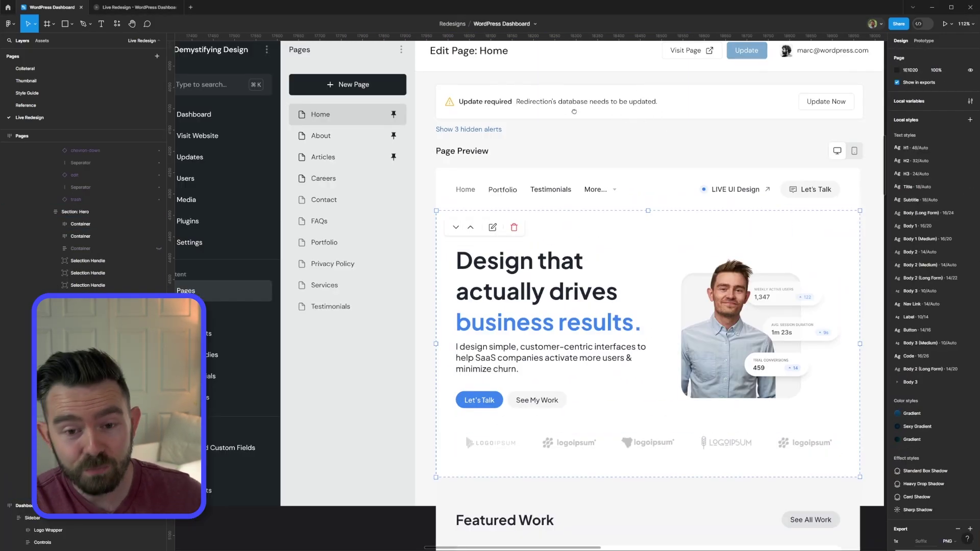
Examine the hero section's toolbar icons up close, along with the update alert and Page Preview heading above
{"action": "scroll", "coordinate": [668, 129], "scroll_direction": "up", "scroll_amount": 6}
{"action": "scroll", "coordinate": [654, 182], "scroll_direction": "down", "scroll_amount": 1}
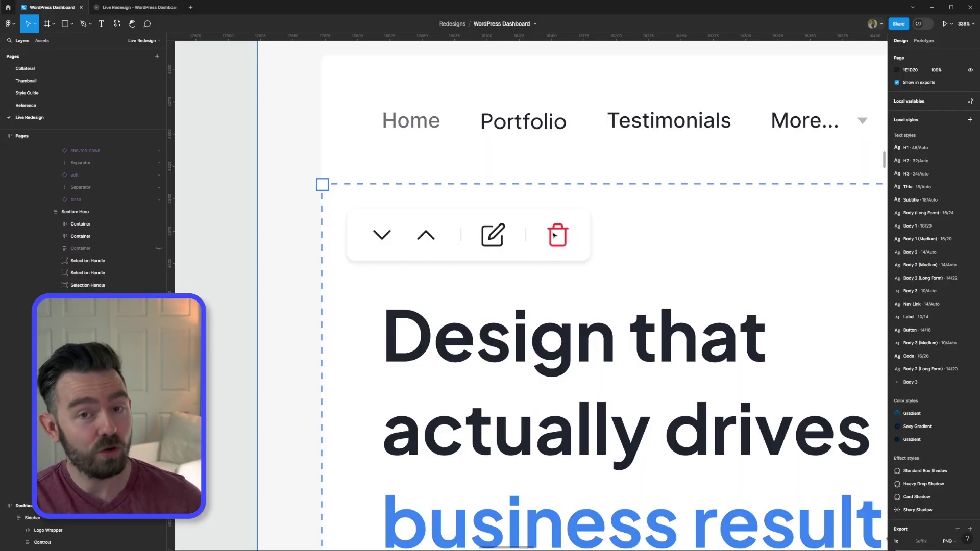
{"action": "scroll", "coordinate": [554, 235], "scroll_direction": "down", "scroll_amount": 3}
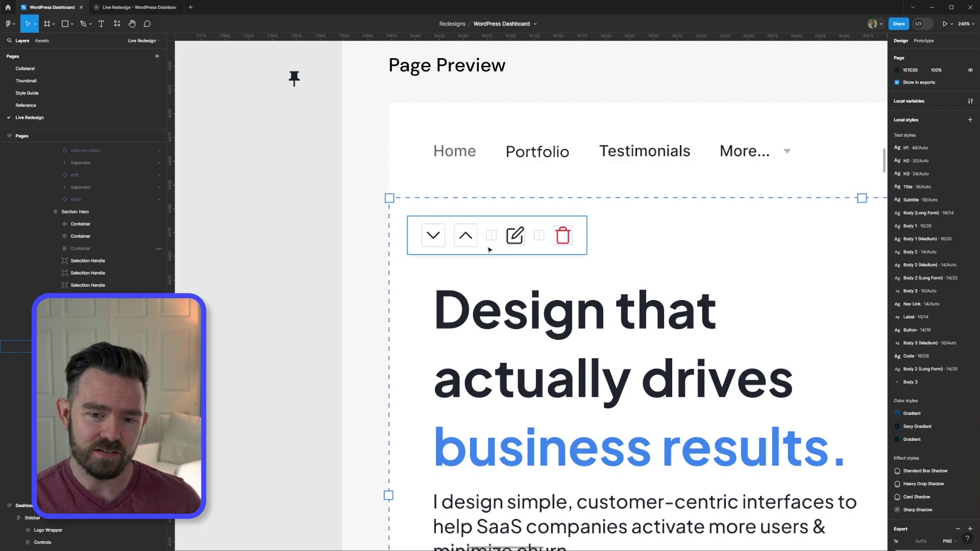
{"action": "scroll", "coordinate": [492, 235], "scroll_direction": "up", "scroll_amount": 3}
{"action": "scroll", "coordinate": [503, 233], "scroll_direction": "up", "scroll_amount": 4}
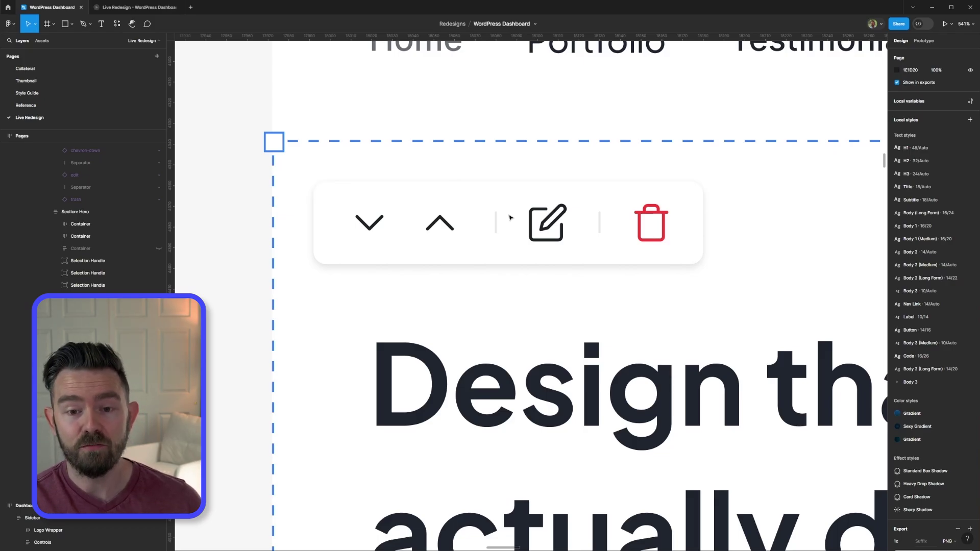
{"action": "scroll", "coordinate": [510, 218], "scroll_direction": "down", "scroll_amount": 10}
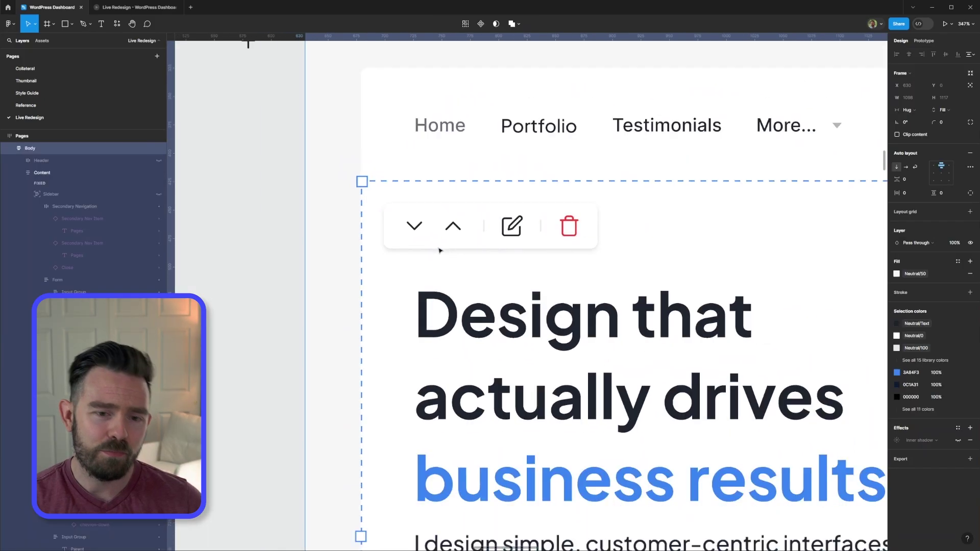
{"action": "scroll", "coordinate": [386, 200], "scroll_direction": "down", "scroll_amount": 5}
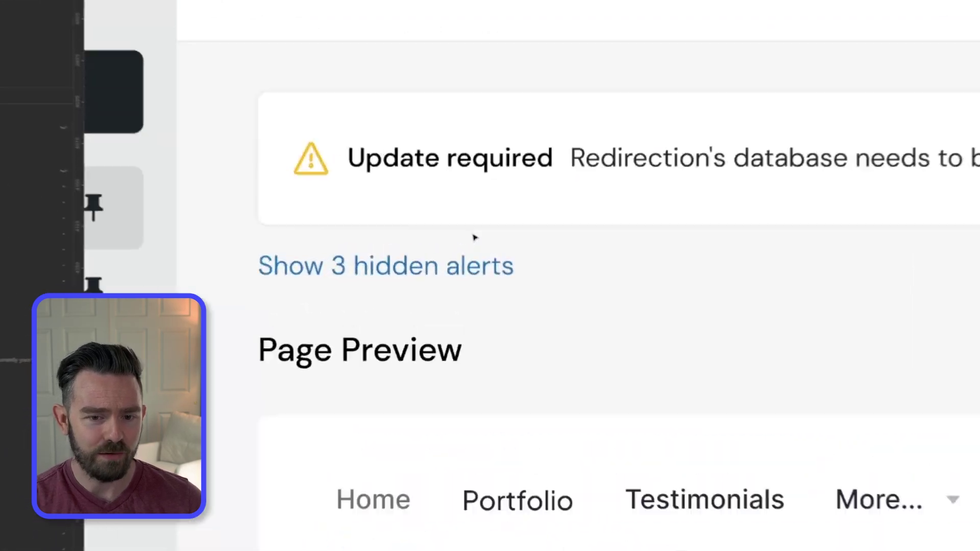
{"action": "scroll", "coordinate": [475, 238], "scroll_direction": "up", "scroll_amount": 3}
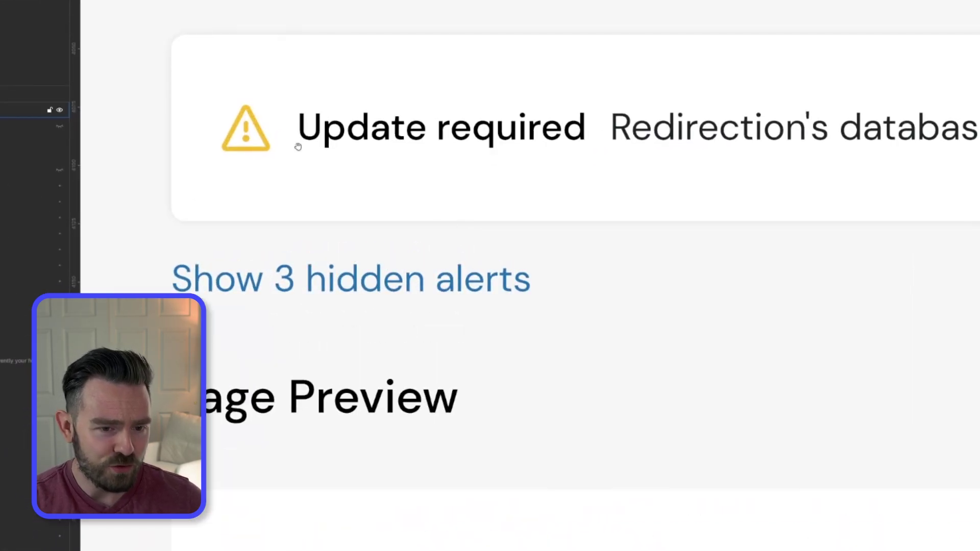
{"action": "scroll", "coordinate": [525, 282], "scroll_direction": "left", "scroll_amount": 5}
{"action": "scroll", "coordinate": [444, 230], "scroll_direction": "up", "scroll_amount": 3}
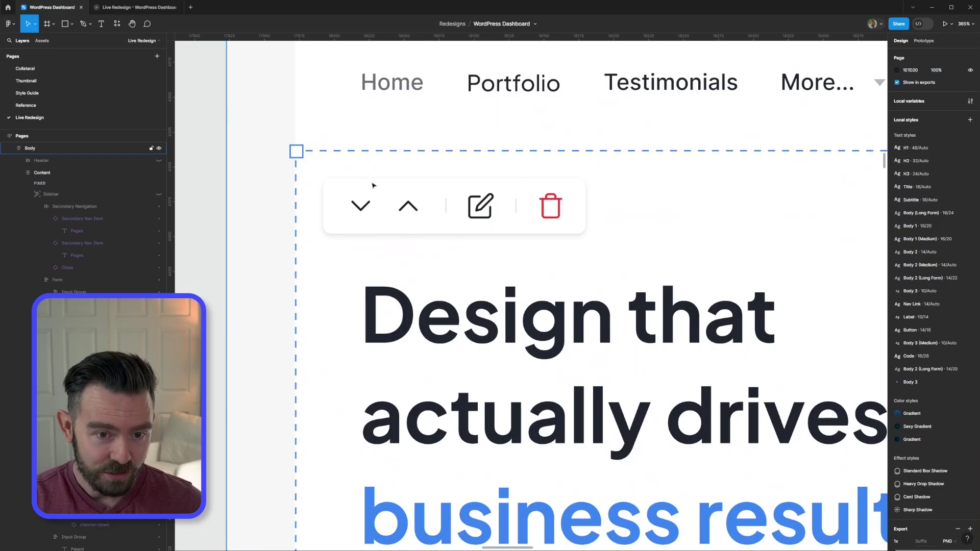
Inspect the hero section's selection outline and the toolbar's placement and icon spacing inside it
{"action": "left_click", "coordinate": [347, 194]}
{"action": "scroll", "coordinate": [386, 178], "scroll_direction": "up", "scroll_amount": 2}
{"action": "left_click", "coordinate": [387, 178]}
{"action": "scroll", "coordinate": [387, 178], "scroll_direction": "up", "scroll_amount": 3}
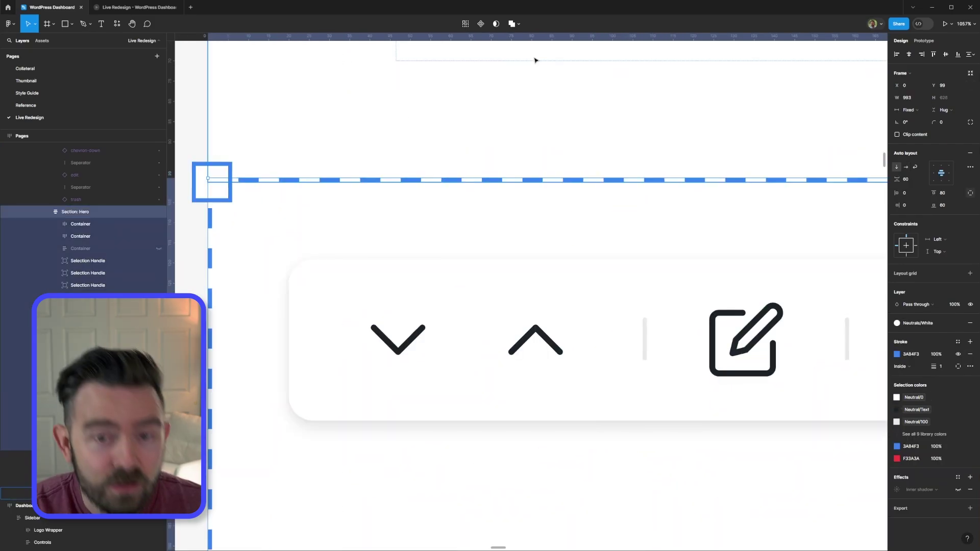
{"action": "scroll", "coordinate": [783, 276], "scroll_direction": "down", "scroll_amount": 5}
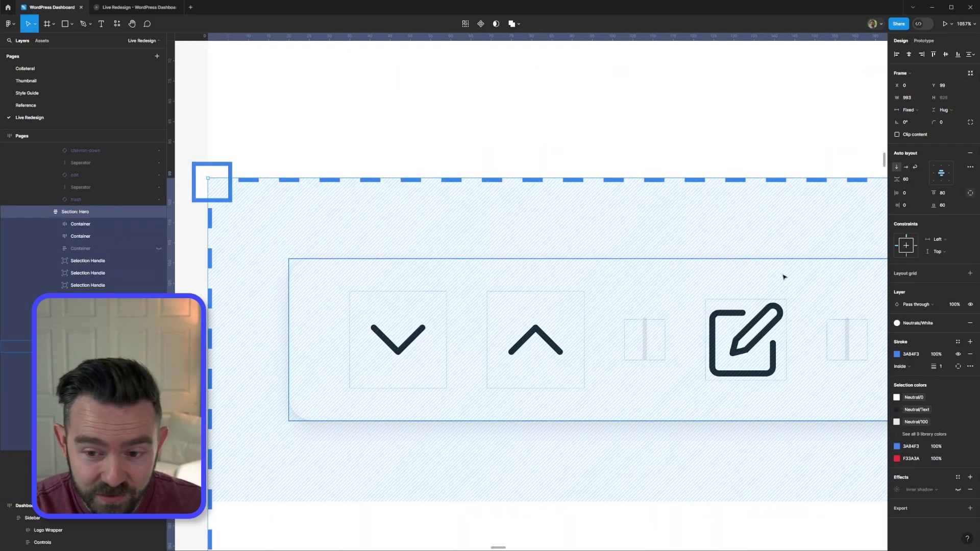
{"action": "scroll", "coordinate": [652, 235], "scroll_direction": "up", "scroll_amount": 2}
{"action": "key", "text": "Escape"}
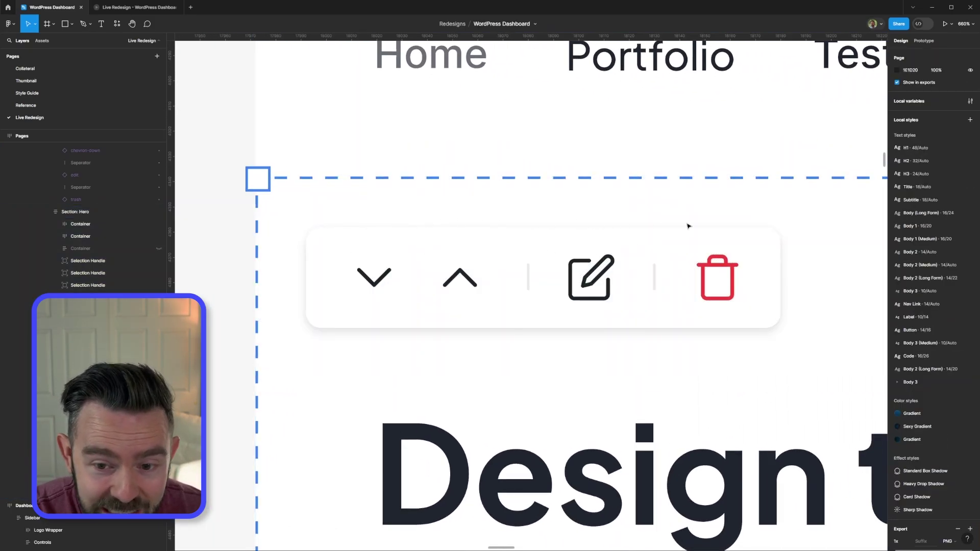
{"action": "scroll", "coordinate": [781, 245], "scroll_direction": "down", "scroll_amount": 2}
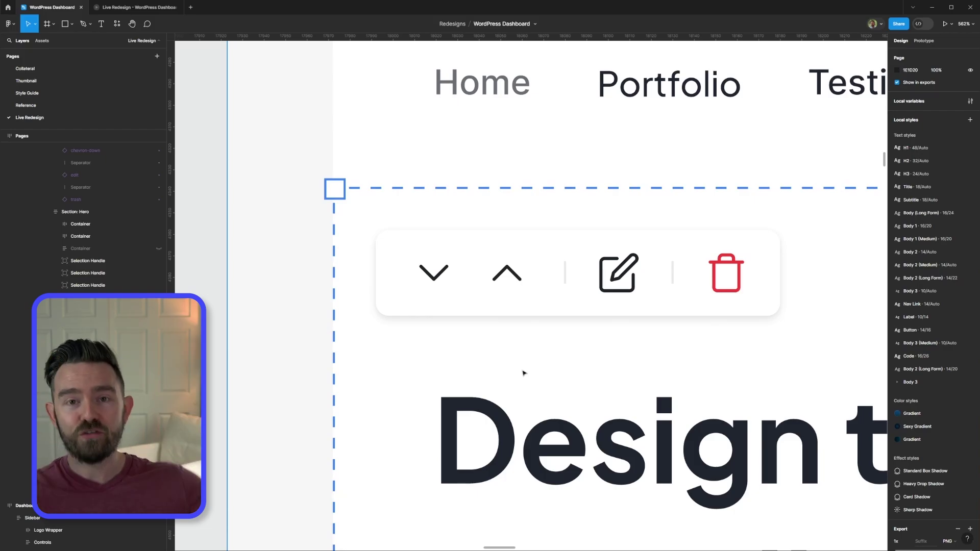
{"action": "scroll", "coordinate": [470, 363], "scroll_direction": "down", "scroll_amount": 3}
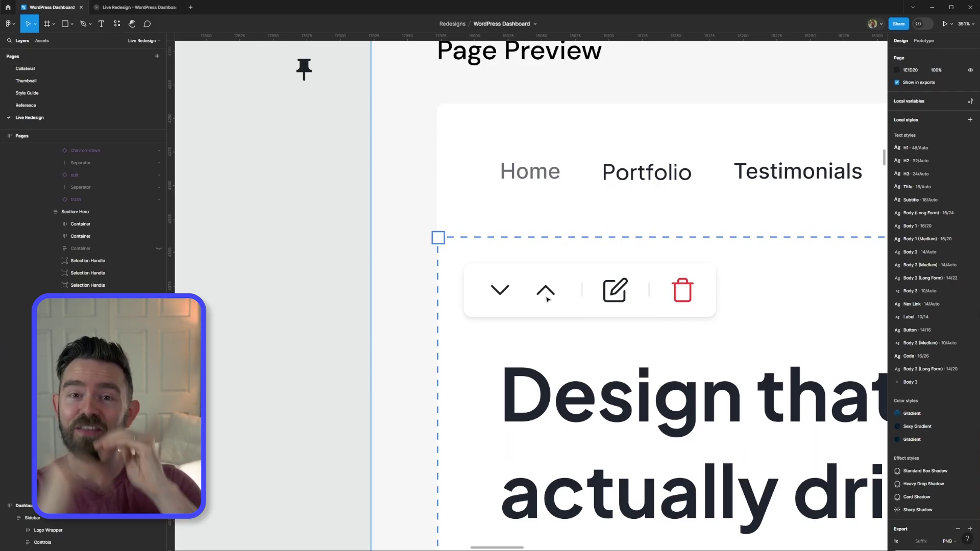
{"action": "scroll", "coordinate": [561, 299], "scroll_direction": "down", "scroll_amount": 2}
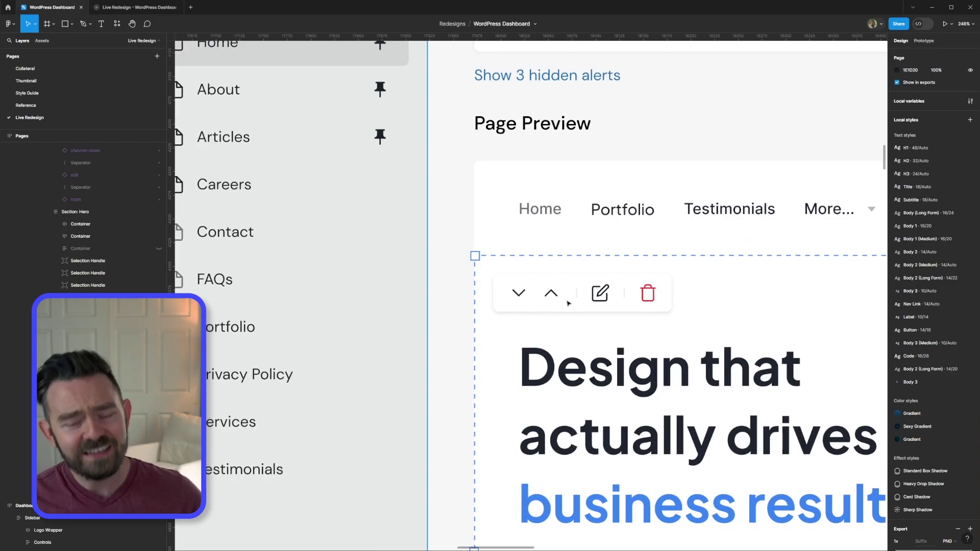
Add an Add Block button centred on the lower edge of the hero section's selection outline
{"action": "scroll", "coordinate": [569, 270], "scroll_direction": "down", "scroll_amount": 4}
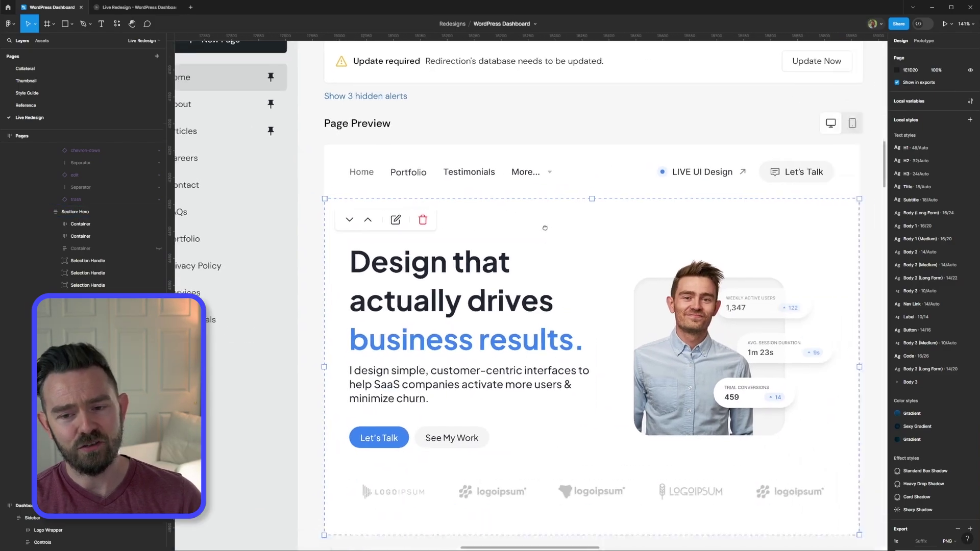
{"action": "scroll", "coordinate": [545, 237], "scroll_direction": "down", "scroll_amount": 2}
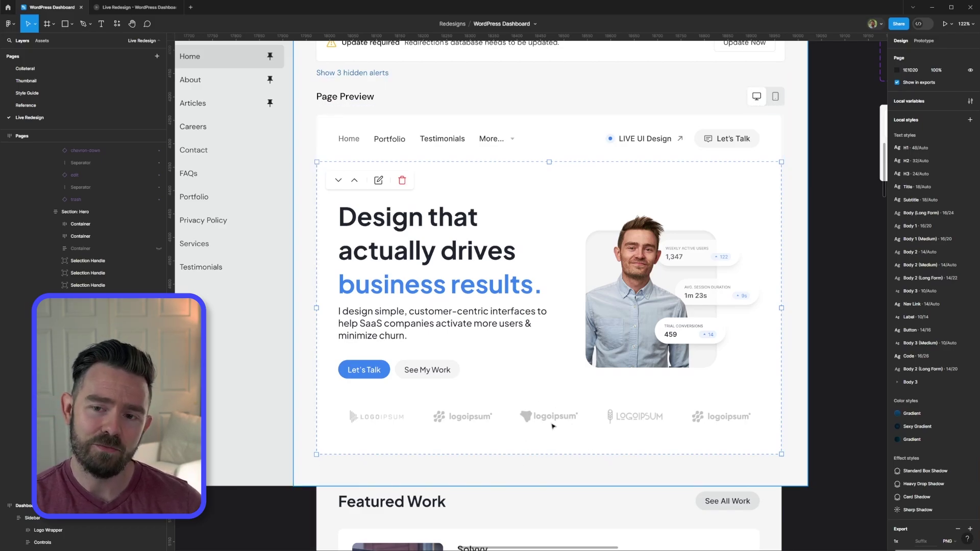
{"action": "scroll", "coordinate": [552, 426], "scroll_direction": "down", "scroll_amount": 2}
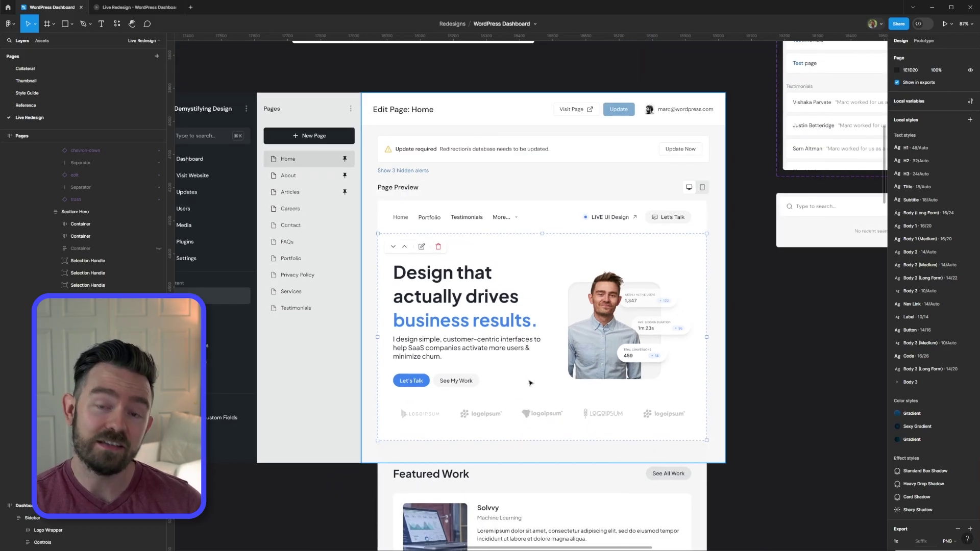
{"action": "scroll", "coordinate": [523, 382], "scroll_direction": "up", "scroll_amount": 3}
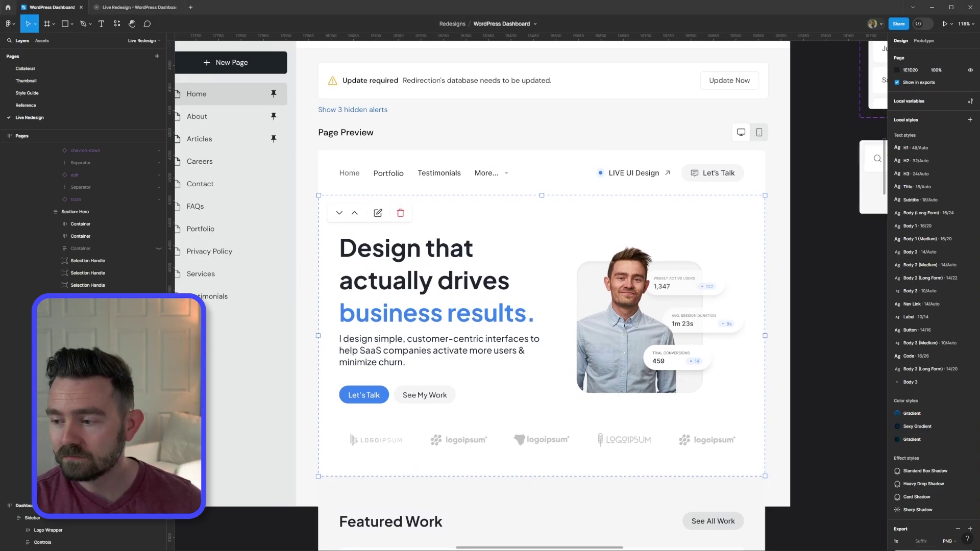
{"action": "left_click", "coordinate": [78, 174]}
{"action": "scroll", "coordinate": [755, 253], "scroll_direction": "down", "scroll_amount": 5}
{"action": "left_click", "coordinate": [755, 253]}
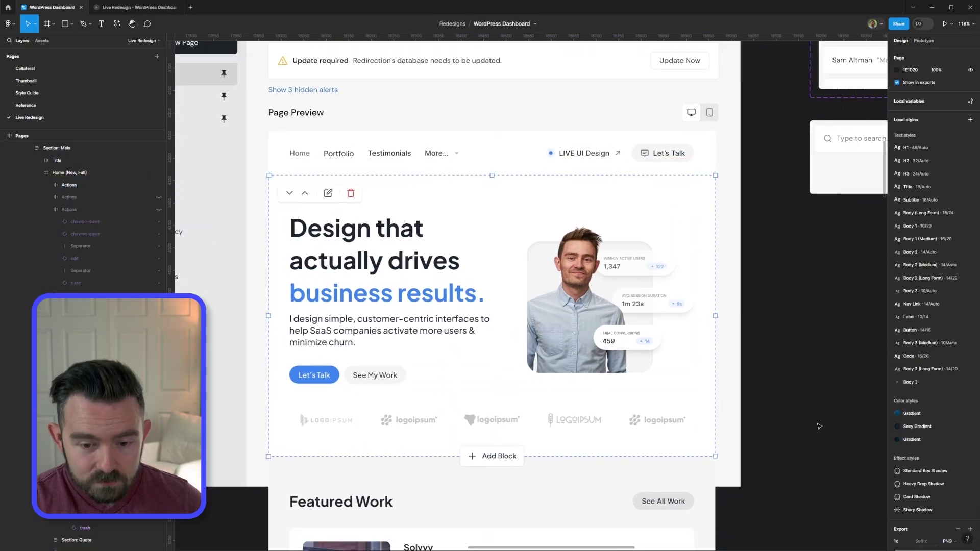
Examine how the page settings sidebar fits alongside the page preview and the Pages list on the Edit Page screen
{"action": "scroll", "coordinate": [755, 253], "scroll_direction": "up", "scroll_amount": 1}
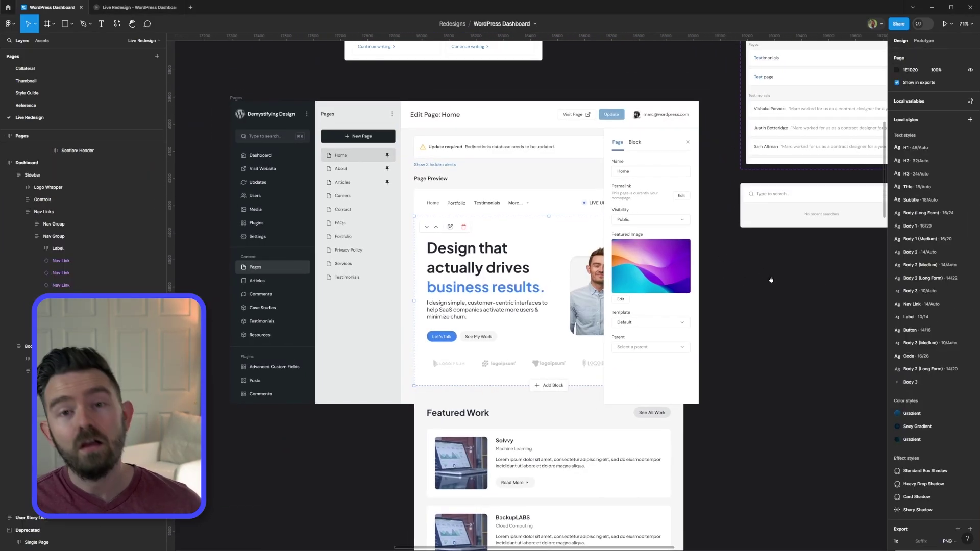
{"action": "scroll", "coordinate": [768, 278], "scroll_direction": "left", "scroll_amount": 1}
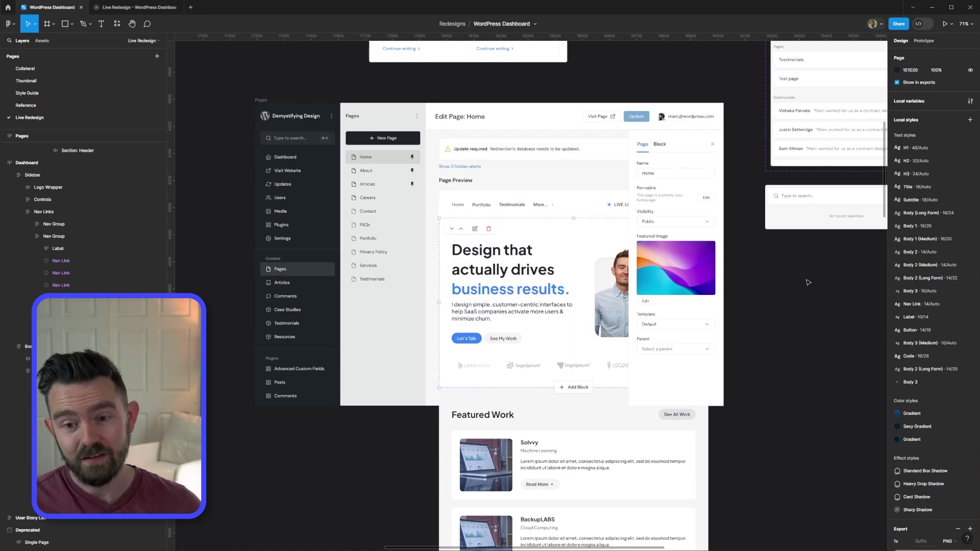
{"action": "scroll", "coordinate": [802, 312], "scroll_direction": "up", "scroll_amount": 1}
{"action": "scroll", "coordinate": [736, 302], "scroll_direction": "up", "scroll_amount": 3}
{"action": "scroll", "coordinate": [735, 295], "scroll_direction": "down", "scroll_amount": 5}
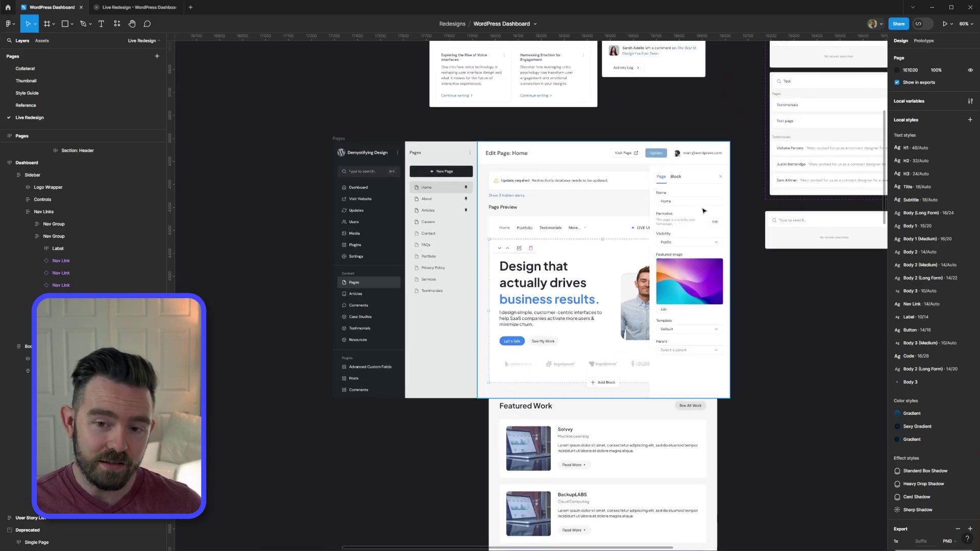
{"action": "scroll", "coordinate": [676, 197], "scroll_direction": "up", "scroll_amount": 2}
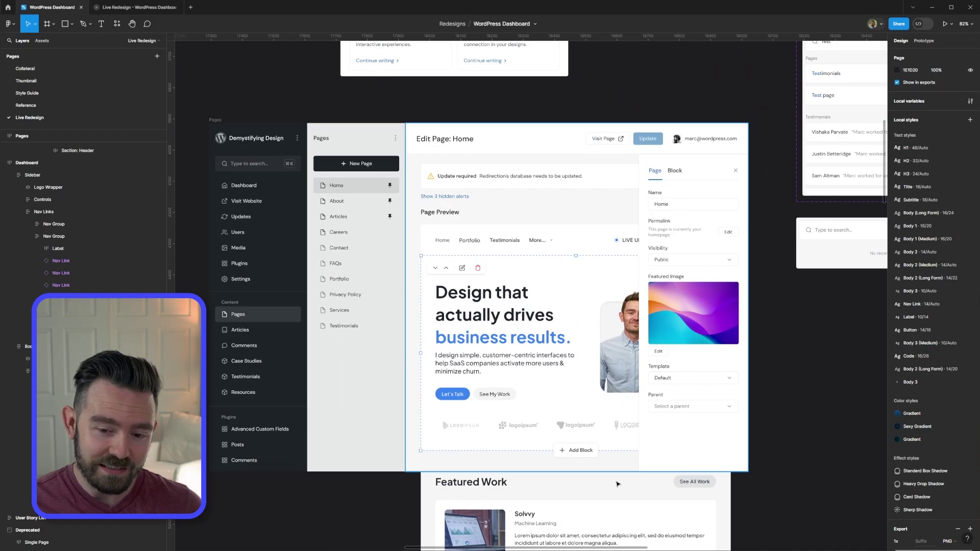
{"action": "left_click", "coordinate": [618, 484]}
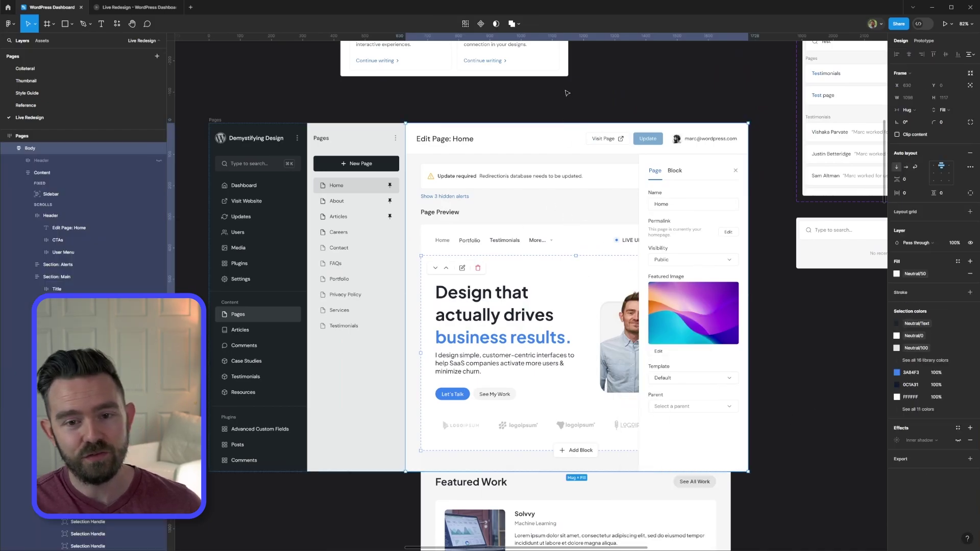
{"action": "key", "text": "Escape"}
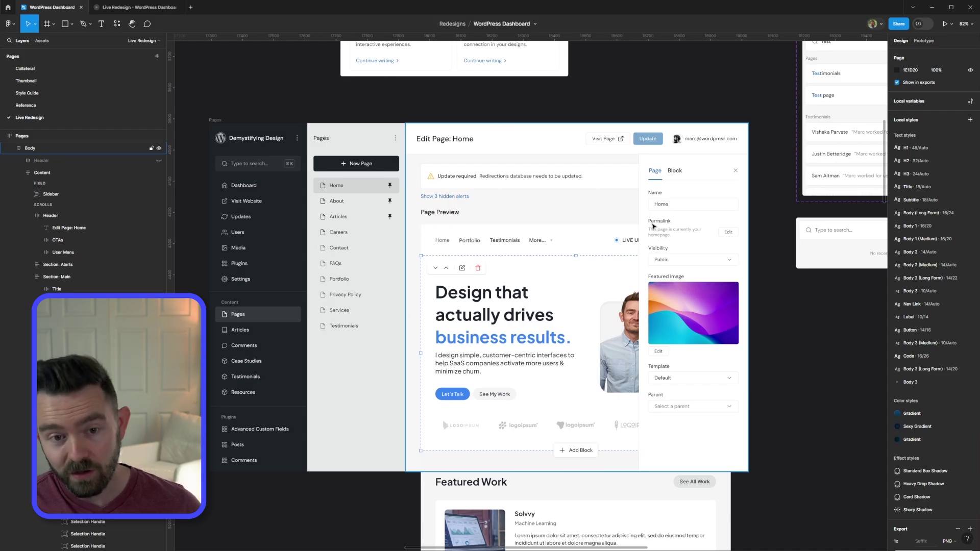
{"action": "scroll", "coordinate": [460, 127], "scroll_direction": "left", "scroll_amount": 3}
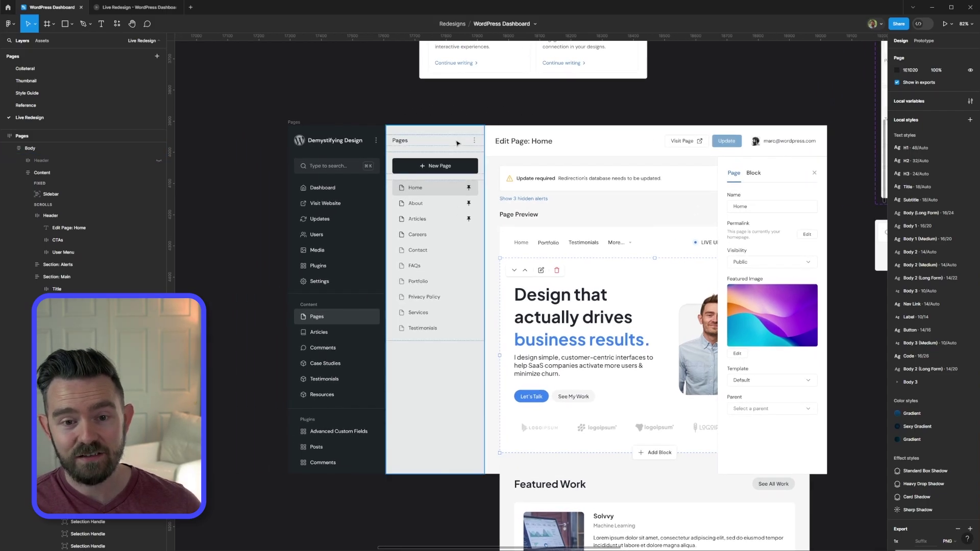
Try deleting the Pages list column from the Edit Page screen, and undo the deletion
{"action": "left_click", "coordinate": [458, 144]}
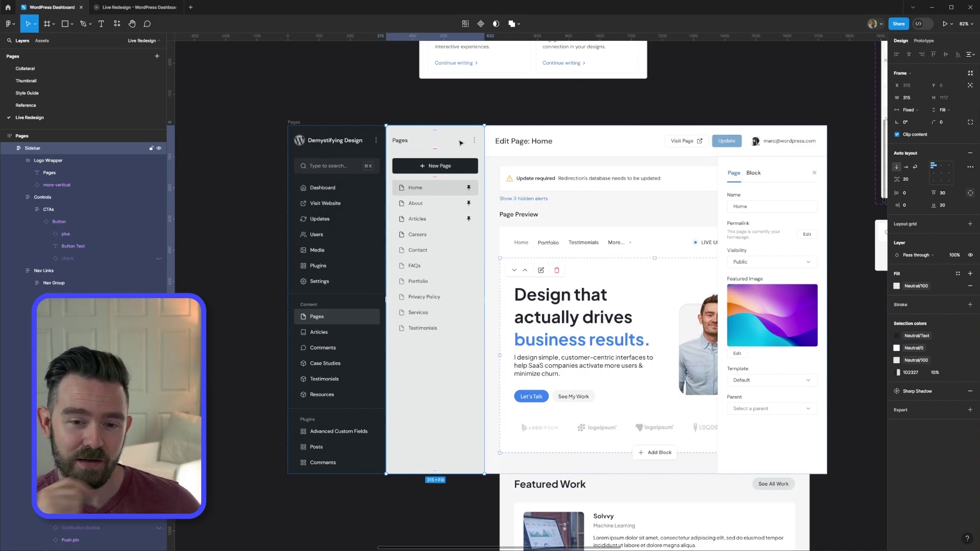
{"action": "key", "text": "Delete"}
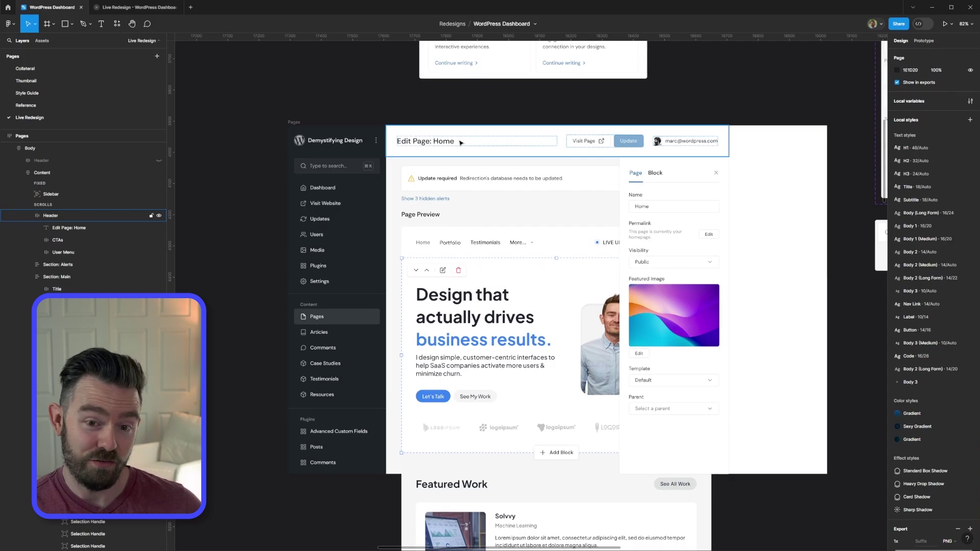
{"action": "key", "text": "ctrl+z"}
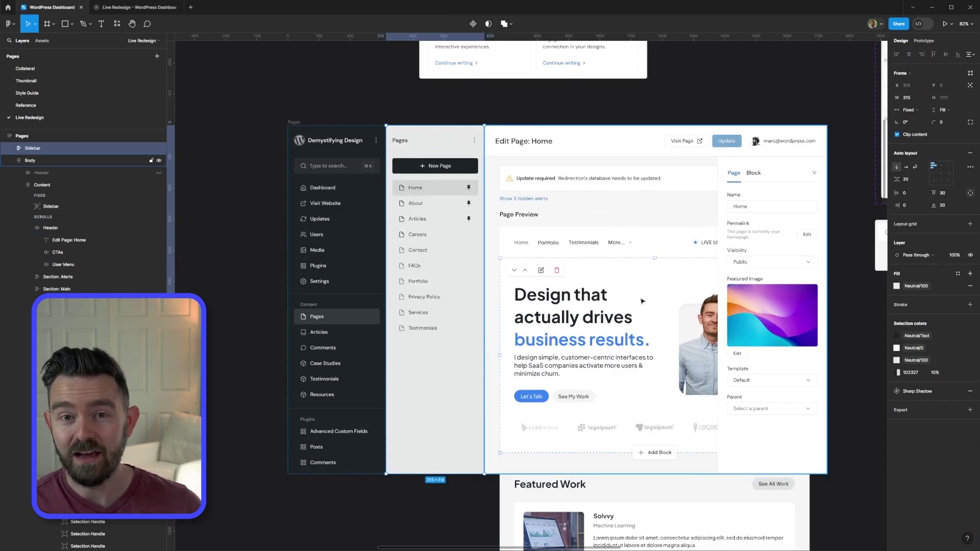
Clip the Pages frame's content so the preview sections do not extend below the screen
{"action": "key", "text": "Escape"}
{"action": "scroll", "coordinate": [361, 188], "scroll_direction": "down", "scroll_amount": 3}
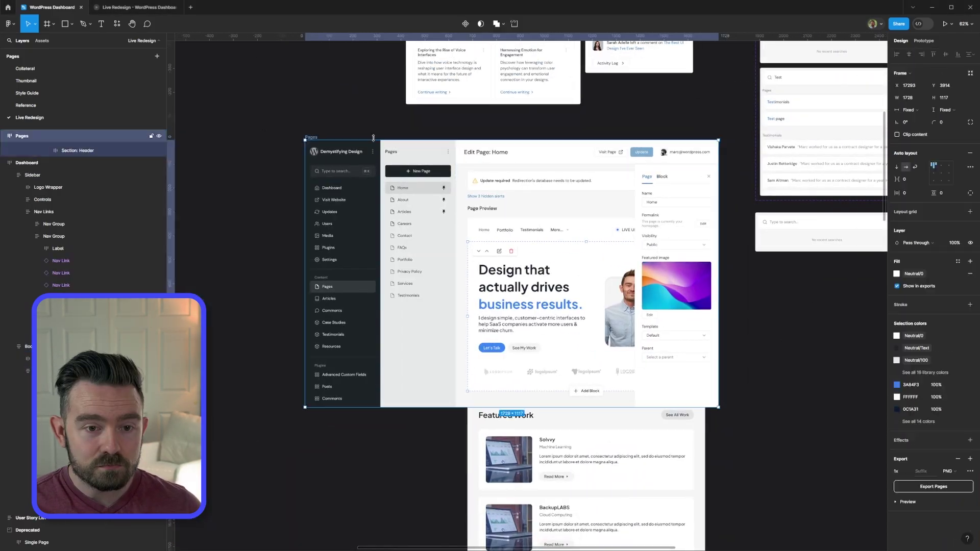
{"action": "scroll", "coordinate": [663, 208], "scroll_direction": "up", "scroll_amount": 5}
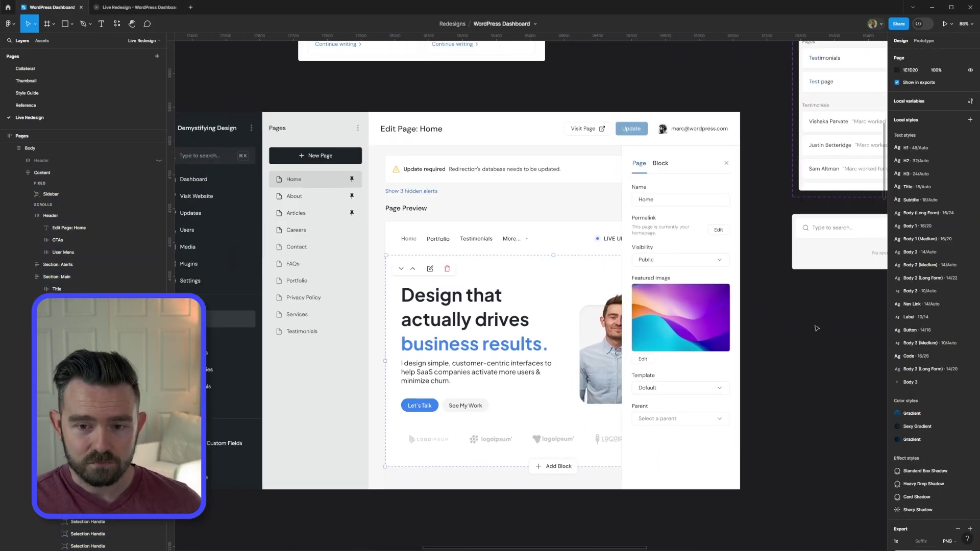
Narrow the Pages list to 275 and arrange the main content and page settings sidebar side by side with a gap of 0
{"action": "scroll", "coordinate": [817, 329], "scroll_direction": "down", "scroll_amount": 2}
{"action": "scroll", "coordinate": [402, 301], "scroll_direction": "up", "scroll_amount": 2}
{"action": "left_click", "coordinate": [403, 302]}
{"action": "left_click_drag", "start_coordinate": [460, 148], "coordinate": [448, 149]}
{"action": "left_click", "coordinate": [587, 159]}
{"action": "left_click_drag", "start_coordinate": [810, 175], "coordinate": [822, 175]}
{"action": "left_click", "coordinate": [796, 149], "text": "ctrl"}
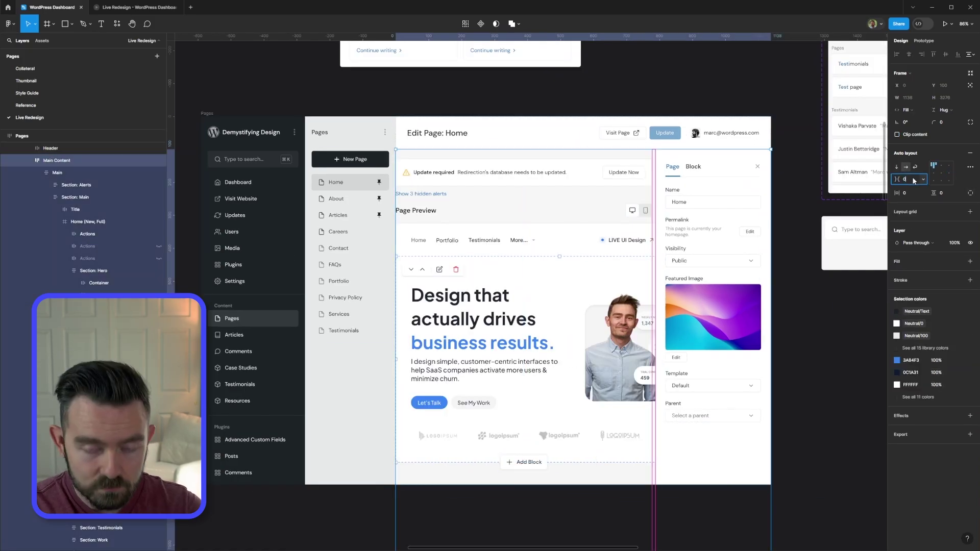
Select the page sections inside the preview's Home frame and centre them horizontally
{"action": "double_click", "coordinate": [567, 248]}
{"action": "double_click", "coordinate": [566, 247]}
{"action": "double_click", "coordinate": [566, 248]}
{"action": "left_click", "coordinate": [914, 98]}
{"action": "left_click", "coordinate": [93, 271]}
{"action": "left_click", "coordinate": [93, 320], "text": "shift"}
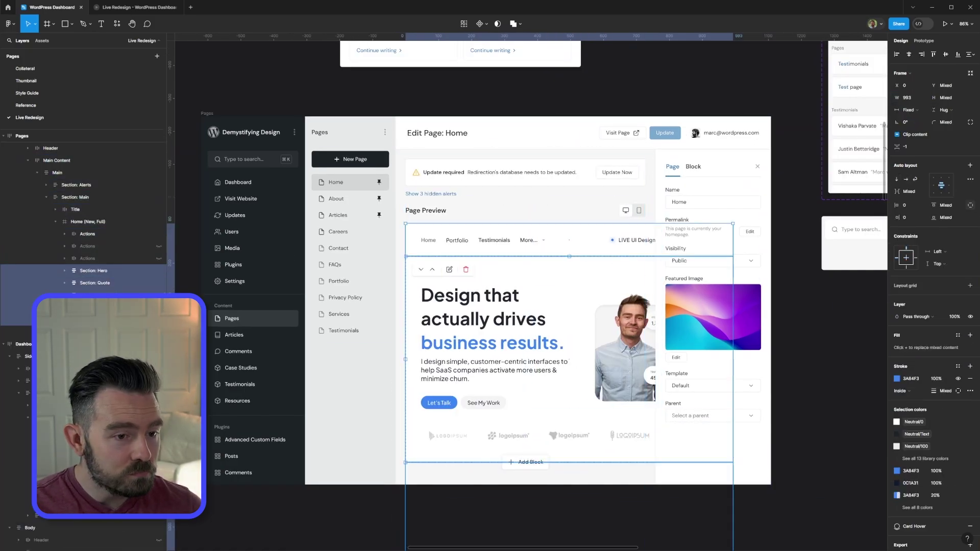
{"action": "left_click", "coordinate": [909, 54]}
Narrow the preview's page sections to a width of 728, fitting them beside the page settings sidebar
{"action": "scroll", "coordinate": [294, 189], "scroll_direction": "down", "scroll_amount": 2}
{"action": "double_click", "coordinate": [428, 308]}
{"action": "double_click", "coordinate": [429, 308]}
{"action": "left_click", "coordinate": [914, 98]}
{"action": "key", "text": "ctrl+z"}
{"action": "left_click", "coordinate": [845, 369]}
{"action": "scroll", "coordinate": [845, 369], "scroll_direction": "down", "scroll_amount": 1}
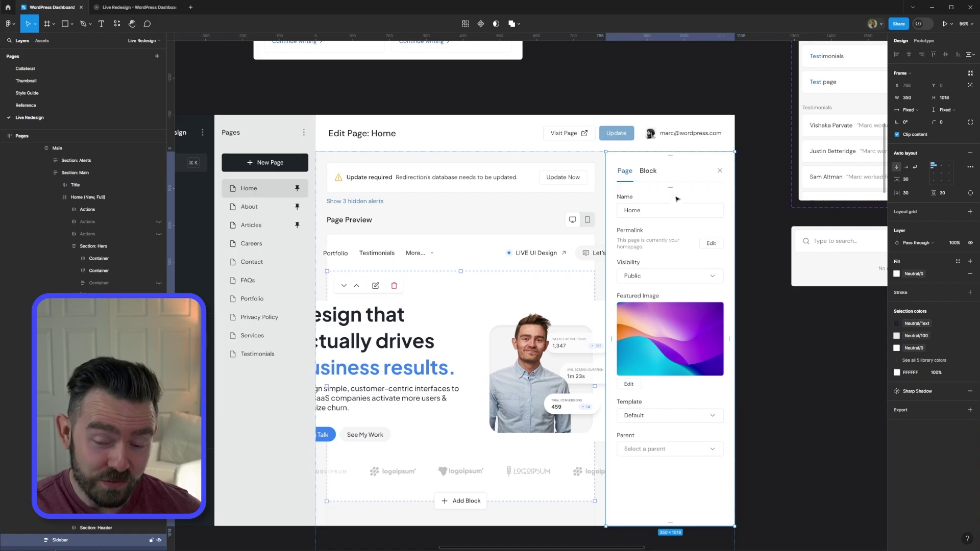
Try absolute positioning on the page settings sidebar so it overlays the preview content, and undo it
{"action": "left_click", "coordinate": [971, 86]}
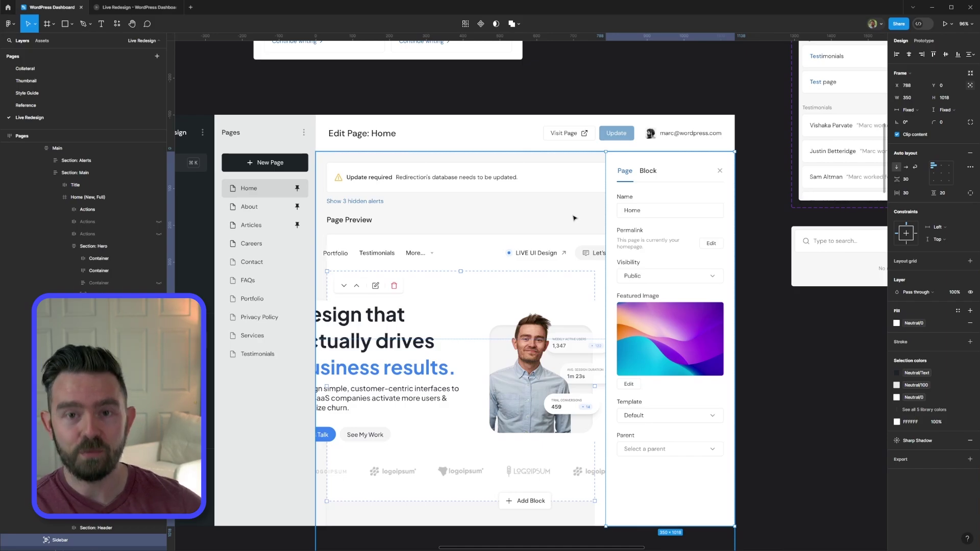
{"action": "left_click", "coordinate": [546, 283]}
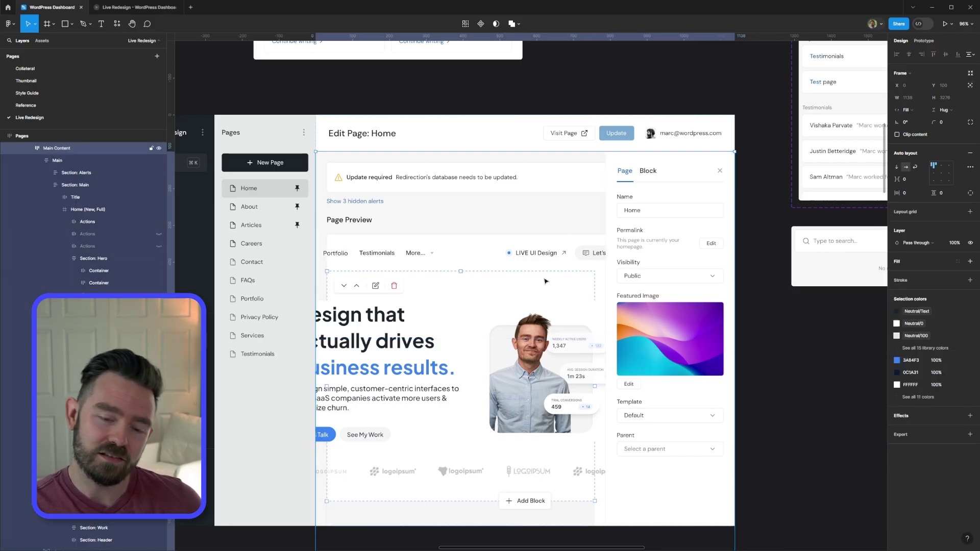
{"action": "double_click", "coordinate": [546, 283]}
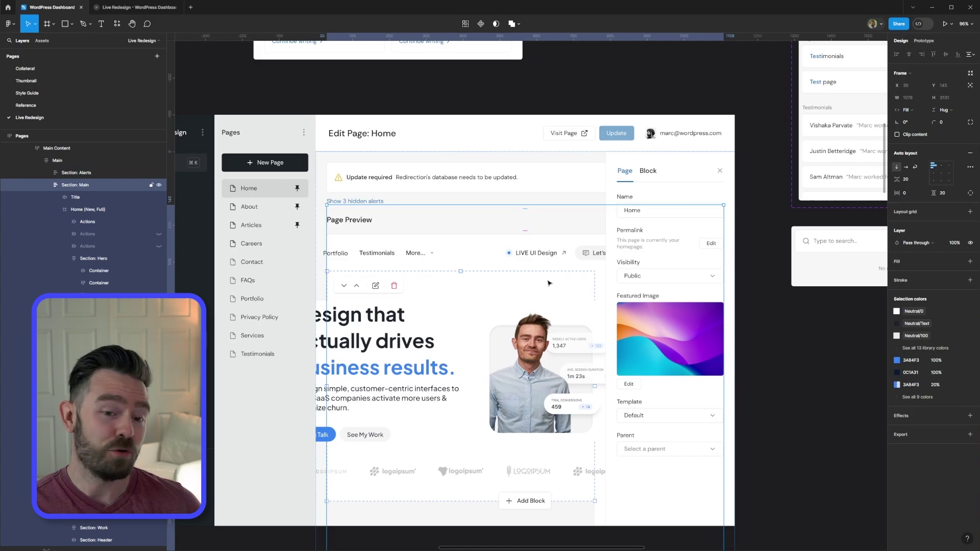
{"action": "double_click", "coordinate": [547, 282]}
{"action": "double_click", "coordinate": [576, 286]}
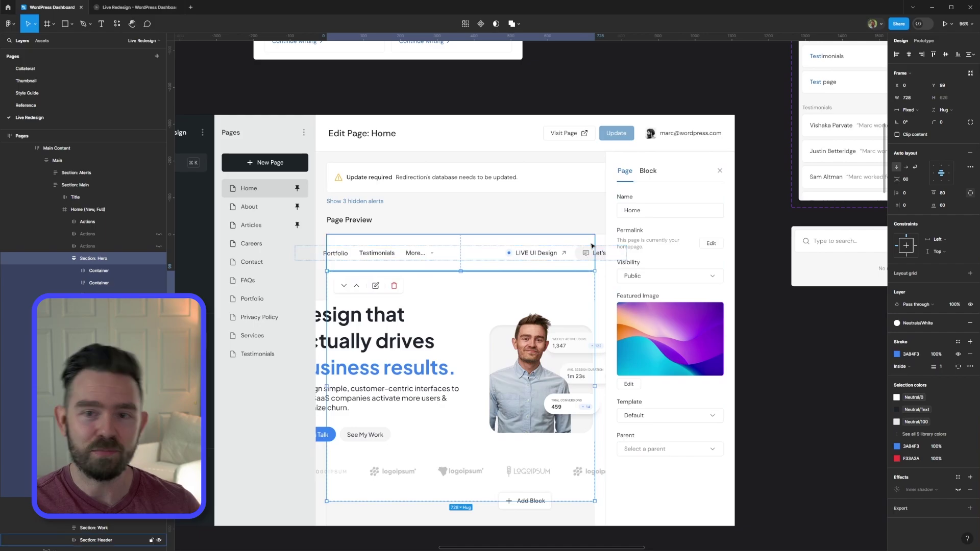
{"action": "left_click", "coordinate": [658, 217]}
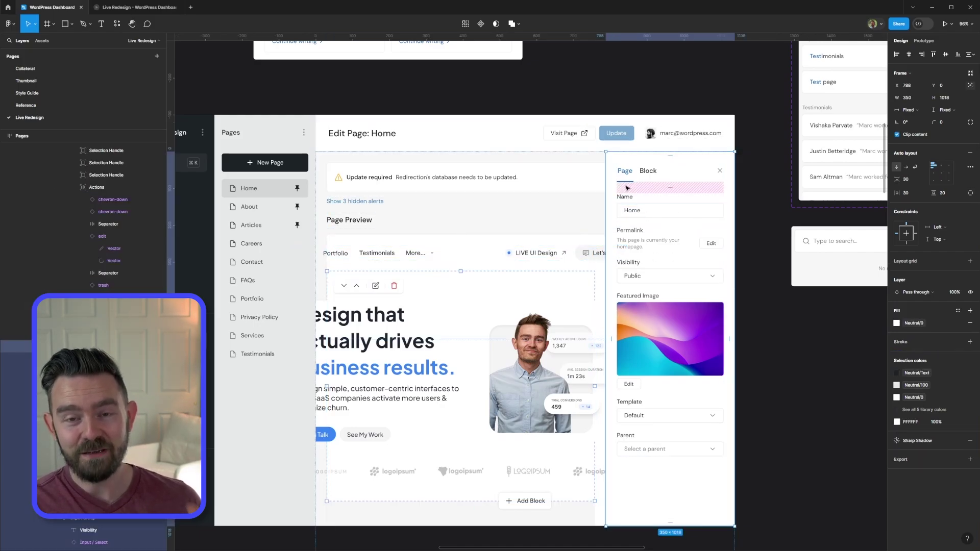
{"action": "key", "text": "ctrl+z"}
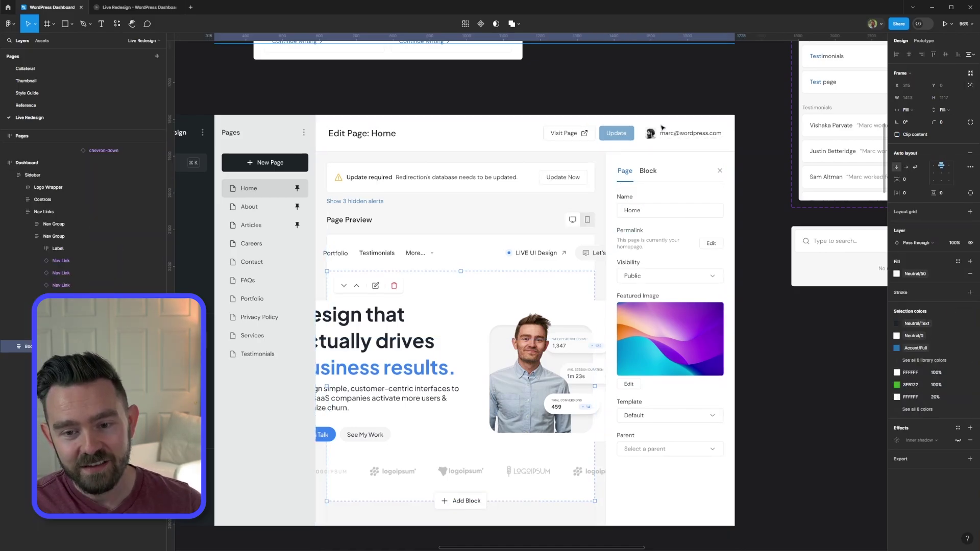
{"action": "key", "text": "ctrl+z"}
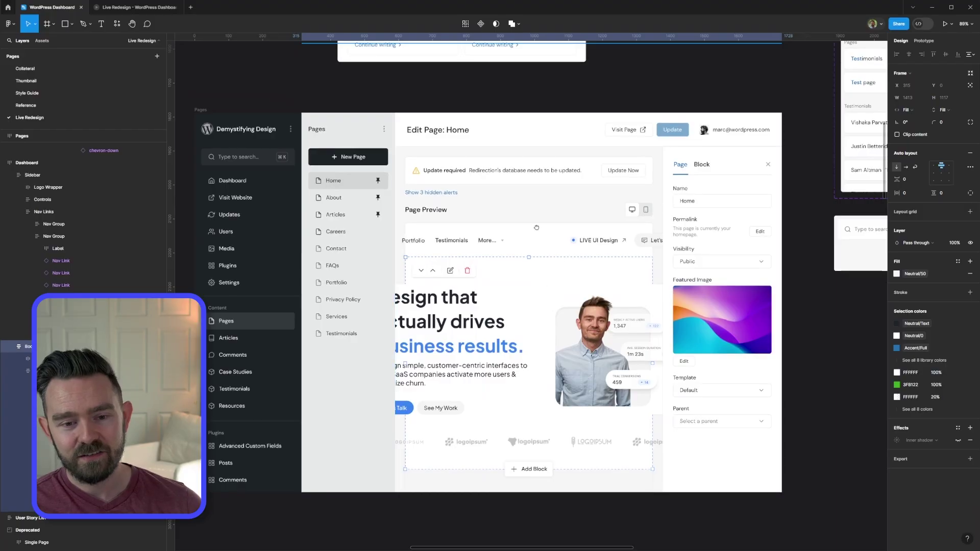
Hide the Pages list sidebar on the Edit Page screen
{"action": "scroll", "coordinate": [393, 303], "scroll_direction": "down", "scroll_amount": 2}
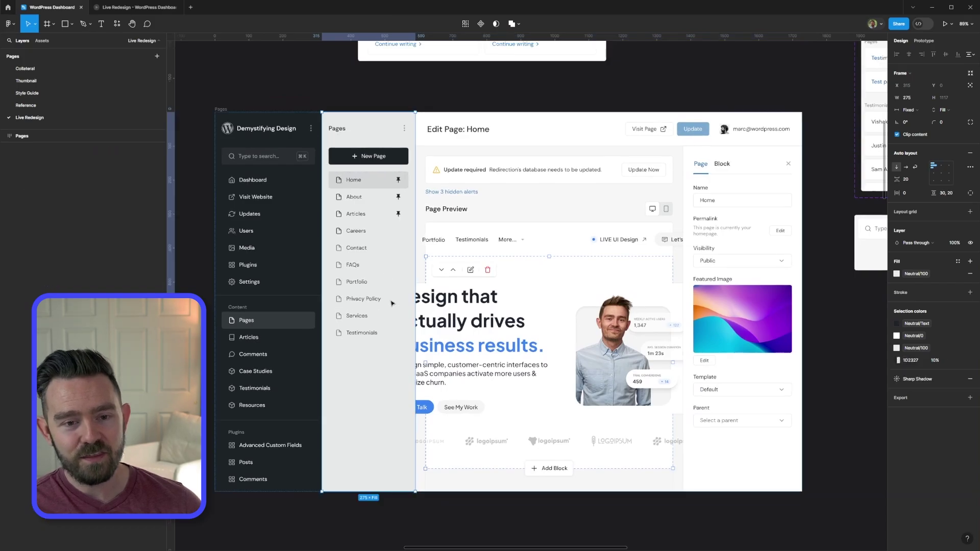
{"action": "left_click", "coordinate": [393, 303]}
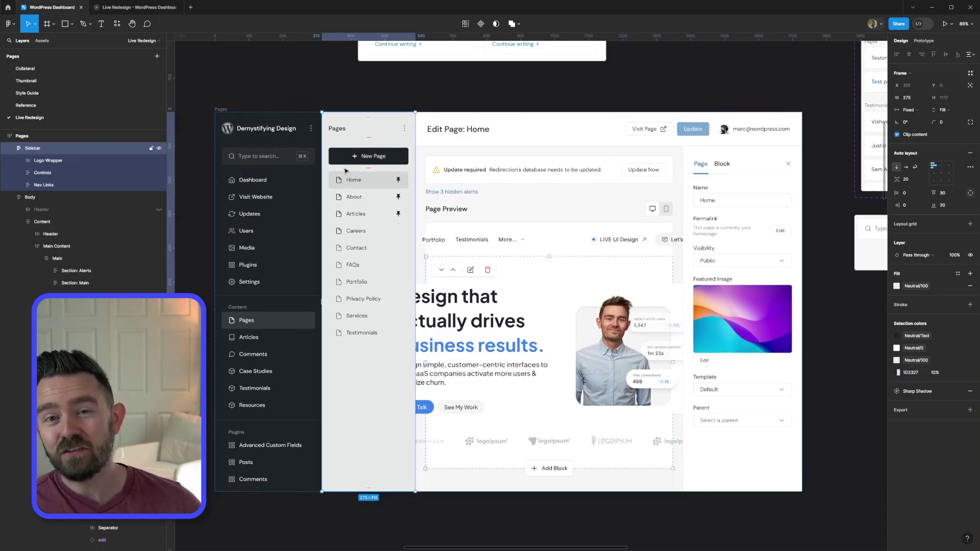
{"action": "left_click", "coordinate": [159, 149]}
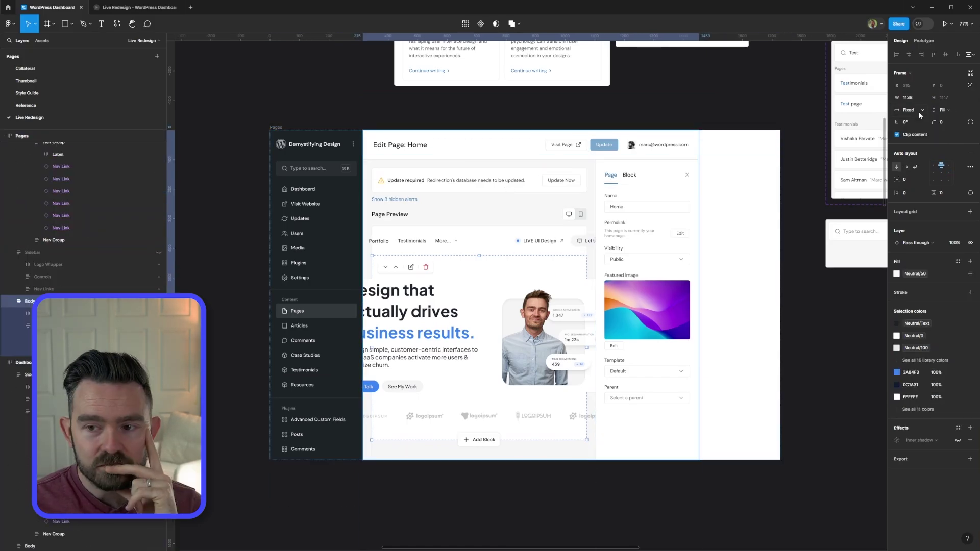
Make the body fill the space freed by the Pages list and widen the preview sections to match
{"action": "scroll", "coordinate": [354, 335], "scroll_direction": "up", "scroll_amount": 5}
{"action": "left_click", "coordinate": [731, 206]}
{"action": "key", "text": "Escape"}
{"action": "key", "text": "ctrl+minus"}
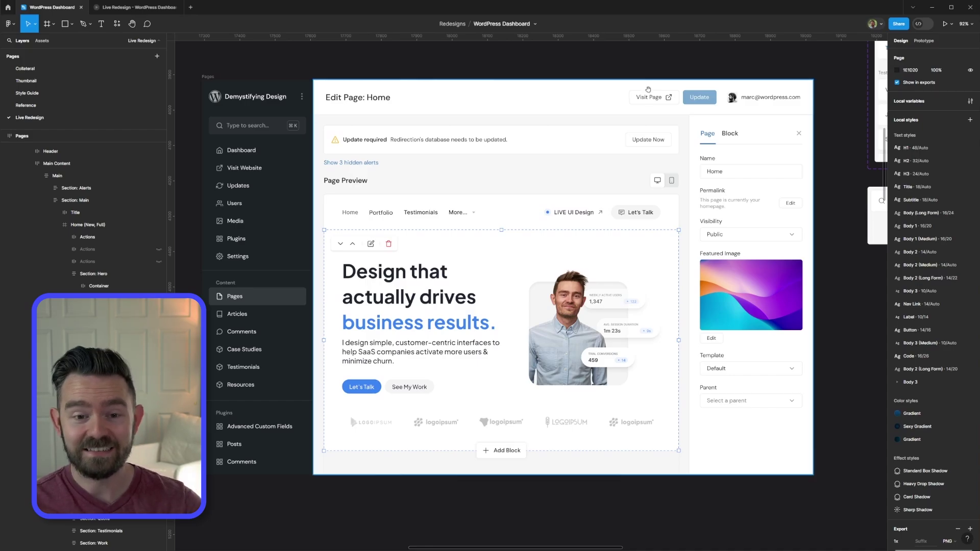
Replace the main navigation with a dark Pages sidebar holding a back arrow, search field, New Page button and All Pages list
{"action": "scroll", "coordinate": [385, 247], "scroll_direction": "up", "scroll_amount": 2}
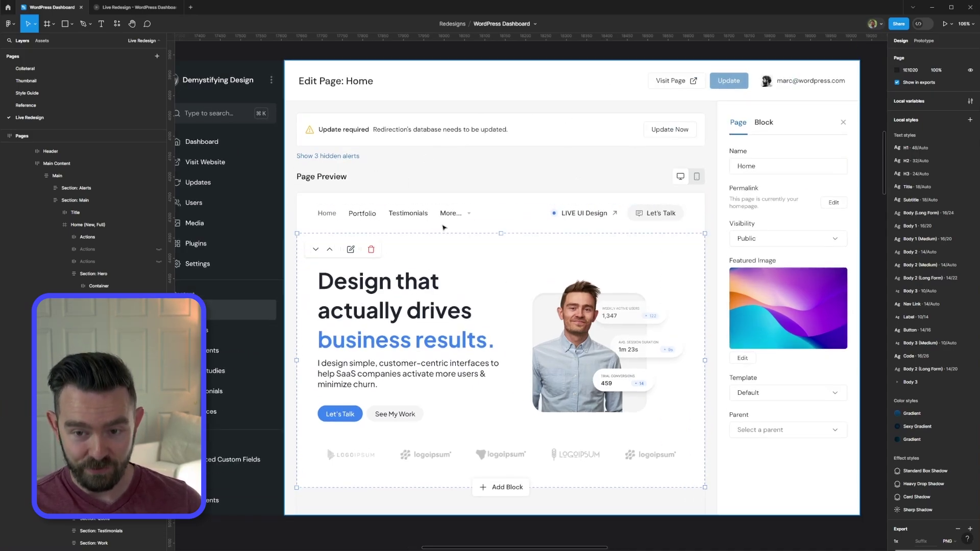
{"action": "scroll", "coordinate": [442, 228], "scroll_direction": "down", "scroll_amount": 2}
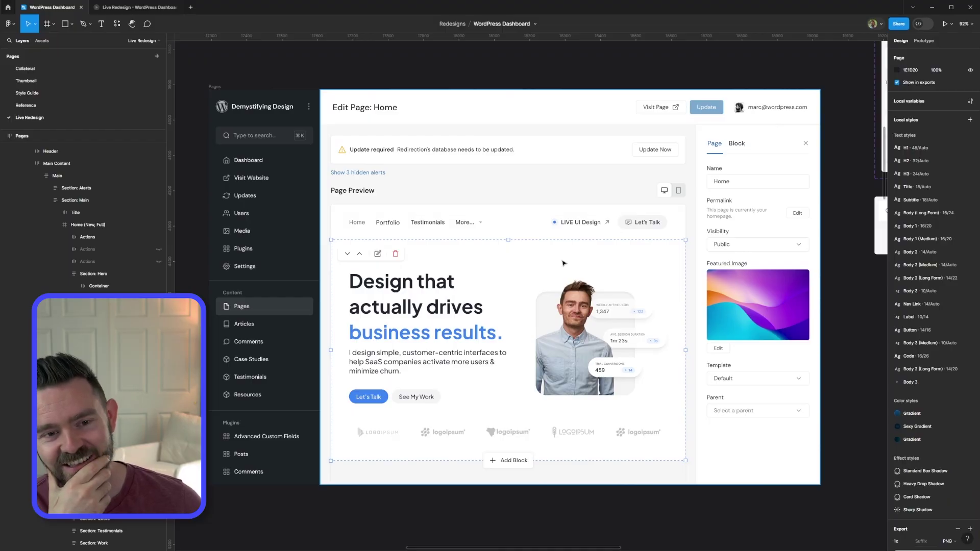
{"action": "left_click_drag", "start_coordinate": [297, 59], "coordinate": [323, 73]}
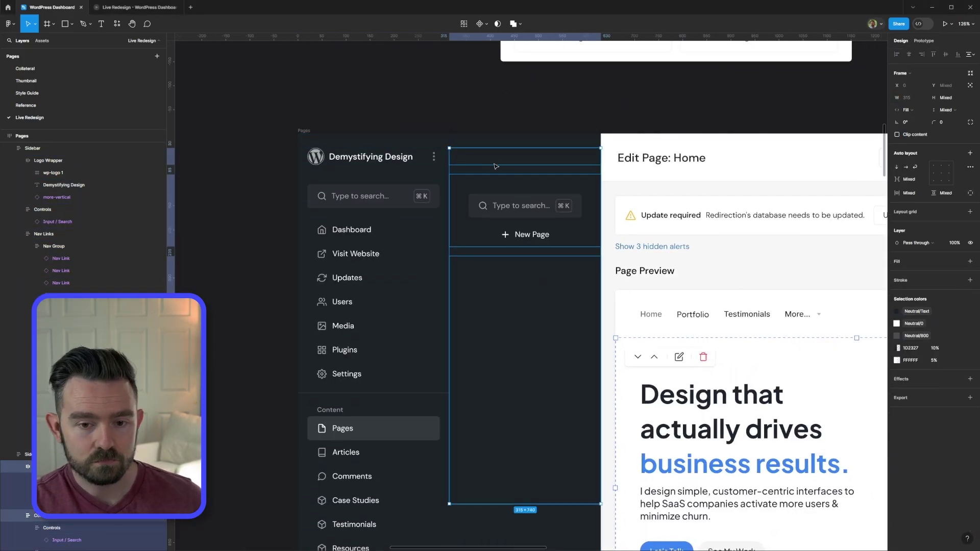
{"action": "left_click", "coordinate": [556, 246]}
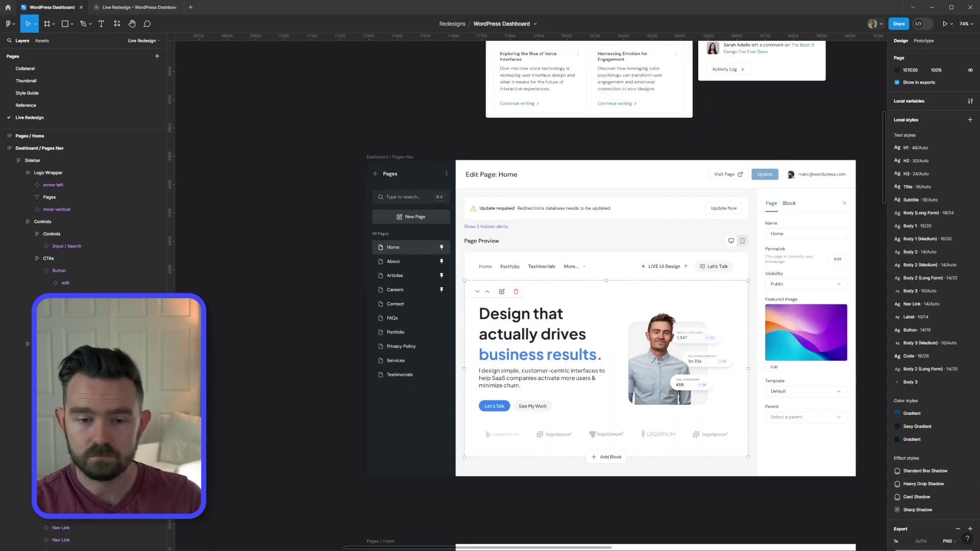
Replace the Edit Page content on the Dashboard / Pages Nav screen with the Dashboard screen's welcome hero and widgets
{"action": "scroll", "coordinate": [465, 278], "scroll_direction": "down", "scroll_amount": 5}
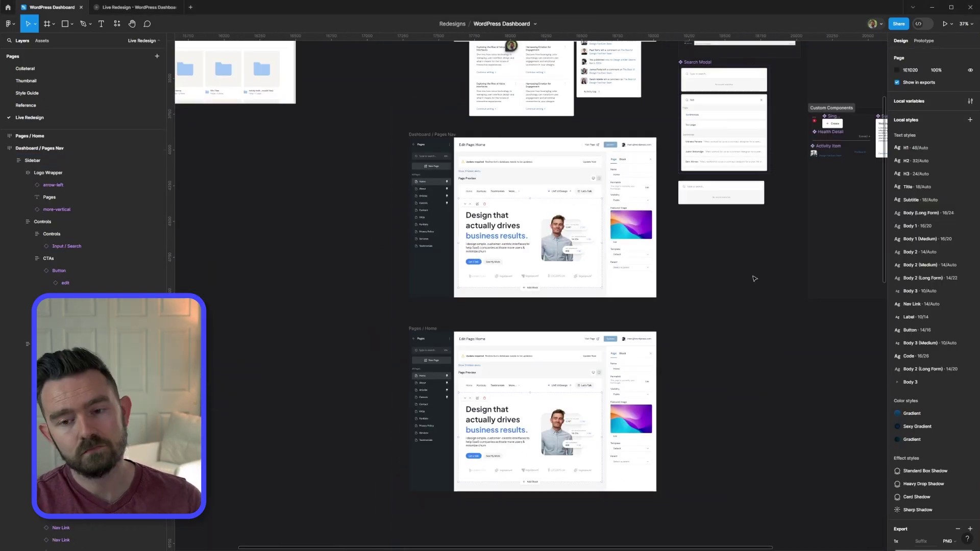
{"action": "key", "text": "shift+e"}
{"action": "key", "text": "shift+e"}
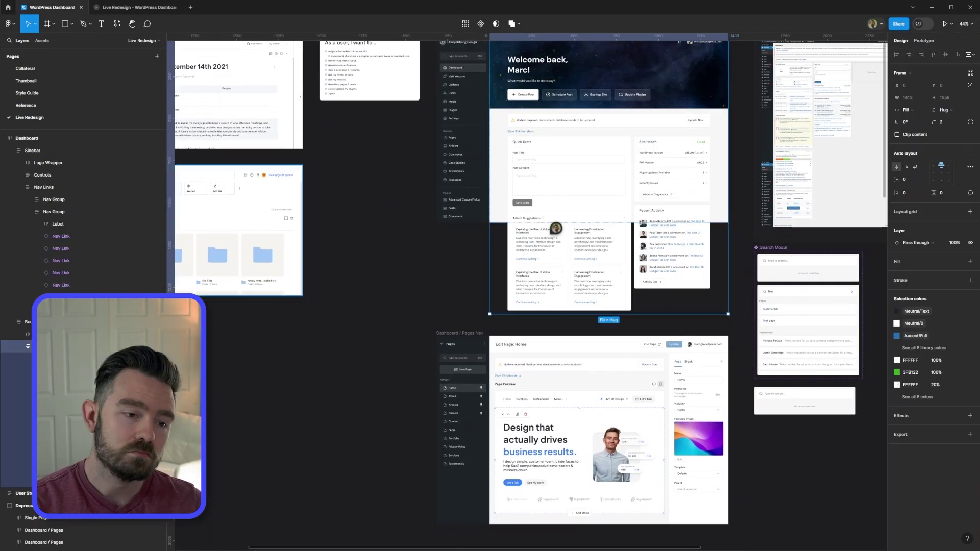
{"action": "scroll", "coordinate": [481, 243], "scroll_direction": "up", "scroll_amount": 5}
{"action": "scroll", "coordinate": [481, 243], "scroll_direction": "down", "scroll_amount": 5}
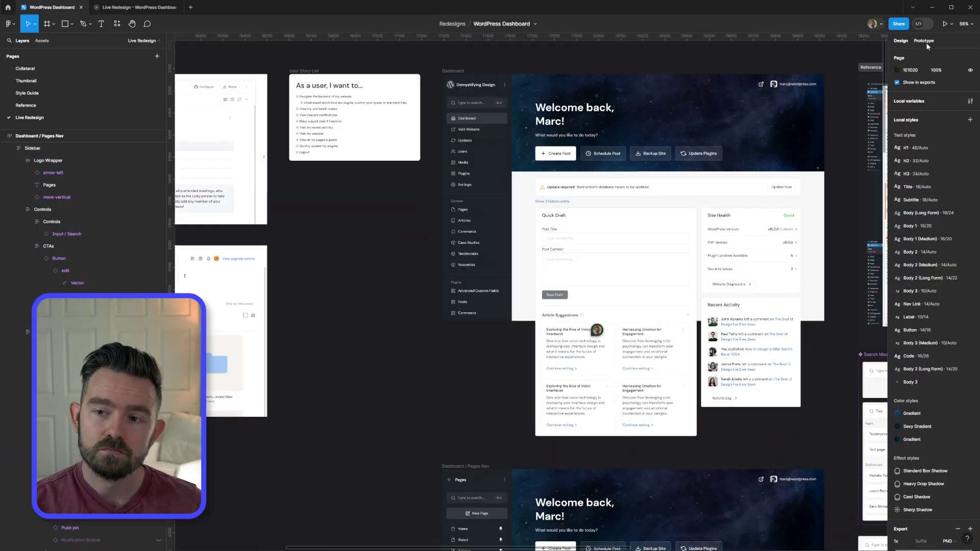
Add prototype connections from the Pages sidebar's back arrow to Dashboard, its search field to Search Modal, and its Home link to Pages / Home
{"action": "key", "text": "shift+e"}
{"action": "scroll", "coordinate": [419, 175], "scroll_direction": "down", "scroll_amount": 2}
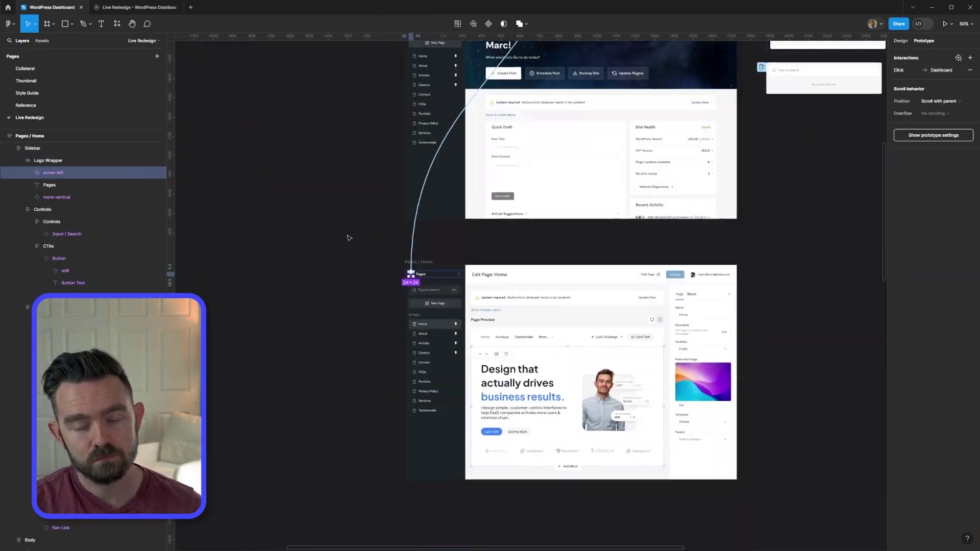
{"action": "scroll", "coordinate": [409, 273], "scroll_direction": "up", "scroll_amount": 5}
{"action": "left_click", "coordinate": [461, 220]}
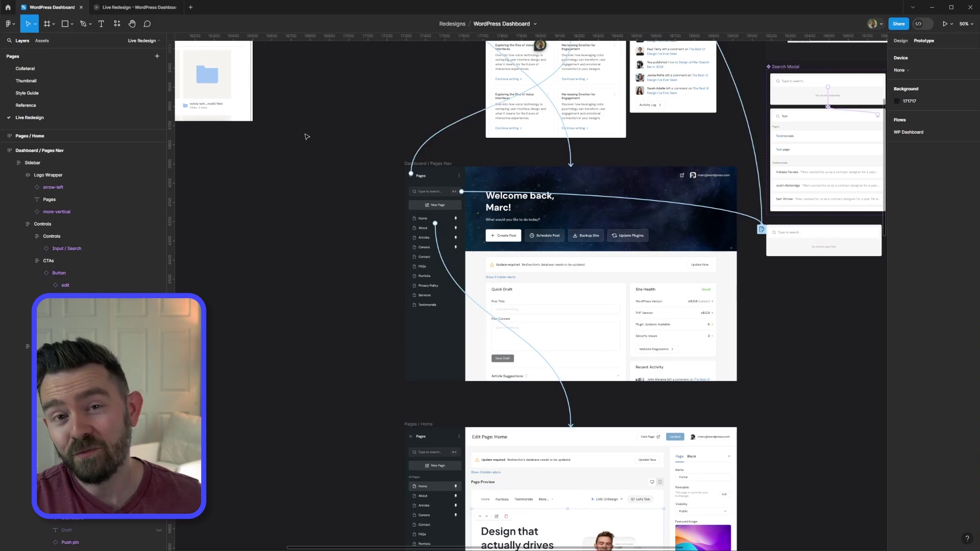
Hide the All Pages label and restyle the New Page button as a left-aligned outlined button with a plus icon
{"action": "scroll", "coordinate": [305, 199], "scroll_direction": "up", "scroll_amount": 3}
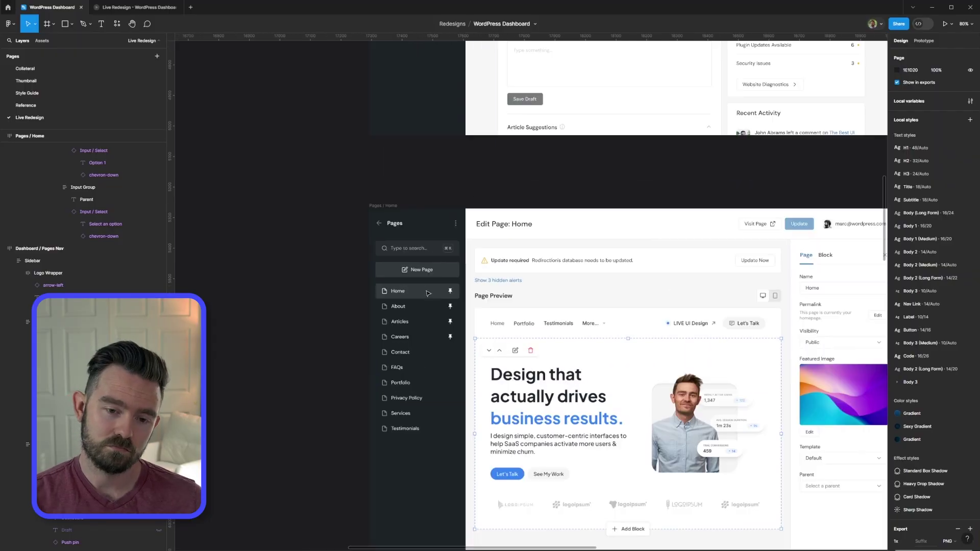
{"action": "scroll", "coordinate": [427, 293], "scroll_direction": "down", "scroll_amount": 2}
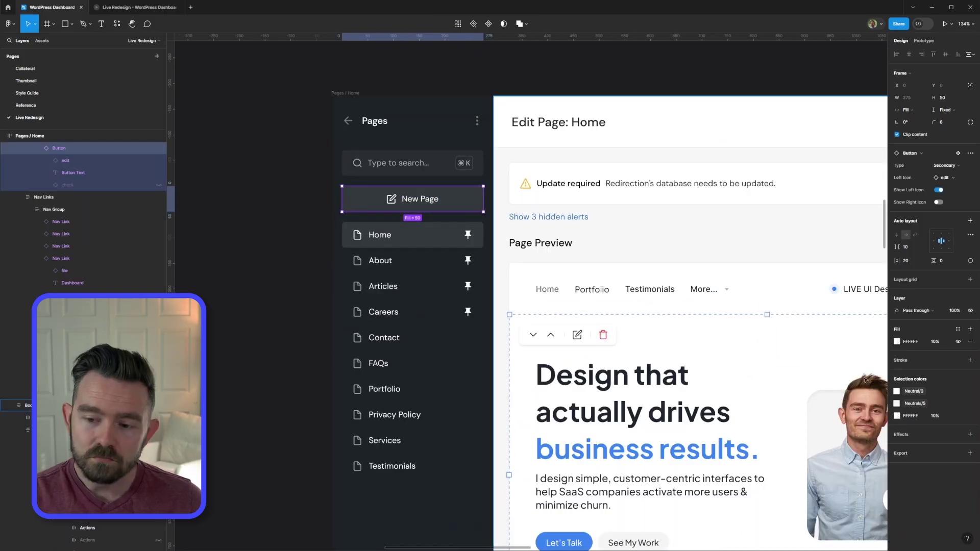
{"action": "key", "text": "Return"}
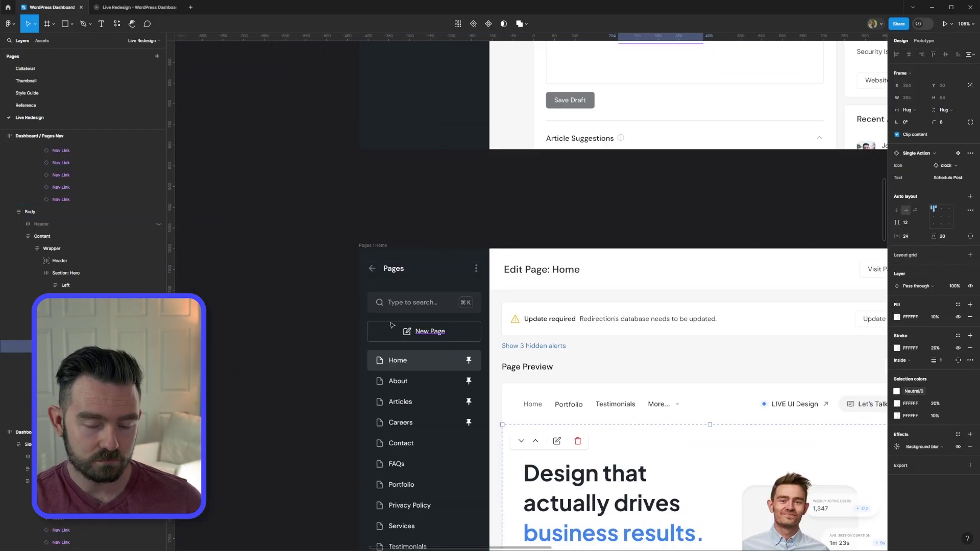
{"action": "scroll", "coordinate": [440, 339], "scroll_direction": "up", "scroll_amount": 3}
{"action": "left_click", "coordinate": [518, 292], "text": "ctrl"}
{"action": "scroll", "coordinate": [523, 102], "scroll_direction": "down", "scroll_amount": 3}
{"action": "left_click", "coordinate": [523, 101]}
Test the prototype by opening the Pages navigation from the Dashboard and going back
{"action": "left_click", "coordinate": [453, 228]}
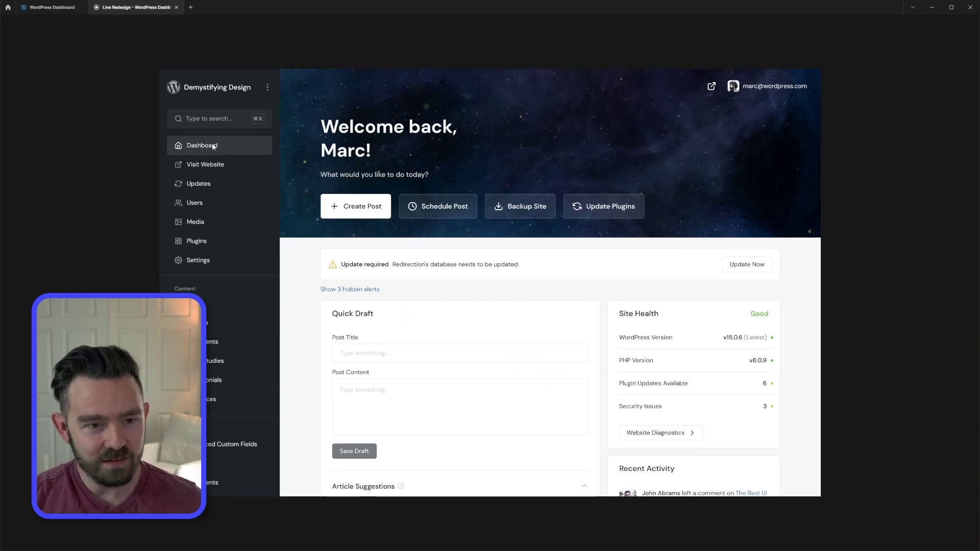
{"action": "left_click", "coordinate": [204, 301]}
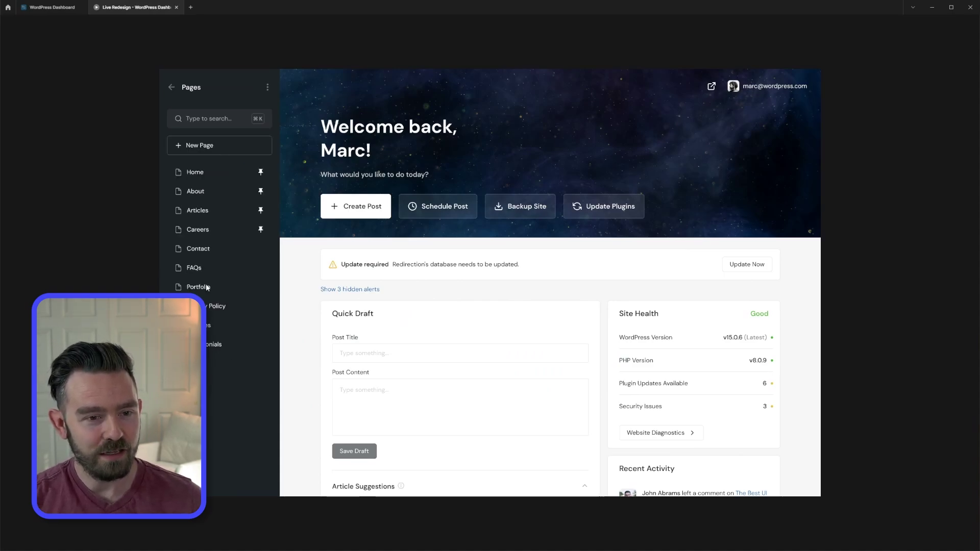
{"action": "left_click", "coordinate": [172, 87]}
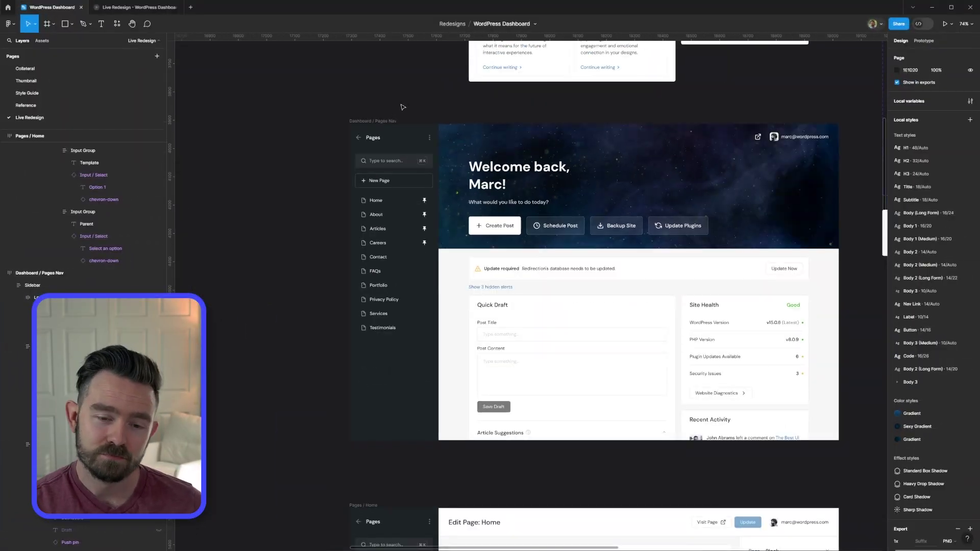
Paste a copy of the Pages sidebar into the Dashboard screen and open the Pages back arrow's navigation interaction
{"action": "scroll", "coordinate": [488, 127], "scroll_direction": "up", "scroll_amount": 3}
{"action": "scroll", "coordinate": [414, 137], "scroll_direction": "down", "scroll_amount": 4}
{"action": "left_click", "coordinate": [414, 138], "text": "ctrl"}
{"action": "scroll", "coordinate": [324, 184], "scroll_direction": "up", "scroll_amount": 2}
{"action": "key", "text": "ctrl+v"}
{"action": "key", "text": "ctrl+Tab"}
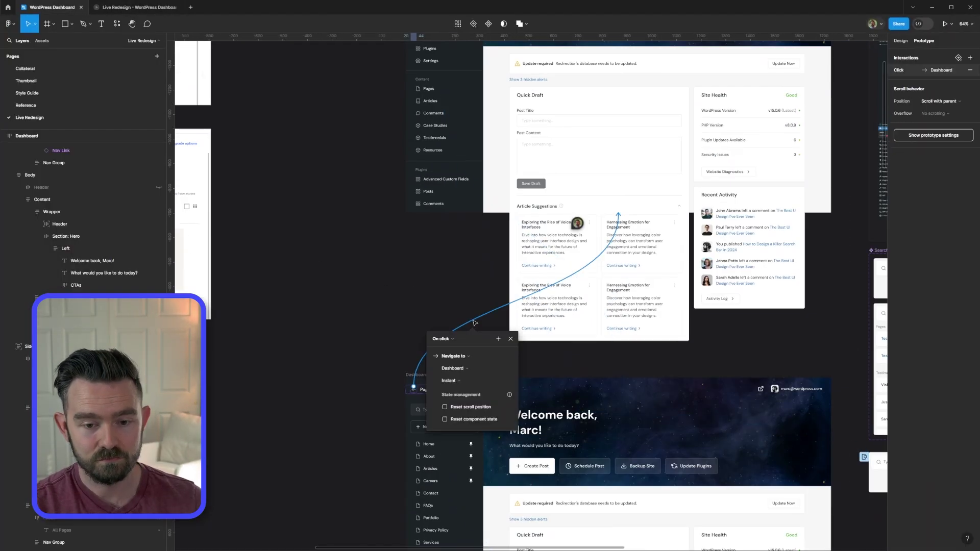
{"action": "left_click_drag", "start_coordinate": [415, 394], "coordinate": [415, 361]}
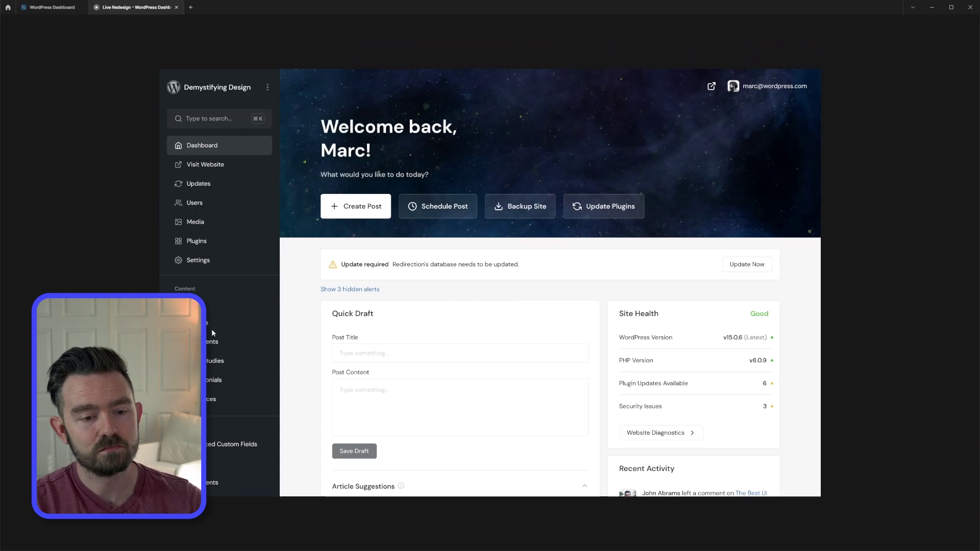
Add an Edit Page screen variant with the main navigation sidebar and Pages highlighted, placed above the existing Pages / Home screen
{"action": "key", "text": "ctrl+Tab"}
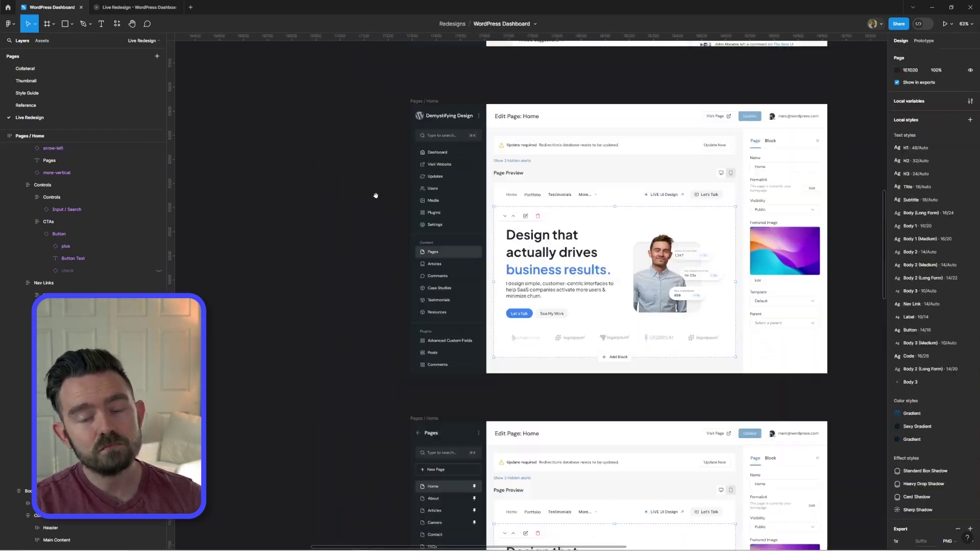
{"action": "key", "text": "ctrl+Tab"}
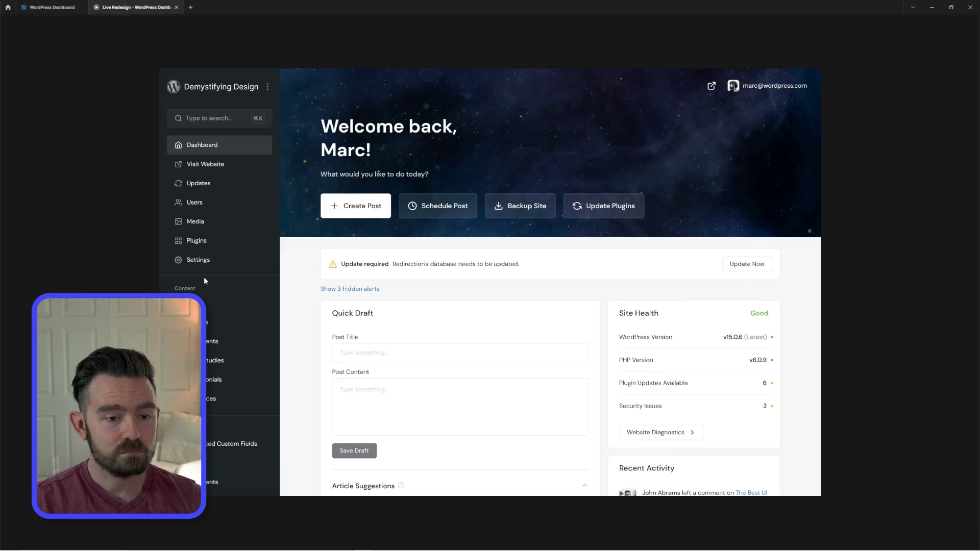
{"action": "key", "text": "ctrl+Tab"}
{"action": "key", "text": "shift+2"}
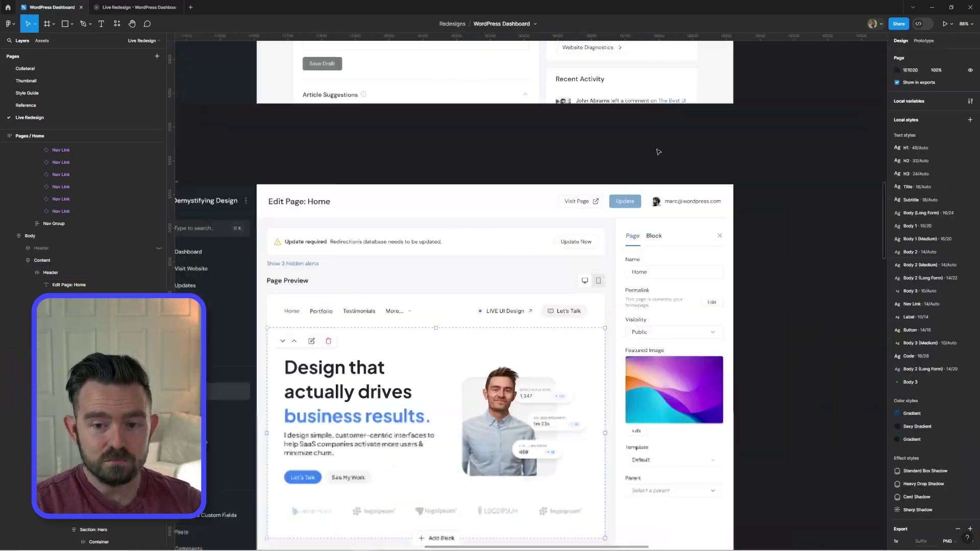
Test the prototype flow from Dashboard to Pages to the Home edit screen, then back to the main navigation and Dashboard
{"action": "key", "text": "ctrl+Tab"}
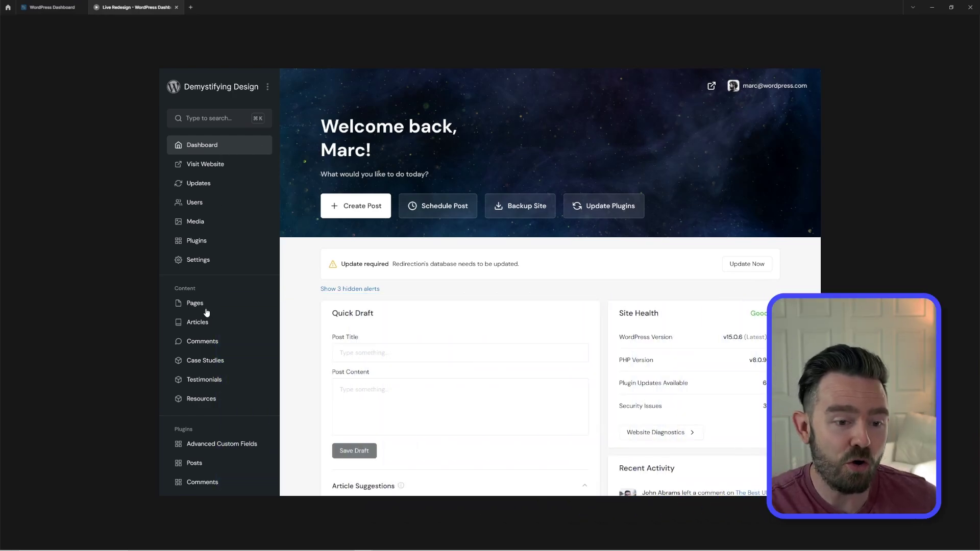
{"action": "left_click", "coordinate": [198, 308]}
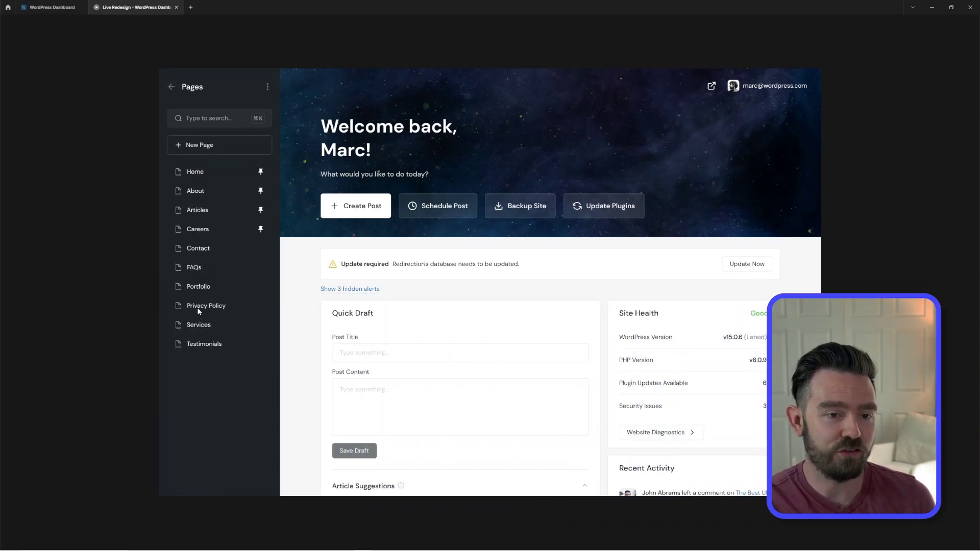
{"action": "left_click", "coordinate": [215, 178]}
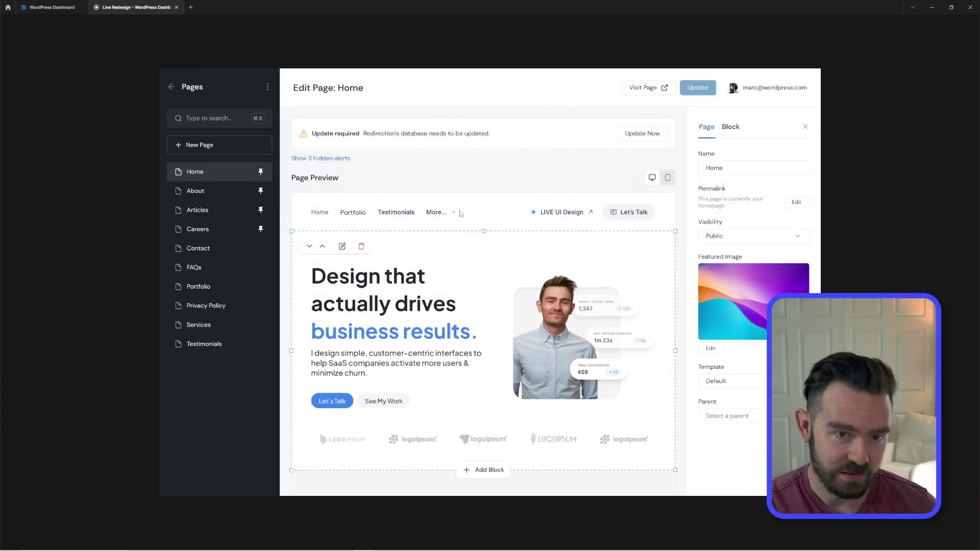
{"action": "left_click", "coordinate": [172, 89]}
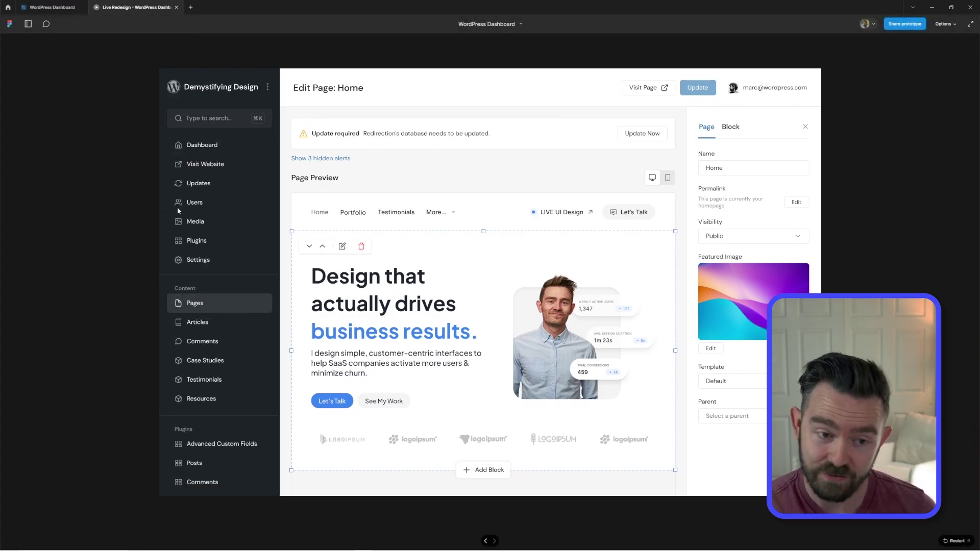
{"action": "left_click", "coordinate": [209, 144]}
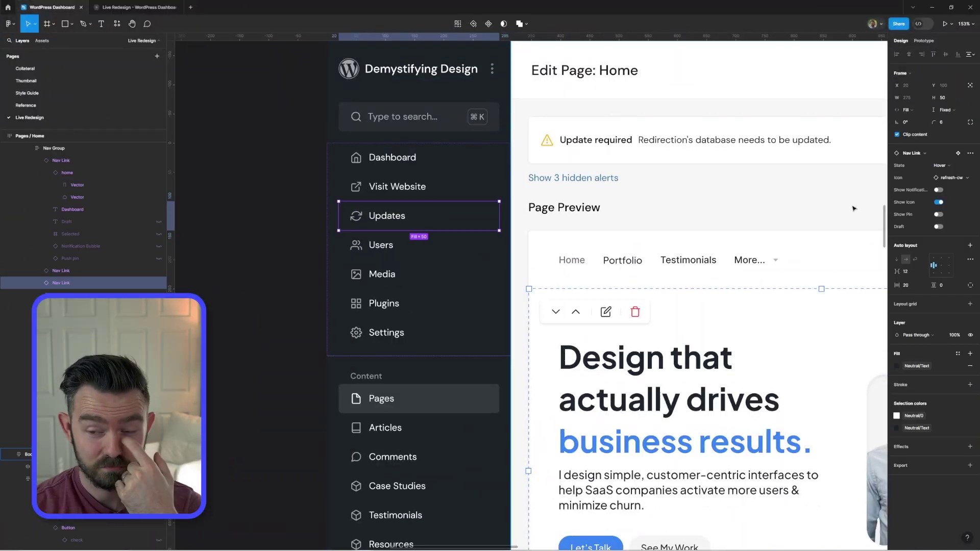
Show notification badges of 3 on Updates and 12 on Comments in the main navigation
{"action": "key", "text": "Escape"}
{"action": "scroll", "coordinate": [453, 224], "scroll_direction": "down", "scroll_amount": 5}
Add the draft entries Untitled page, Untitled page 2, FAQ Archive 3 and Careers copy 2 to the Pages list
{"action": "scroll", "coordinate": [453, 224], "scroll_direction": "down", "scroll_amount": 5}
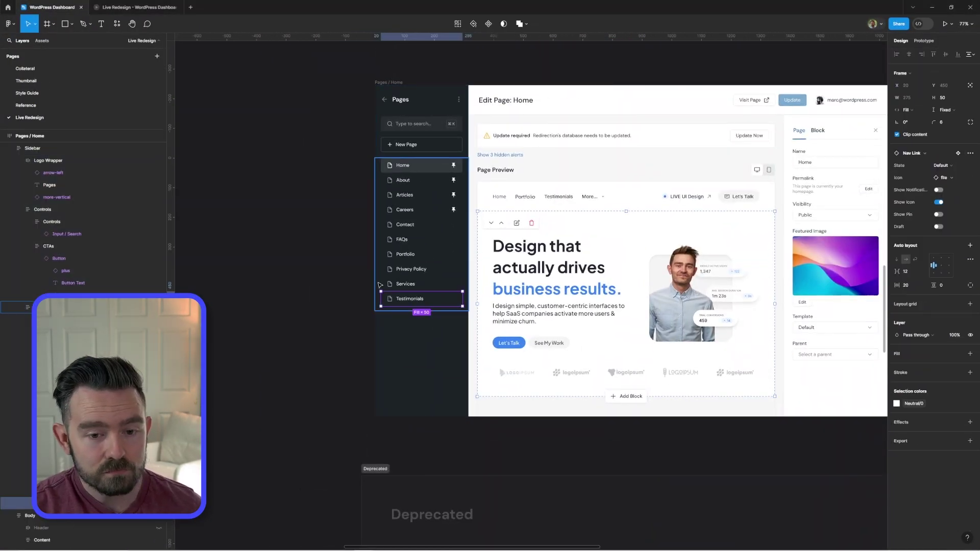
{"action": "scroll", "coordinate": [460, 265], "scroll_direction": "up", "scroll_amount": 3}
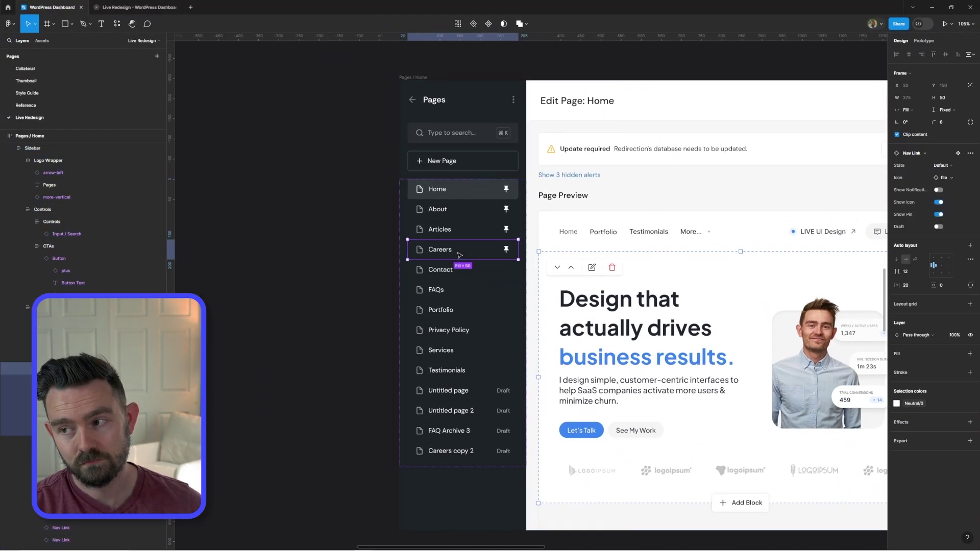
{"action": "double_click", "coordinate": [472, 269]}
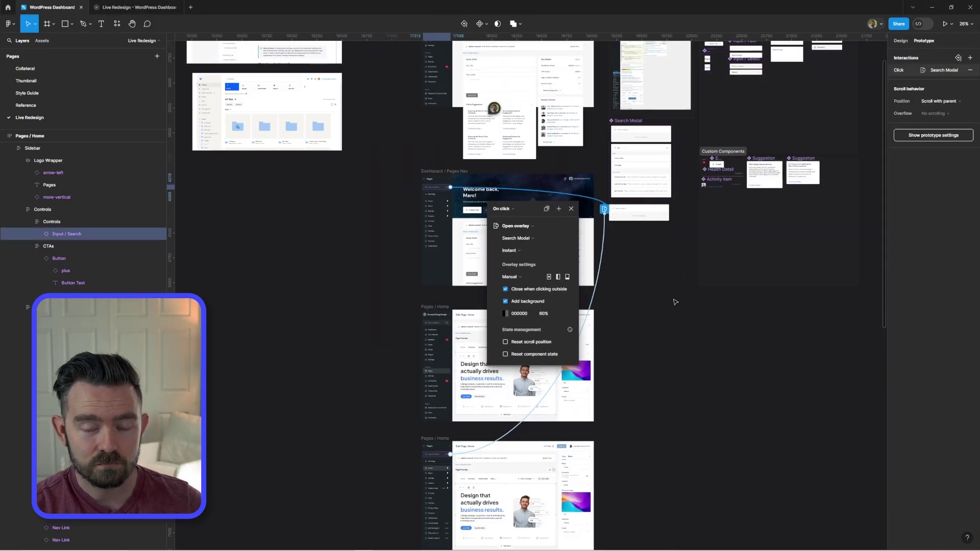
Add a sidebar toggle to the Edit Page header and duplicate both Edit Page screens with the page settings sidebar hidden
{"action": "scroll", "coordinate": [655, 301], "scroll_direction": "up", "scroll_amount": 3}
{"action": "scroll", "coordinate": [655, 302], "scroll_direction": "down", "scroll_amount": 3}
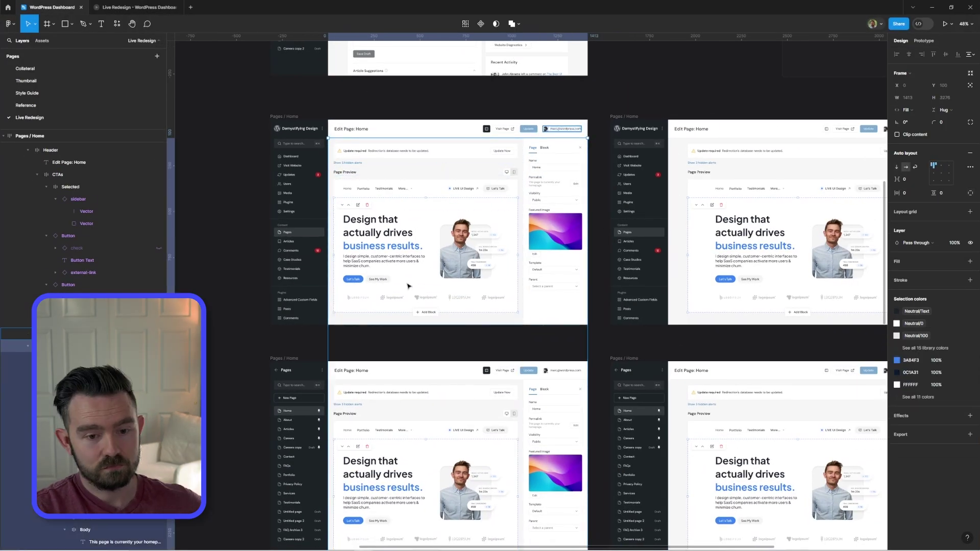
{"action": "scroll", "coordinate": [409, 286], "scroll_direction": "down", "scroll_amount": 3}
{"action": "left_click_drag", "start_coordinate": [512, 428], "coordinate": [512, 428]}
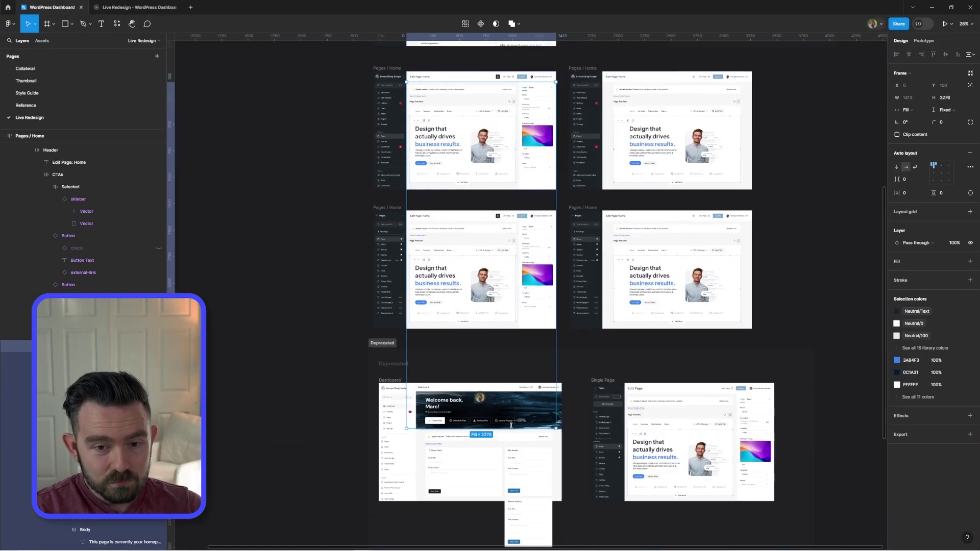
Review the finished Dashboard in the prototype, from the welcome hero down to Article Suggestions and Recent Activity
{"action": "key", "text": "ctrl+Tab"}
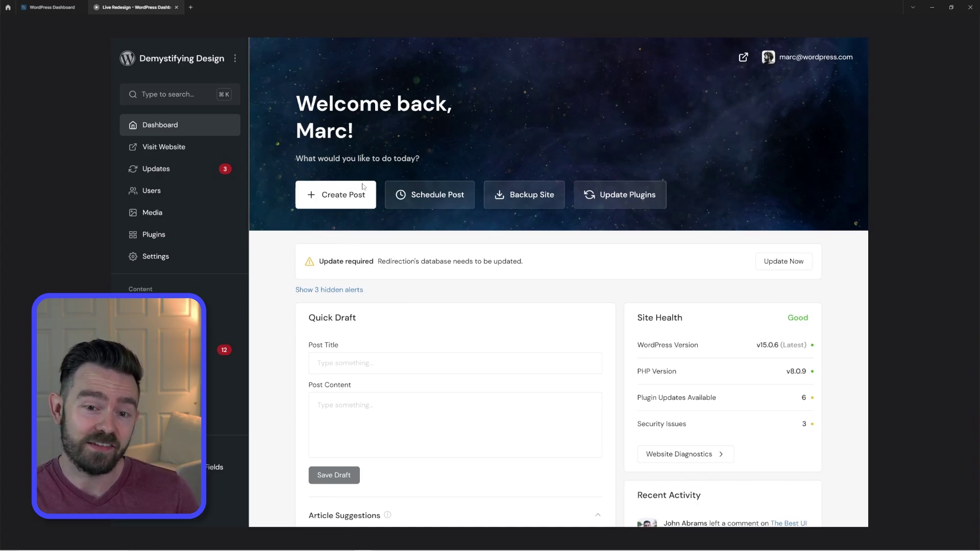
{"action": "scroll", "coordinate": [559, 229], "scroll_direction": "down", "scroll_amount": 3}
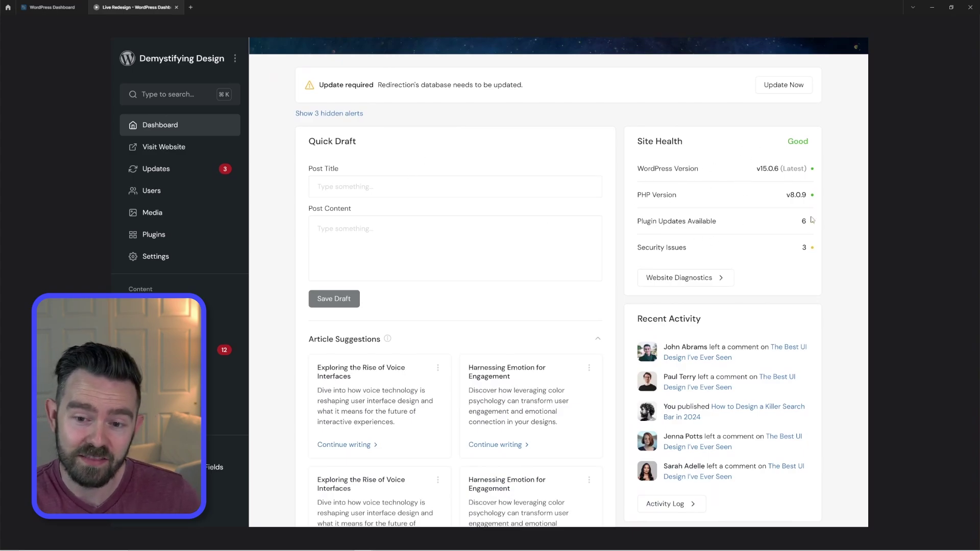
{"action": "scroll", "coordinate": [708, 214], "scroll_direction": "down", "scroll_amount": 1}
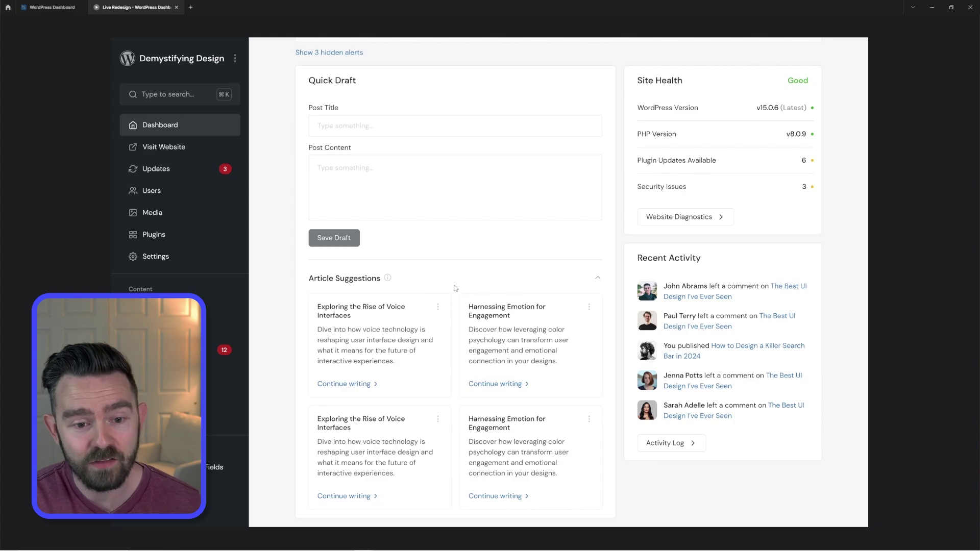
{"action": "scroll", "coordinate": [458, 410], "scroll_direction": "up", "scroll_amount": 2}
{"action": "scroll", "coordinate": [457, 410], "scroll_direction": "up", "scroll_amount": 2}
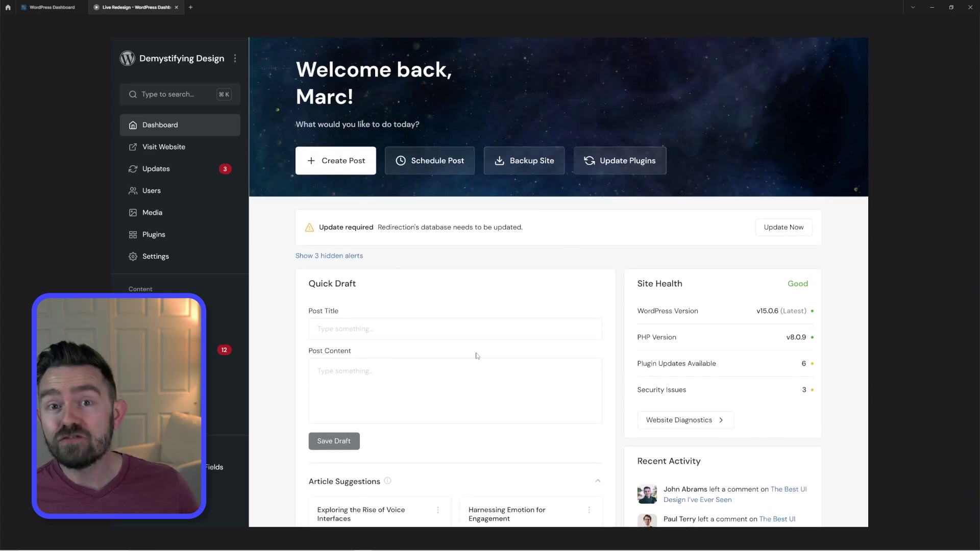
{"action": "scroll", "coordinate": [477, 356], "scroll_direction": "up", "scroll_amount": 1}
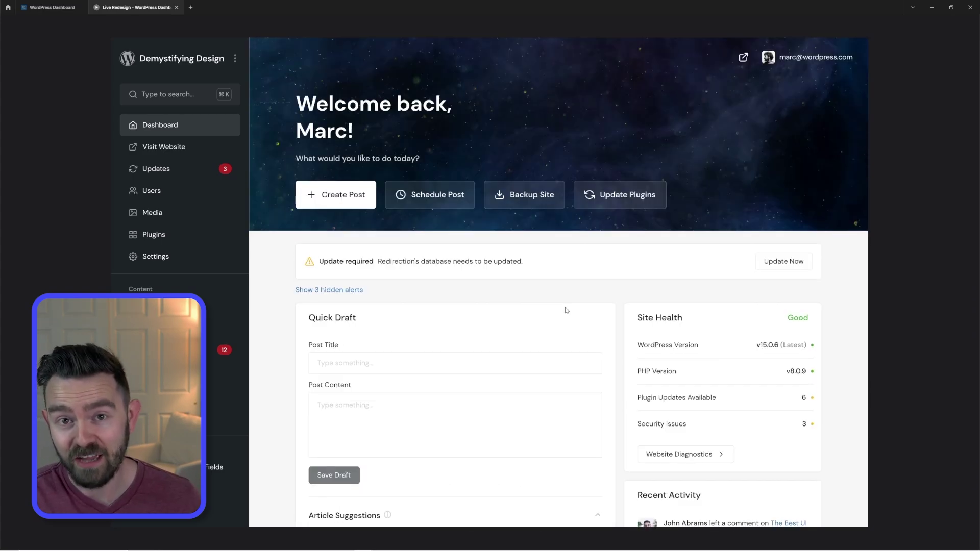
{"action": "scroll", "coordinate": [211, 203], "scroll_direction": "down", "scroll_amount": 1}
{"action": "scroll", "coordinate": [209, 163], "scroll_direction": "up", "scroll_amount": 1}
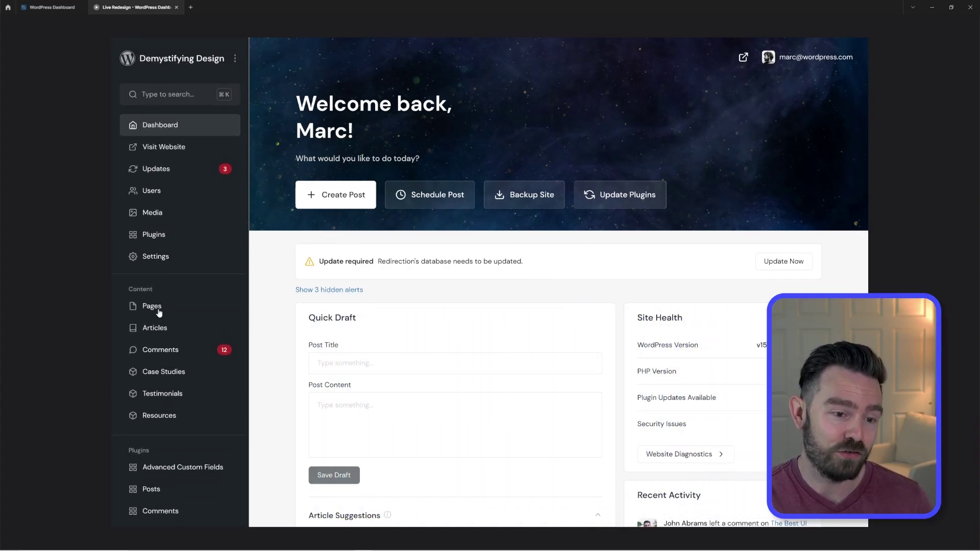
Open the Home page from the Pages navigation in the prototype and examine its page preview down to Featured Testimonials
{"action": "left_click", "coordinate": [152, 306]}
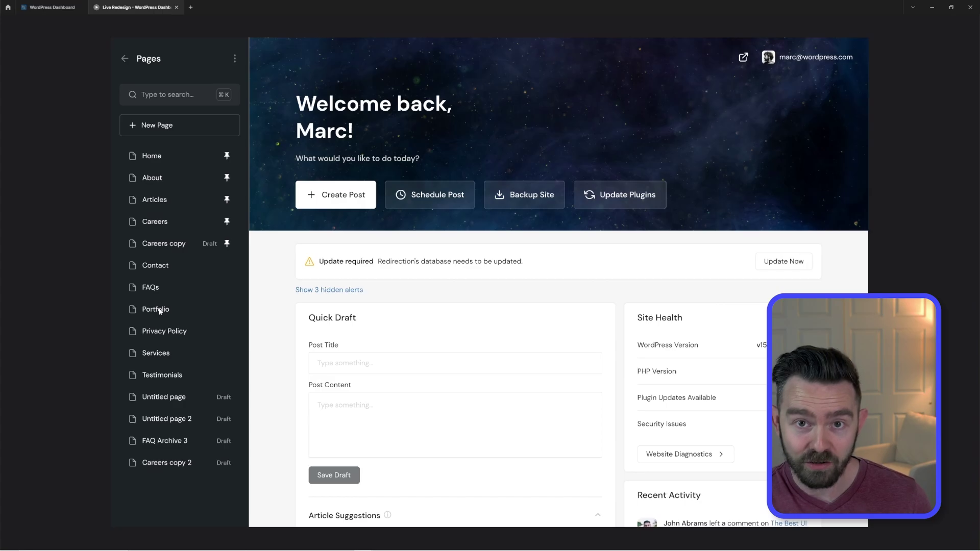
{"action": "left_click", "coordinate": [170, 162]}
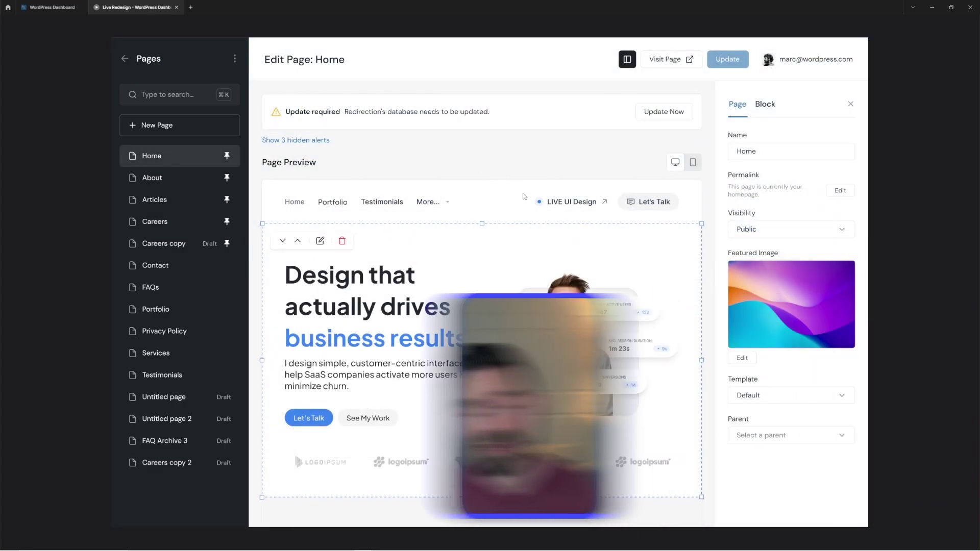
{"action": "scroll", "coordinate": [522, 192], "scroll_direction": "down", "scroll_amount": 6}
{"action": "scroll", "coordinate": [511, 180], "scroll_direction": "down", "scroll_amount": 10}
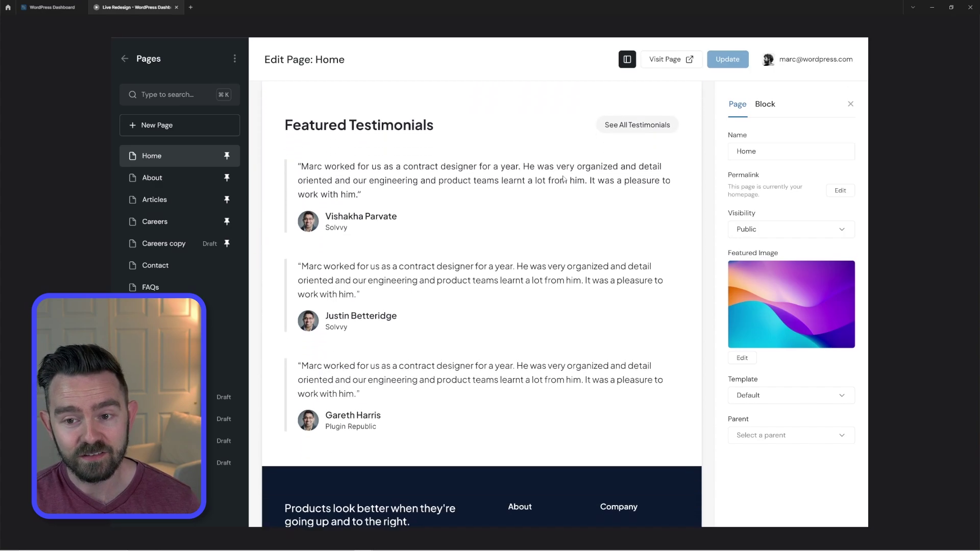
Hide the page settings sidebar on the Edit Page: Home prototype, examine the widened preview down to Featured Work, and show the sidebar again
{"action": "scroll", "coordinate": [551, 215], "scroll_direction": "up", "scroll_amount": 17}
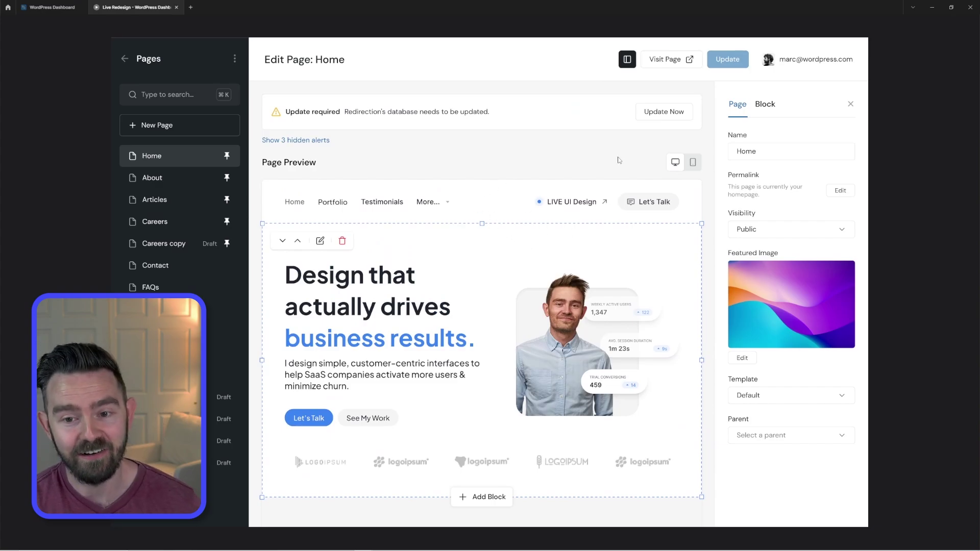
{"action": "left_click", "coordinate": [627, 60]}
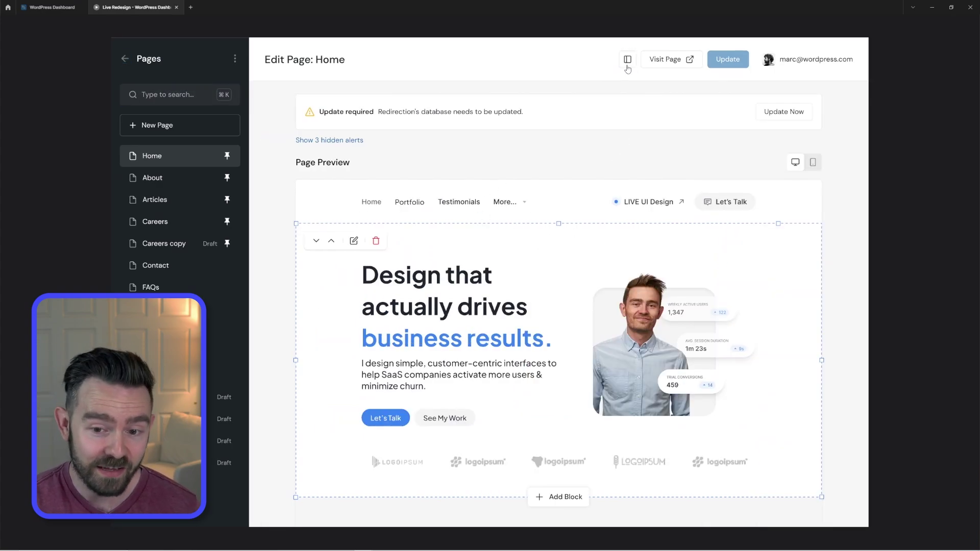
{"action": "scroll", "coordinate": [646, 279], "scroll_direction": "down", "scroll_amount": 8}
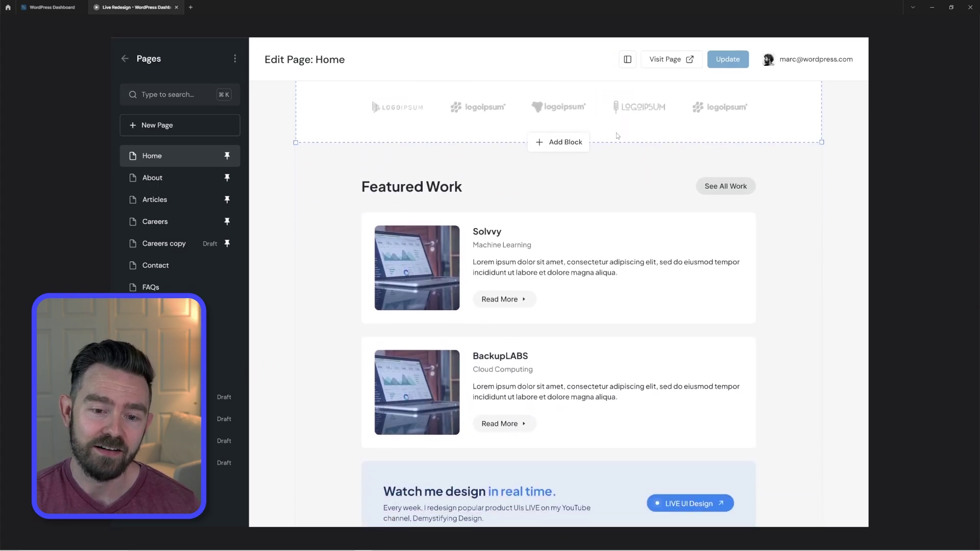
{"action": "scroll", "coordinate": [602, 426], "scroll_direction": "up", "scroll_amount": 8}
{"action": "left_click", "coordinate": [628, 60]}
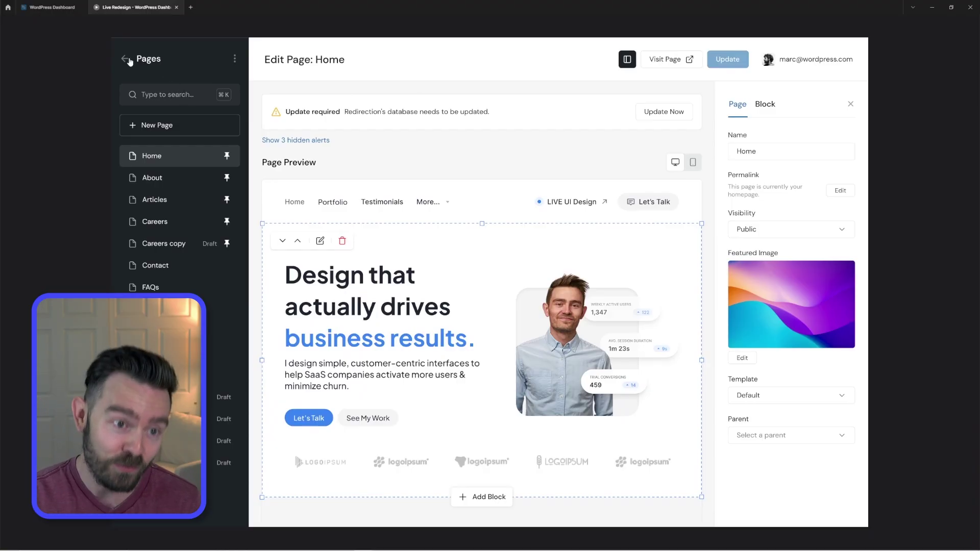
Return from the Pages list to the main navigation in the prototype and try the global search with "Test"
{"action": "left_click", "coordinate": [128, 60]}
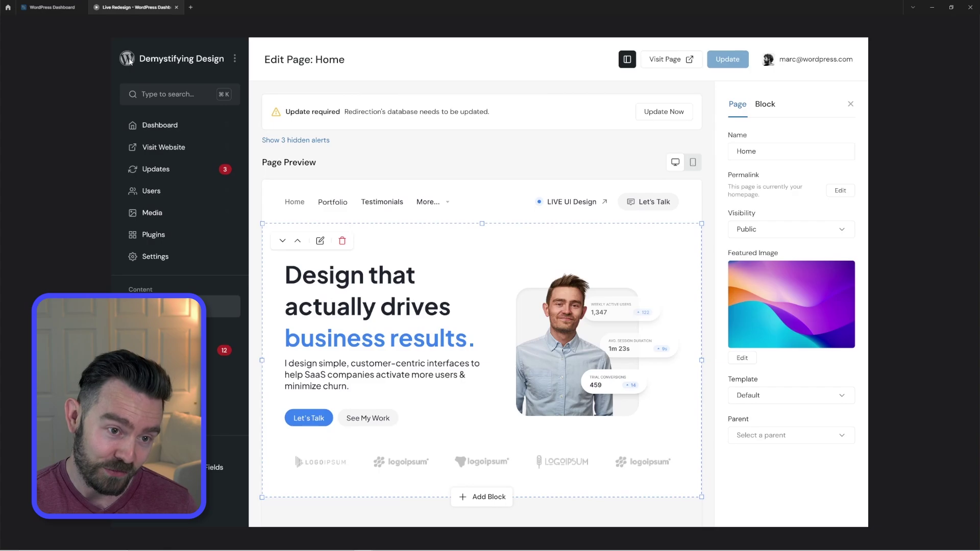
{"action": "left_click", "coordinate": [187, 97]}
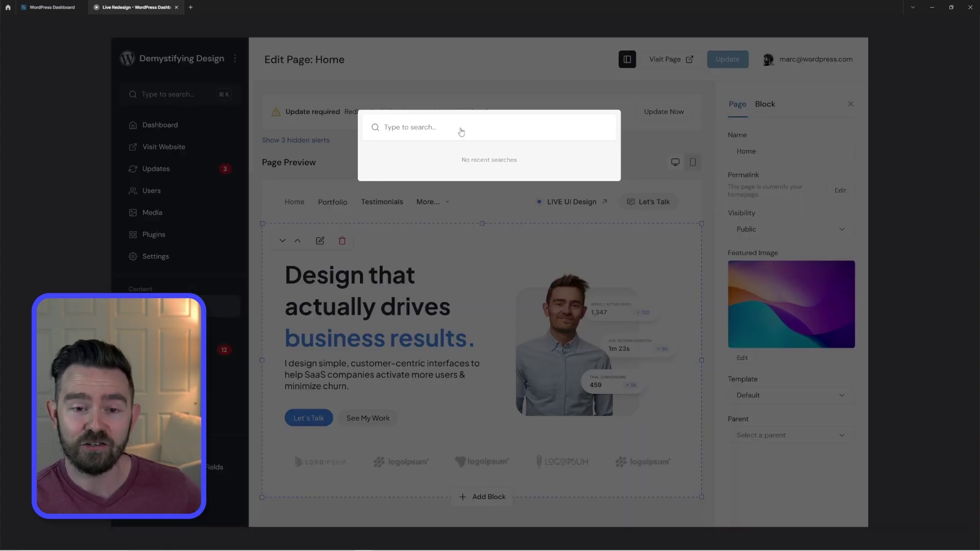
{"action": "type", "text": "Test"}
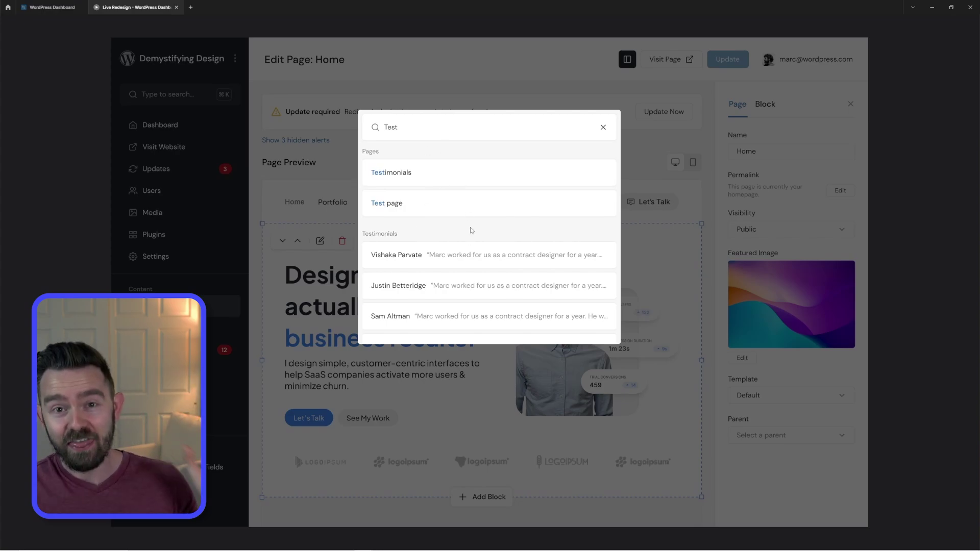
{"action": "key", "text": "Tab"}
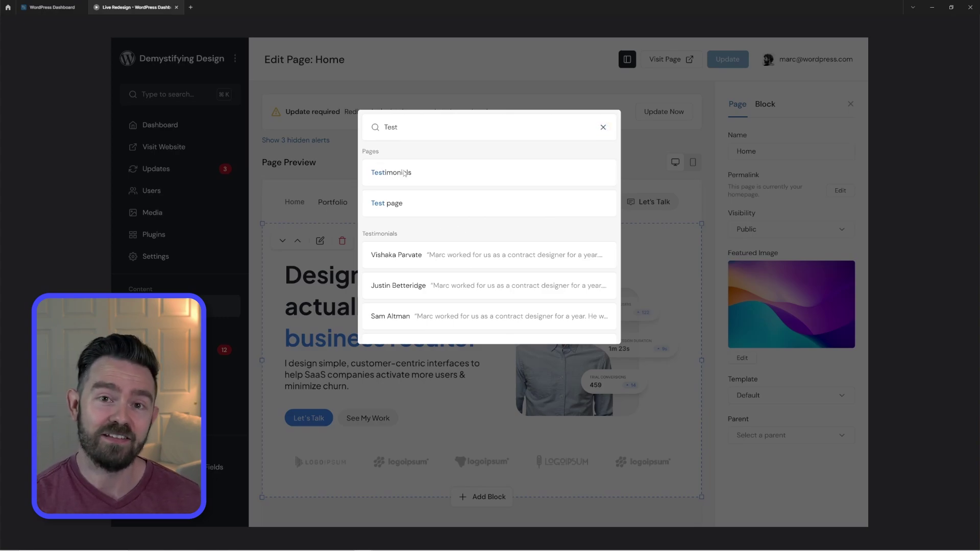